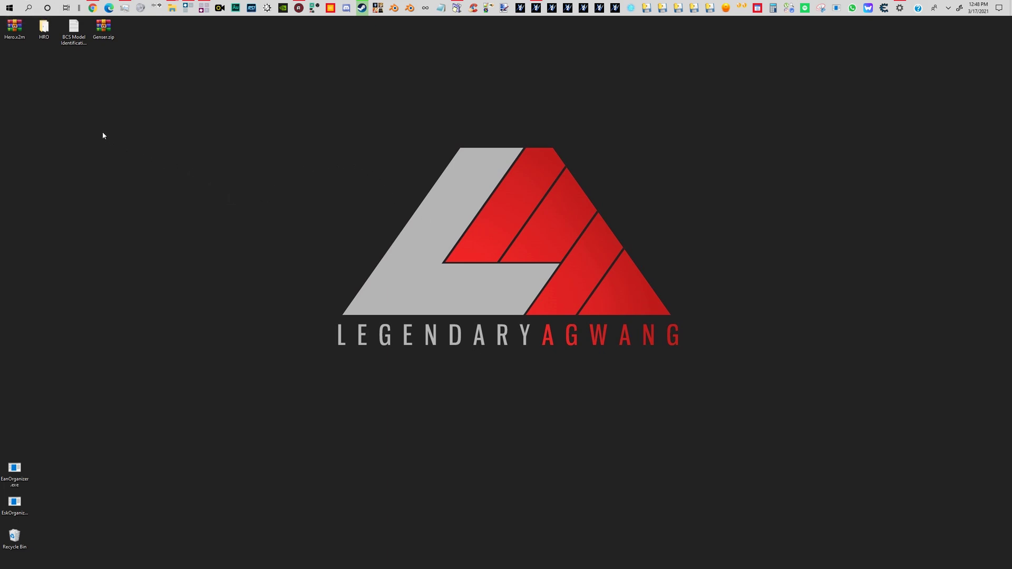
# Open the HRO folder from the desktop and move its window clear for receiving files.
pyautogui.click(105, 30)
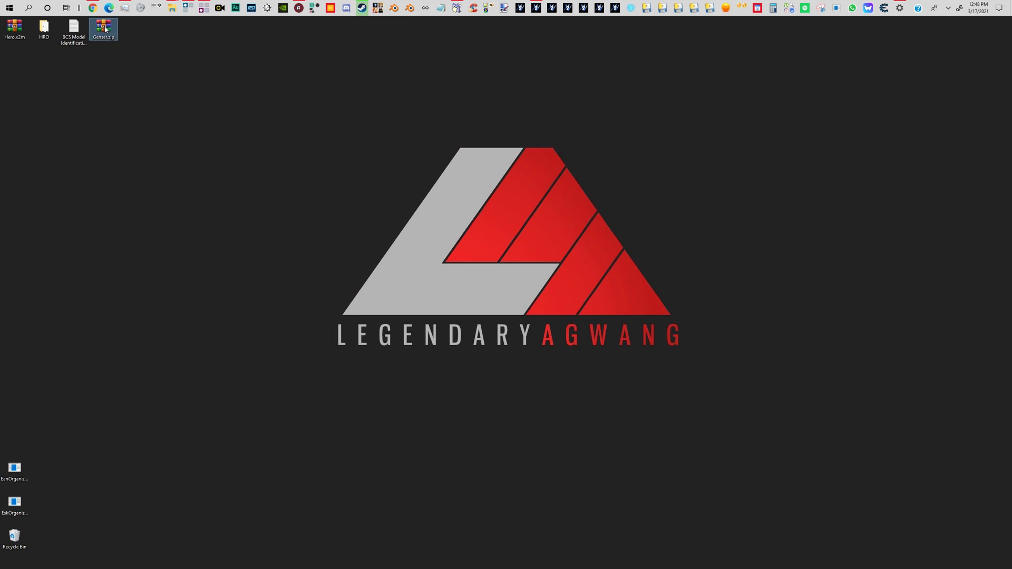
pyautogui.click(80, 47)
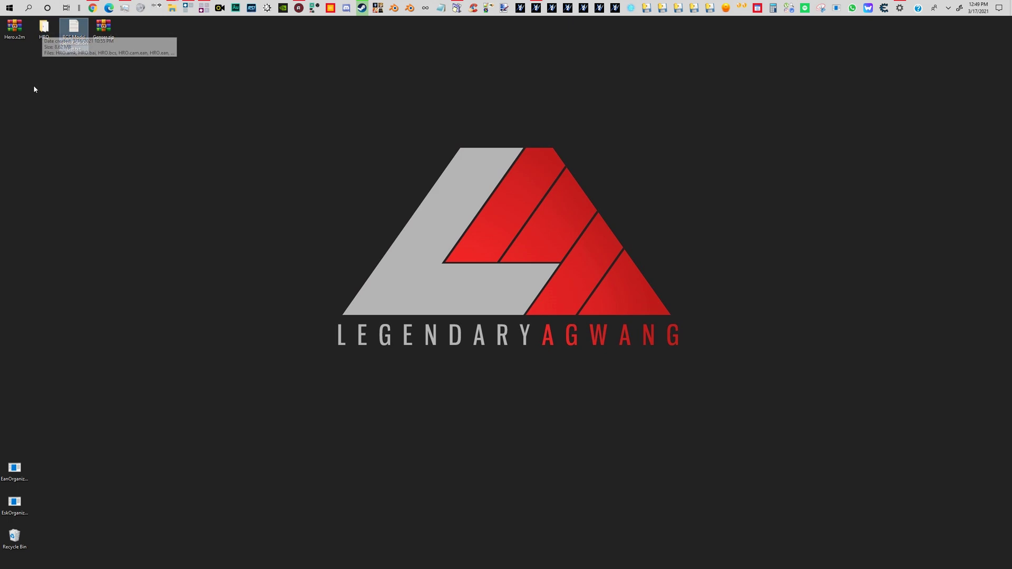
pyautogui.click(48, 36)
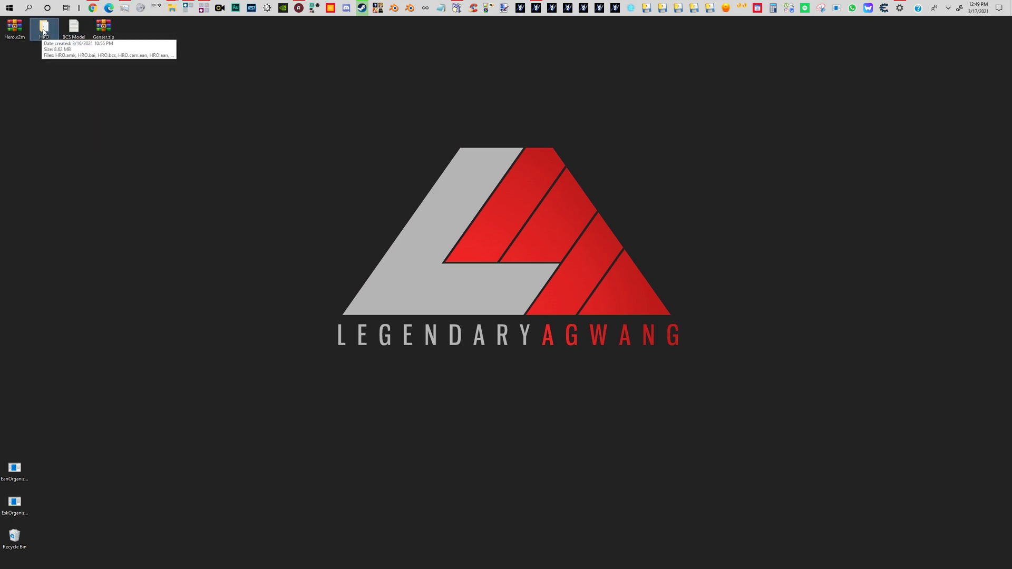
pyautogui.doubleClick(43, 34)
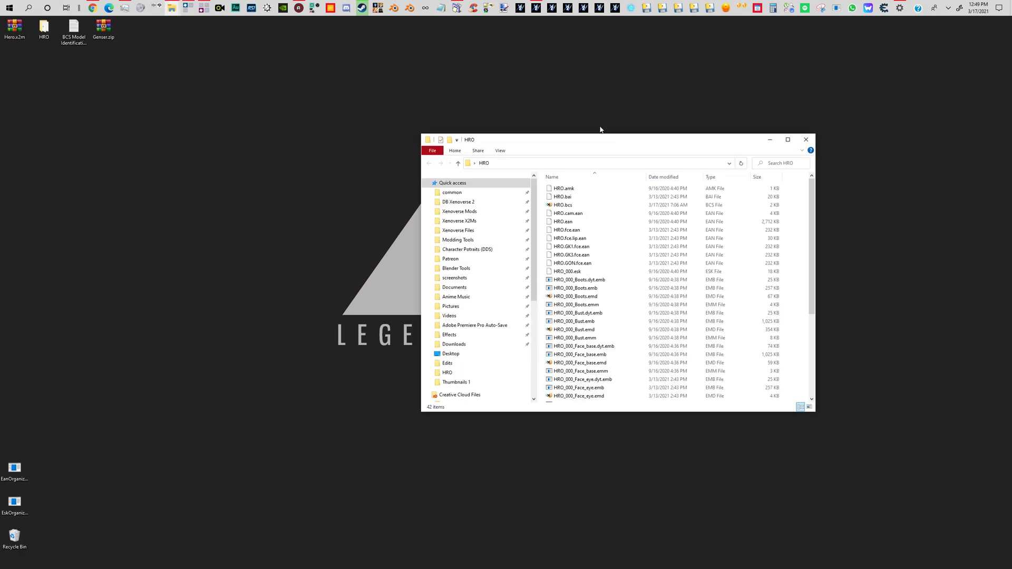
pyautogui.moveTo(601, 138); pyautogui.dragTo(267, 268)
# Open the Genser.zip archive, copy genser.exe from it into the HRO folder, and refresh the folder listing.
pyautogui.doubleClick(97, 25)
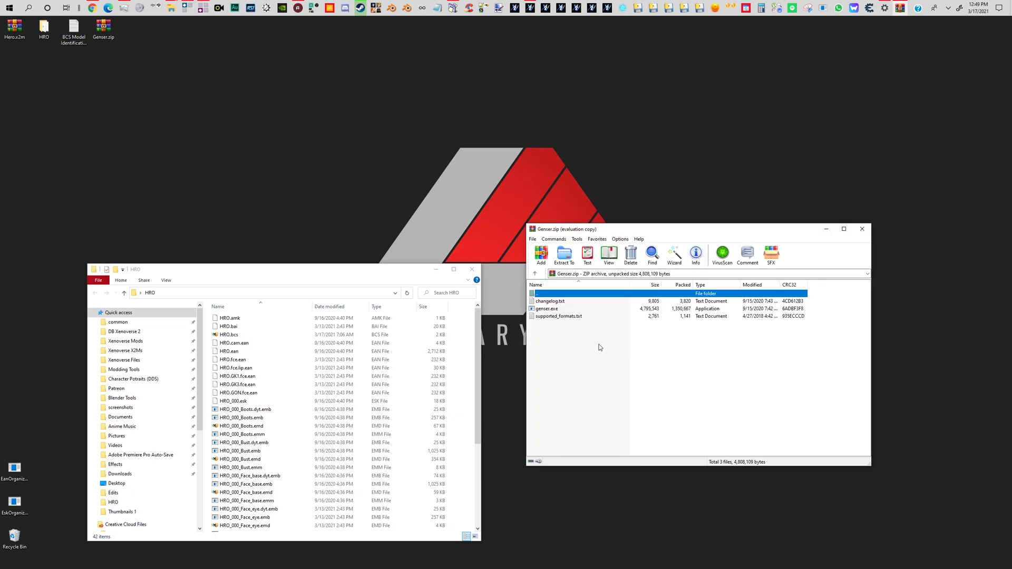
pyautogui.click(583, 319)
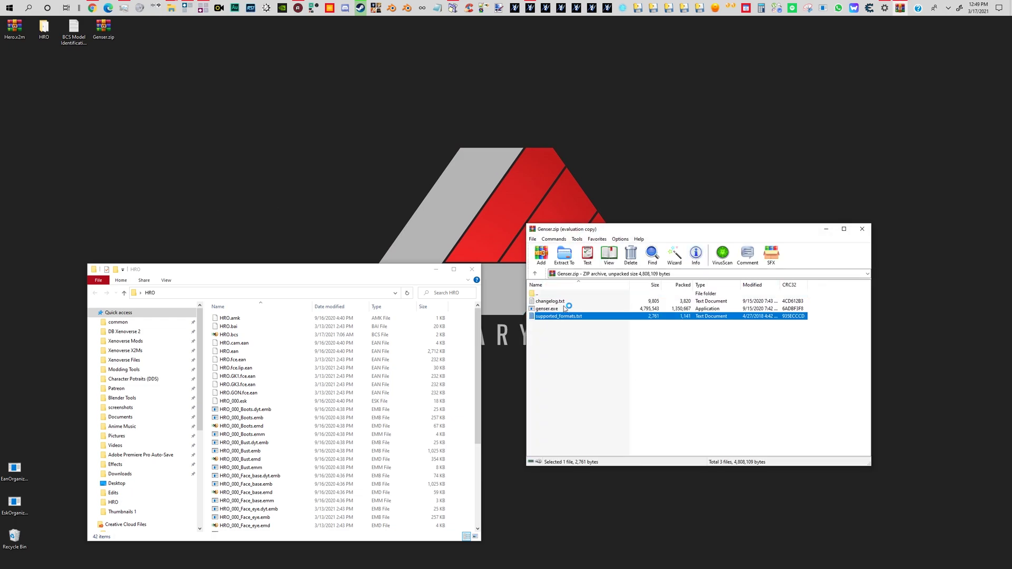
pyautogui.click(564, 309)
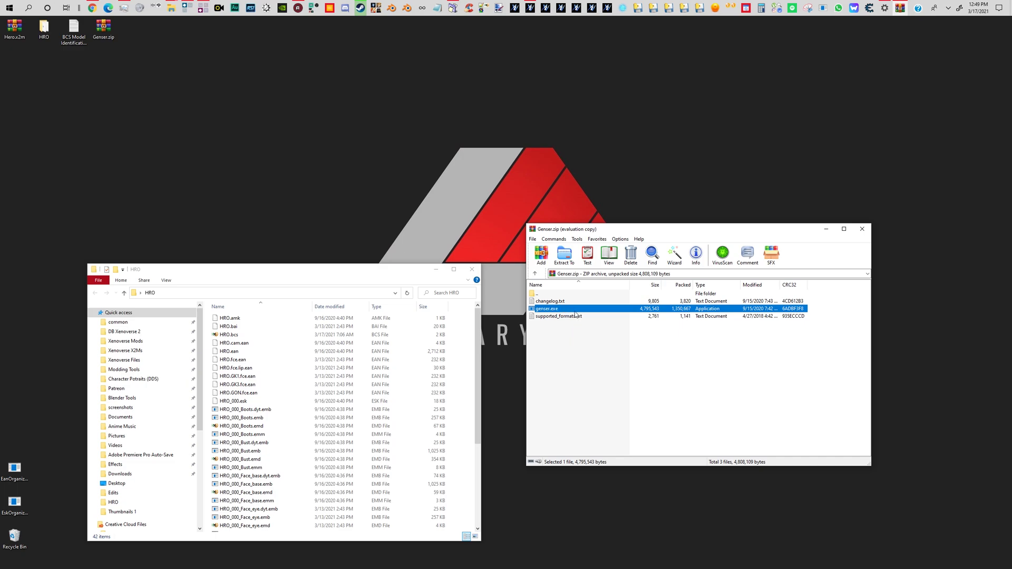
pyautogui.moveTo(578, 310); pyautogui.dragTo(459, 354)
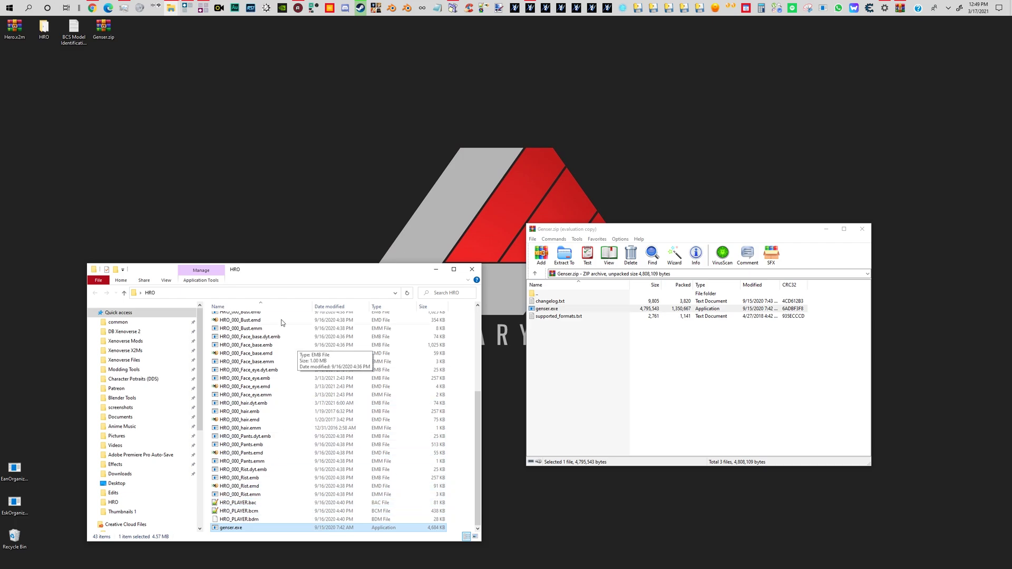
pyautogui.click(146, 293)
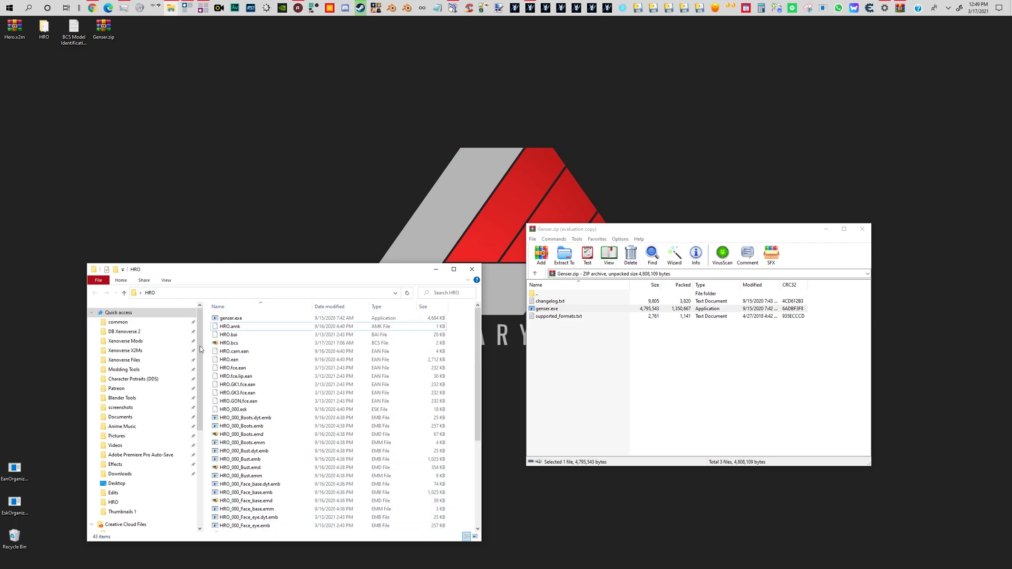
# Rename genser.exe in the HRO folder to 1.exe and close the Genser.zip archive.
pyautogui.click(232, 319)
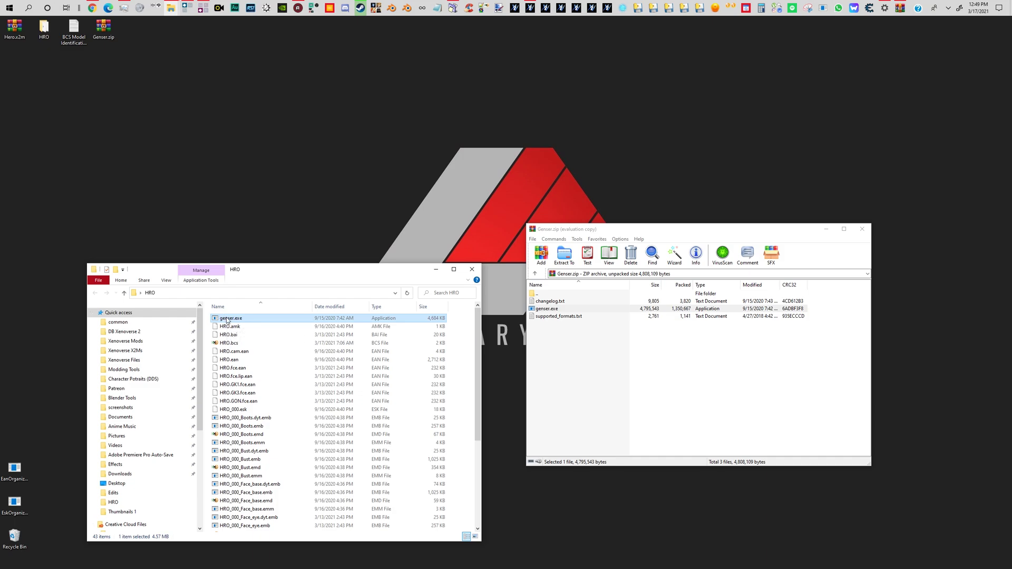
pyautogui.click(227, 319)
pyautogui.press('Return')
pyautogui.click(862, 229)
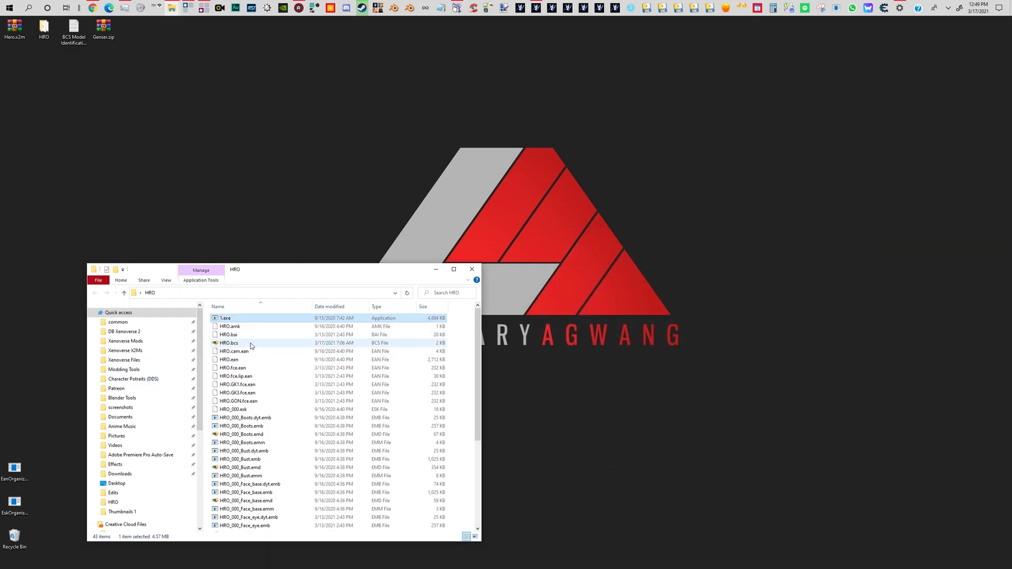
# Convert HRO.bcs to XML with 1.exe and open the resulting HRO.bcs.xml in Notepad++.
pyautogui.click(247, 344)
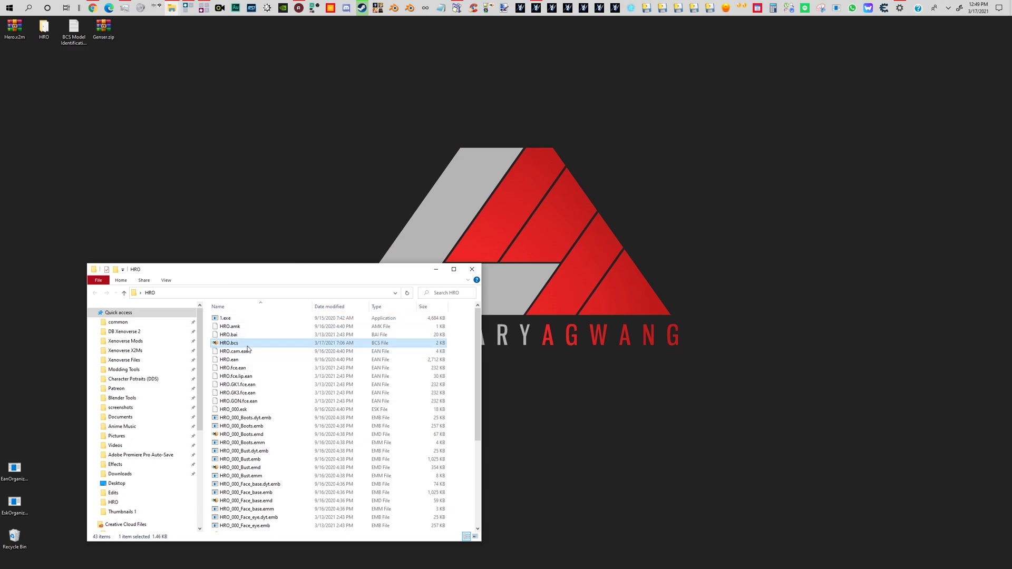
pyautogui.moveTo(248, 348); pyautogui.dragTo(241, 324)
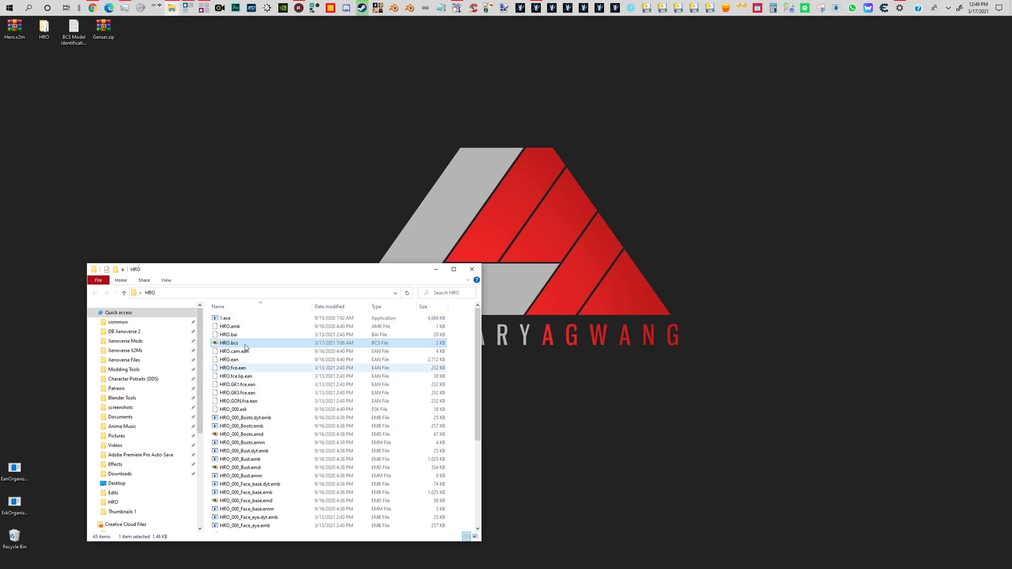
pyautogui.click(244, 352)
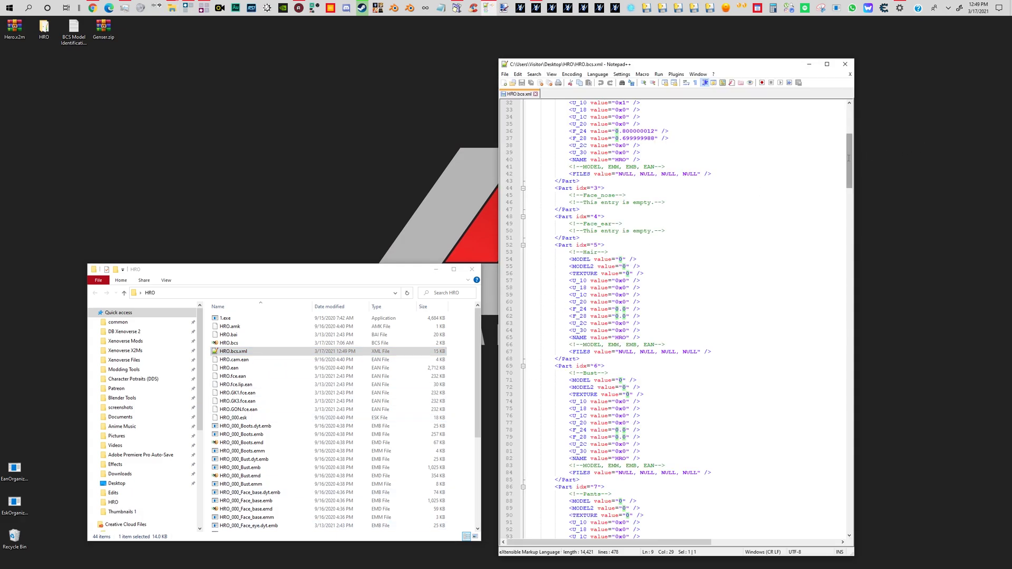
# Examine the numbered Part entries and their model comments in PartSet 0, starting from Face_base.
pyautogui.moveTo(848, 151); pyautogui.dragTo(850, 110)
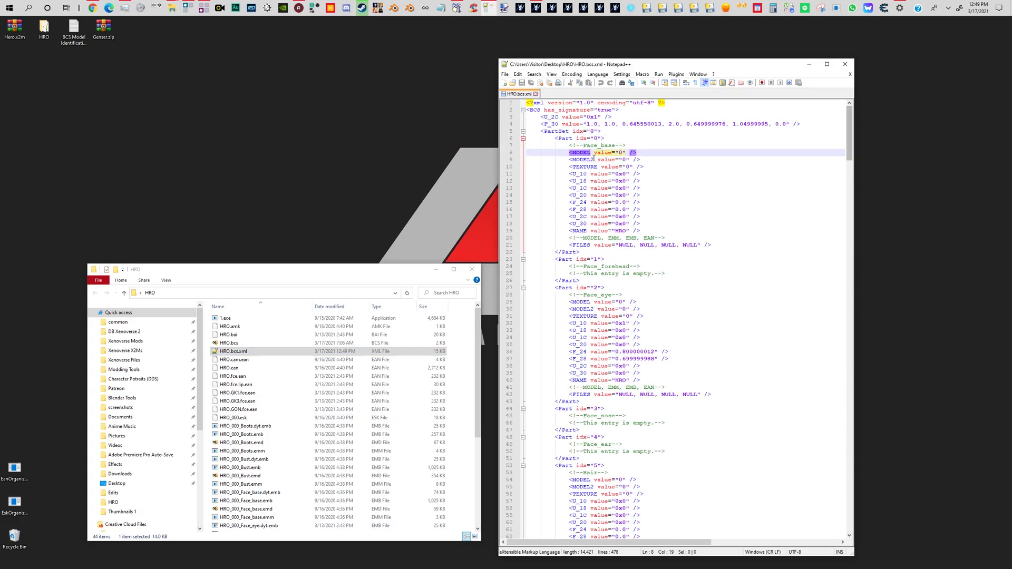
pyautogui.moveTo(629, 146); pyautogui.dragTo(530, 150)
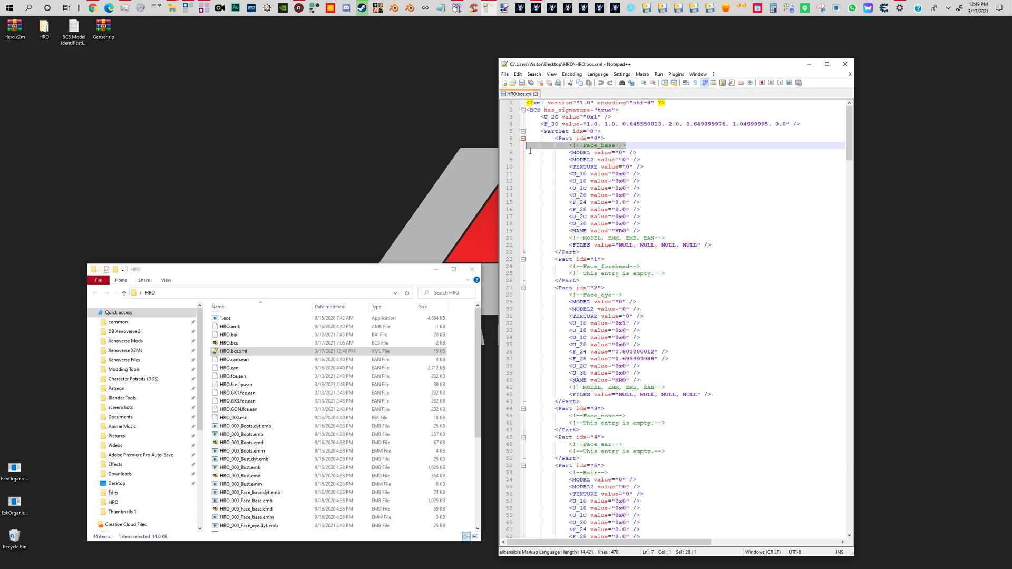
pyautogui.click(613, 140)
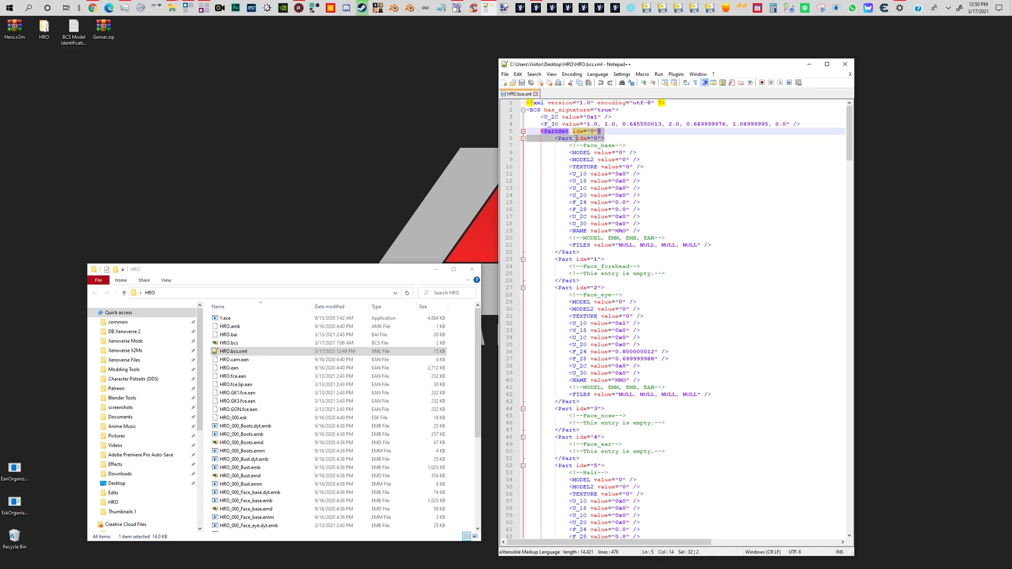
pyautogui.moveTo(614, 140); pyautogui.dragTo(560, 143)
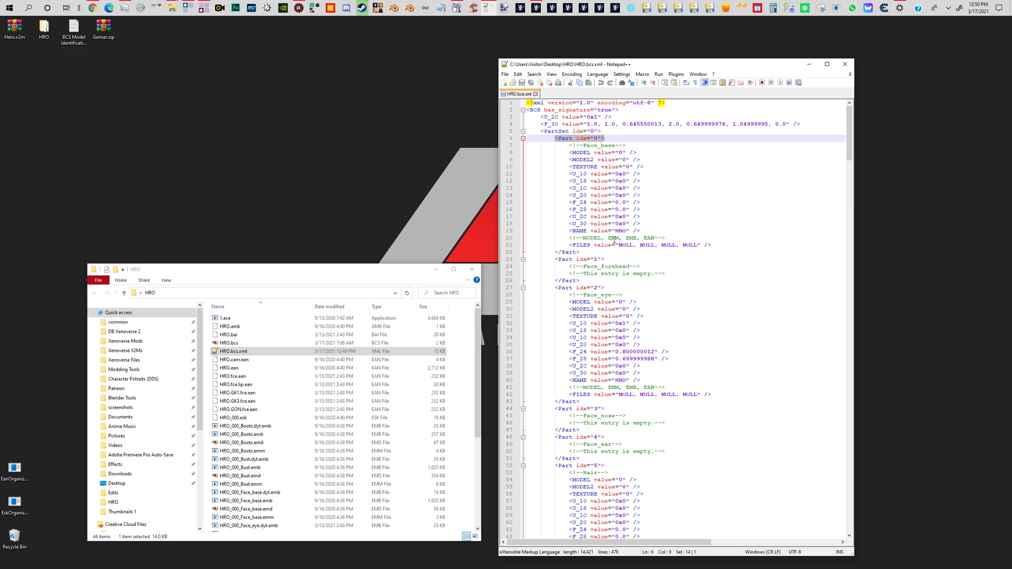
pyautogui.click(609, 260)
pyautogui.click(611, 289)
pyautogui.scroll(-3, 617, 237)
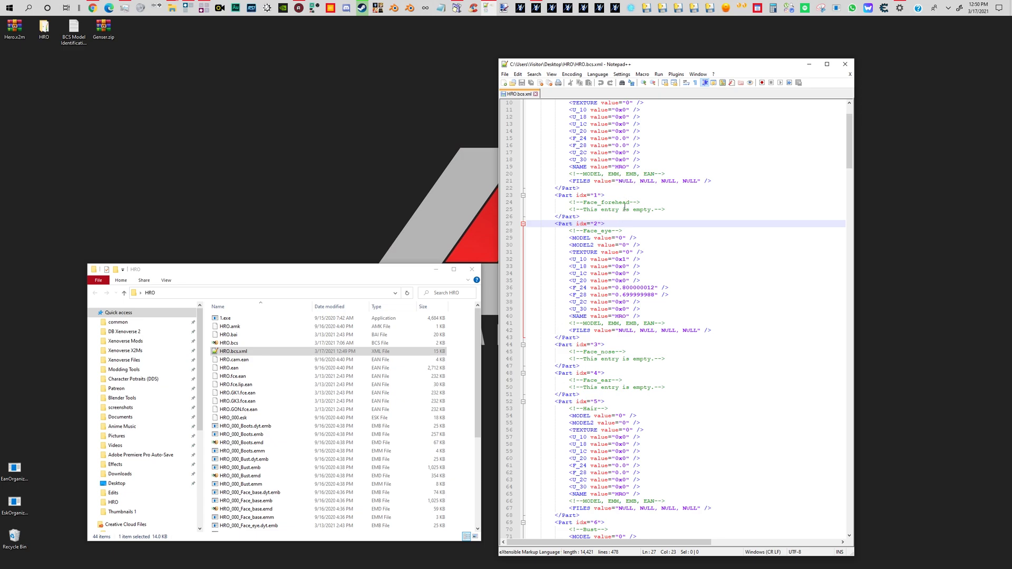
pyautogui.scroll(-2, 625, 206)
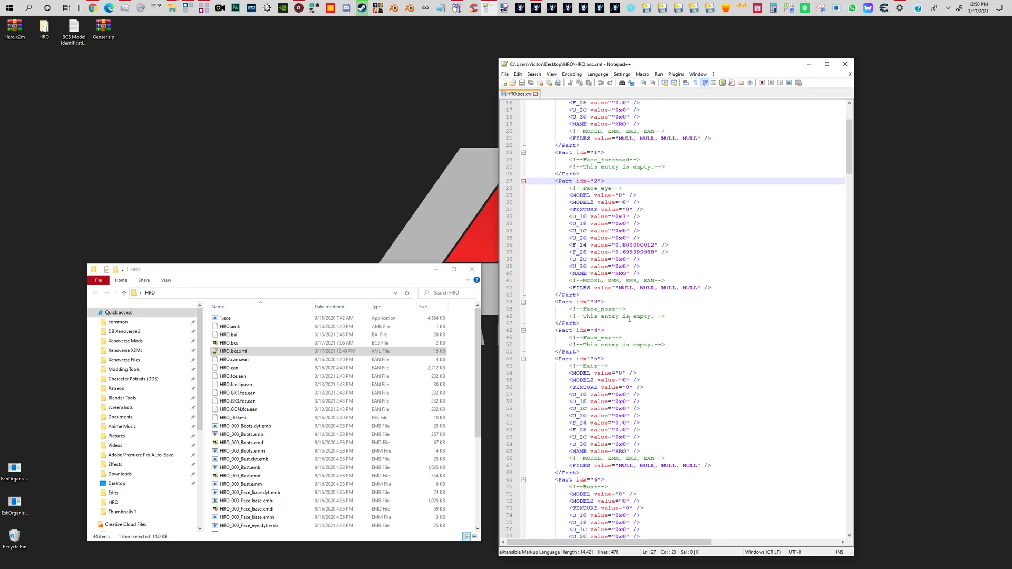
# Open BCS Model Identification List.txt beside the XML and compare its part numbers with the Part entries of PartSet 0.
pyautogui.doubleClick(74, 29)
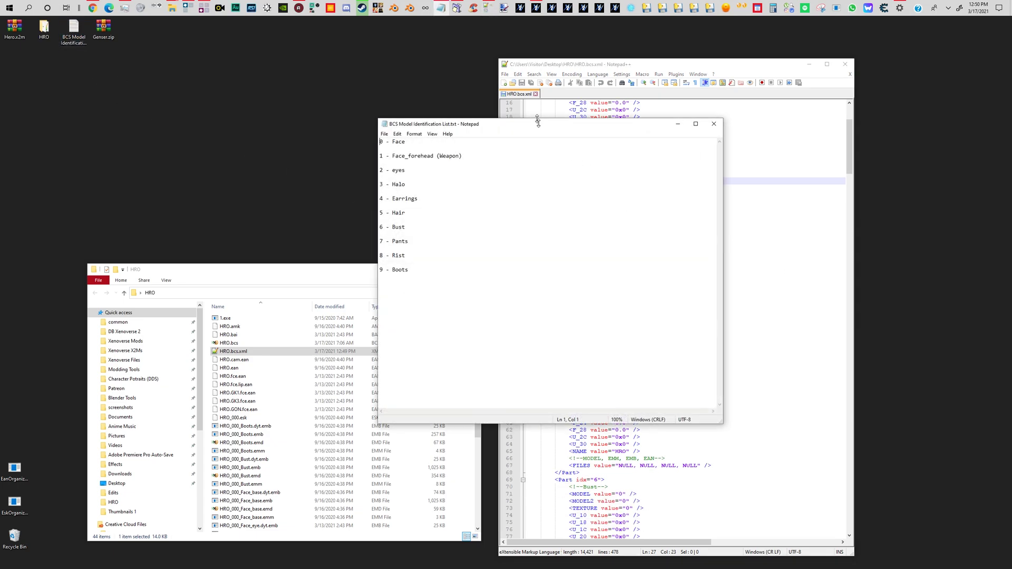
pyautogui.moveTo(534, 126); pyautogui.dragTo(939, 120)
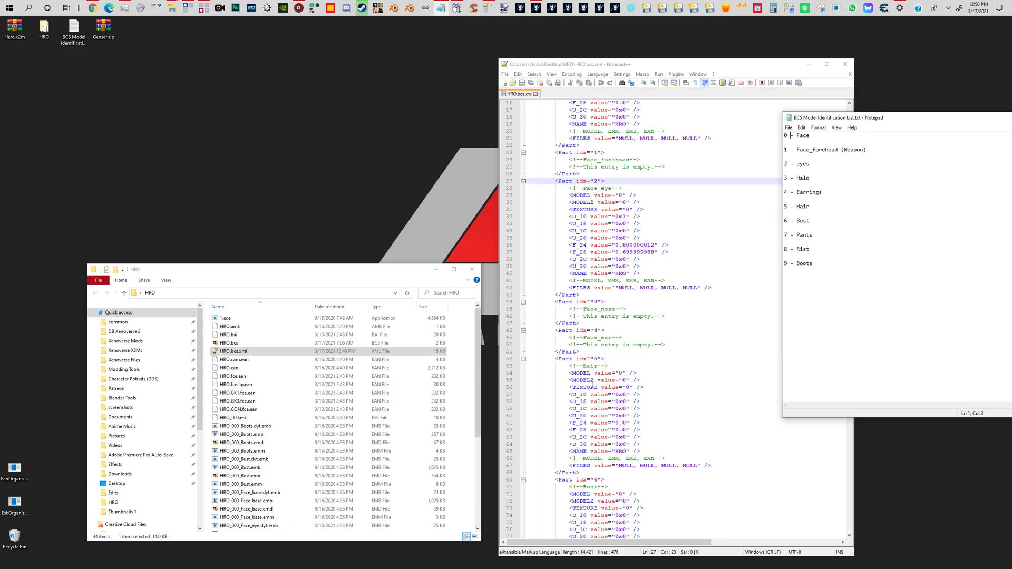
pyautogui.scroll(-1, 603, 304)
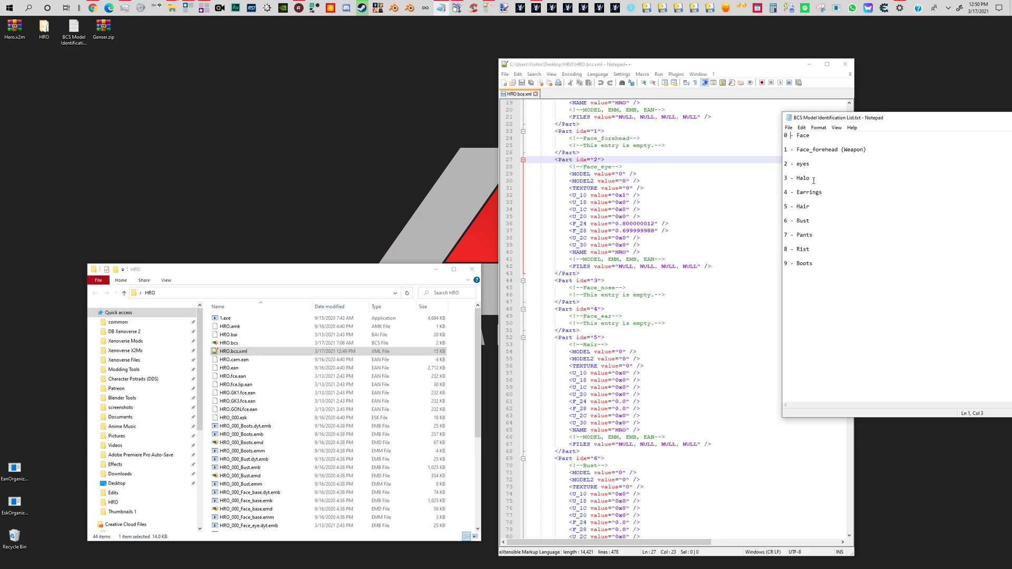
pyautogui.moveTo(814, 183); pyautogui.dragTo(791, 184)
pyautogui.scroll(-1, 618, 314)
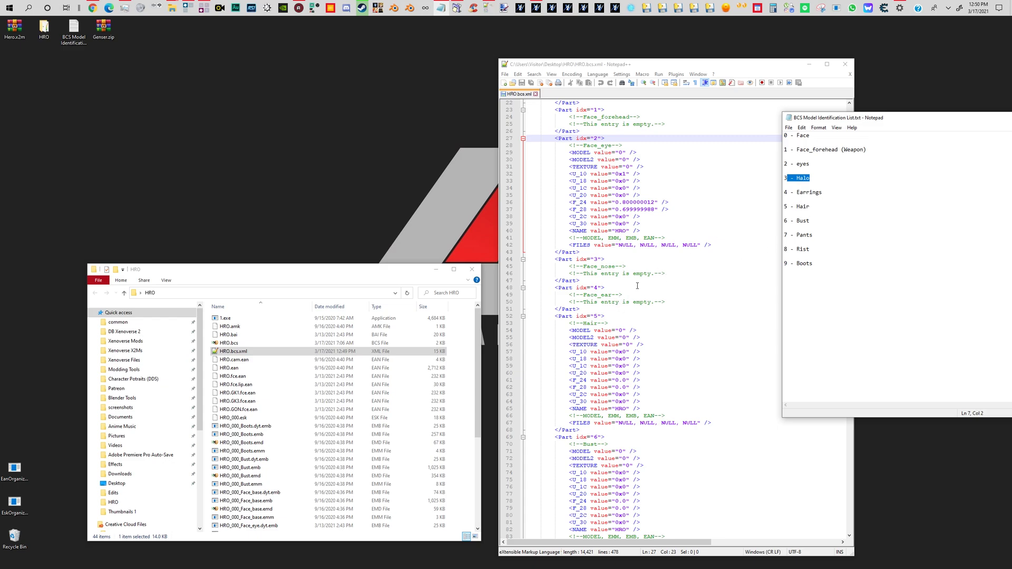
pyautogui.click(616, 296)
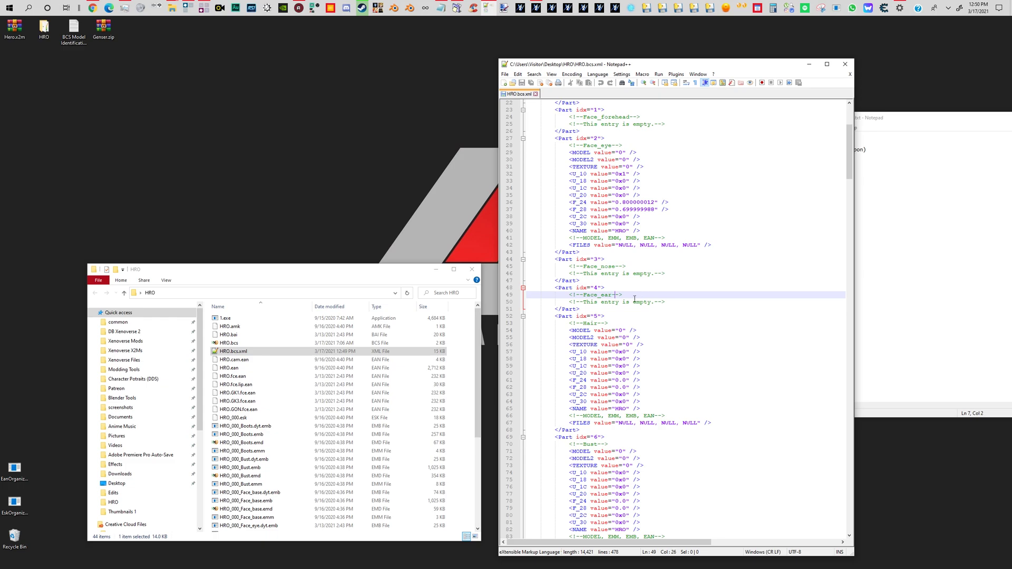
pyautogui.scroll(-9, 635, 299)
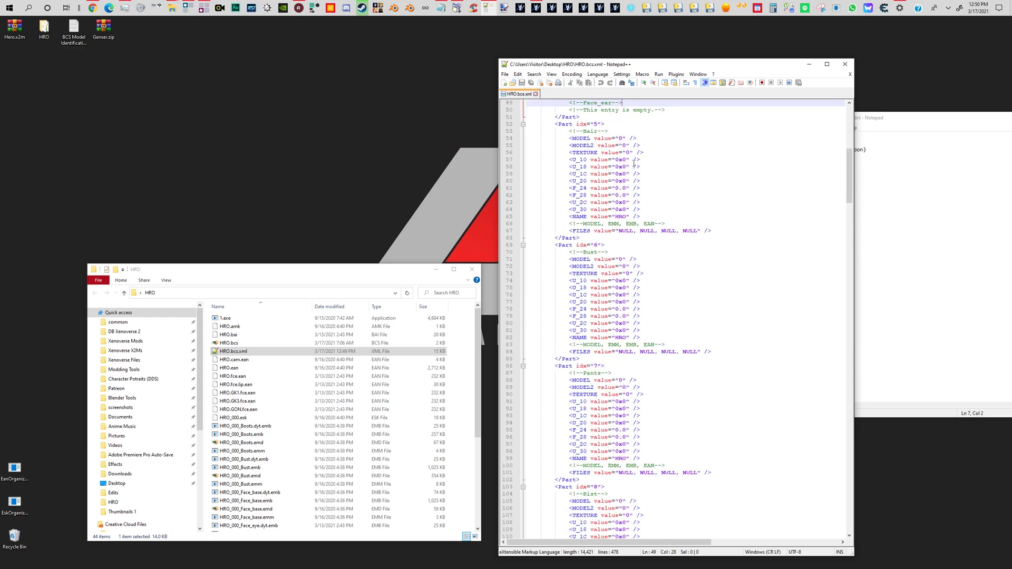
pyautogui.moveTo(587, 241); pyautogui.dragTo(534, 150)
pyautogui.scroll(-5, 627, 283)
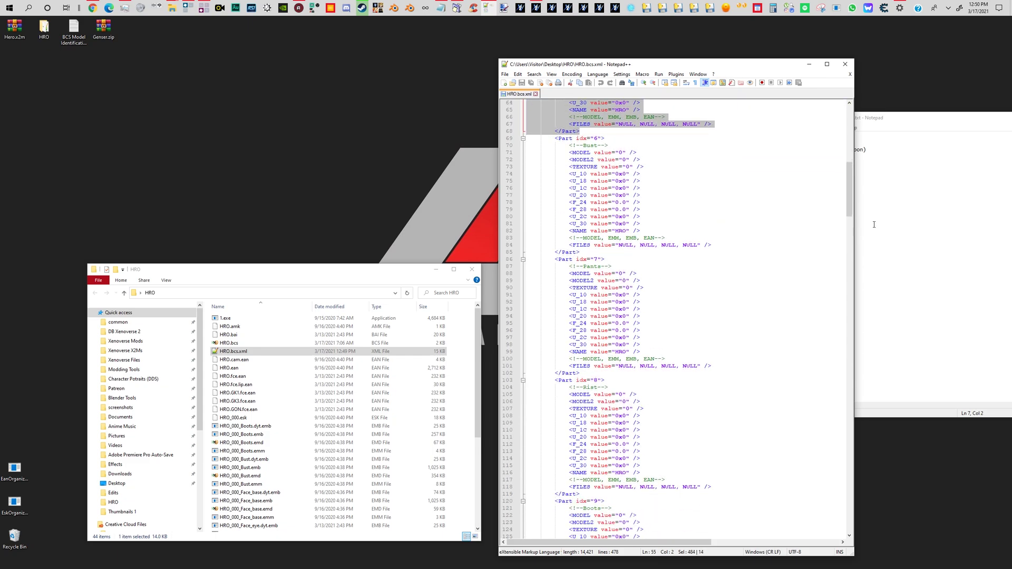
pyautogui.scroll(-14, 801, 240)
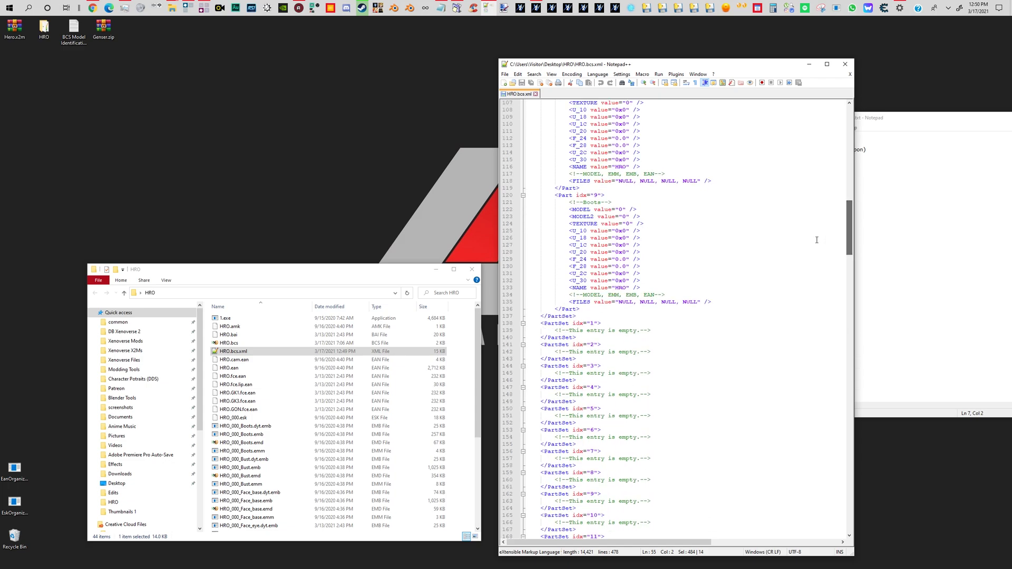
# Copy all Part entries of PartSet 0 with its closing tag and paste them over the empty contents of PartSet 1.
pyautogui.click(582, 317)
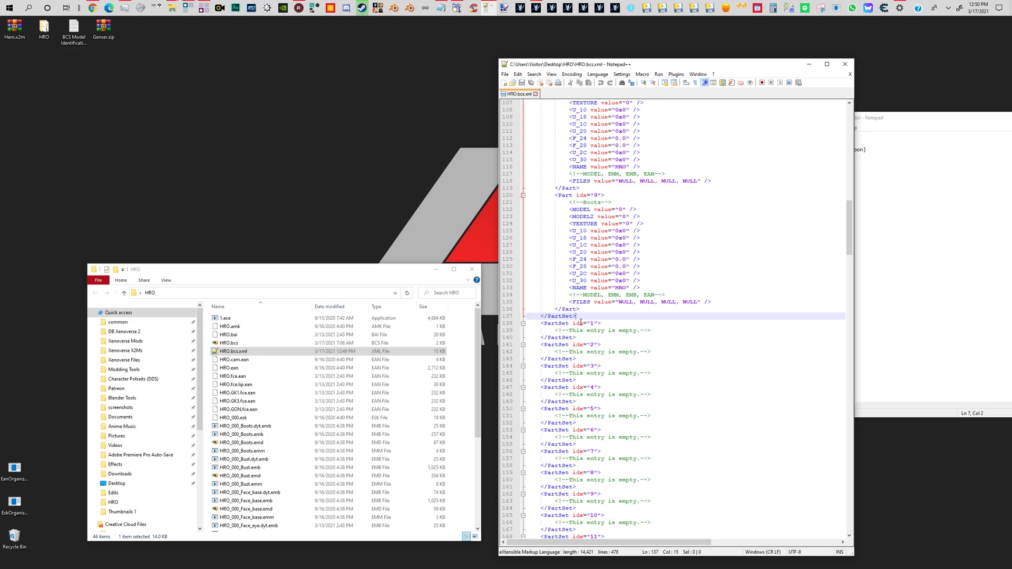
pyautogui.scroll(20, 553, 132)
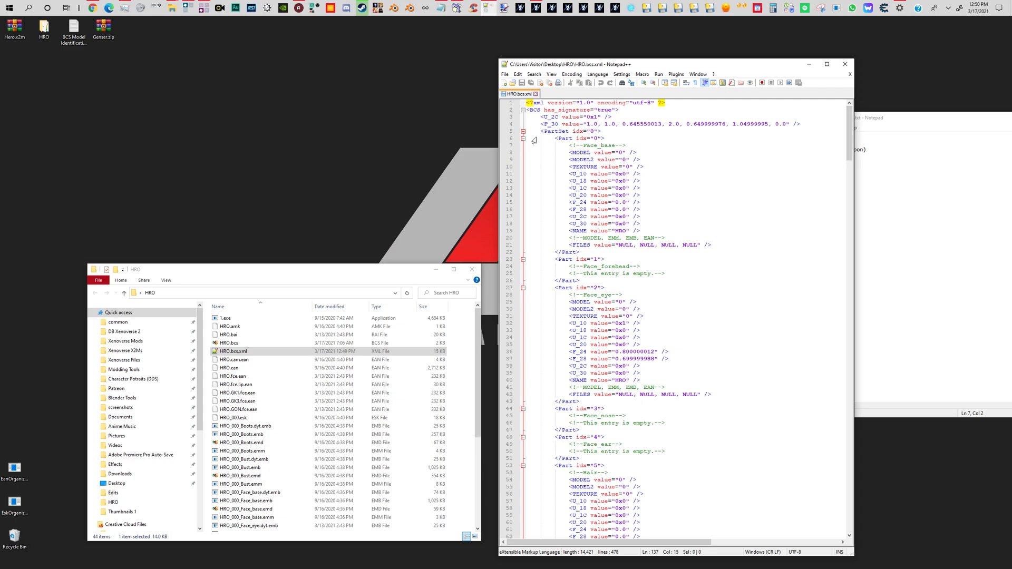
pyautogui.keyDown('shift'); pyautogui.click(530, 140); pyautogui.keyUp('shift')
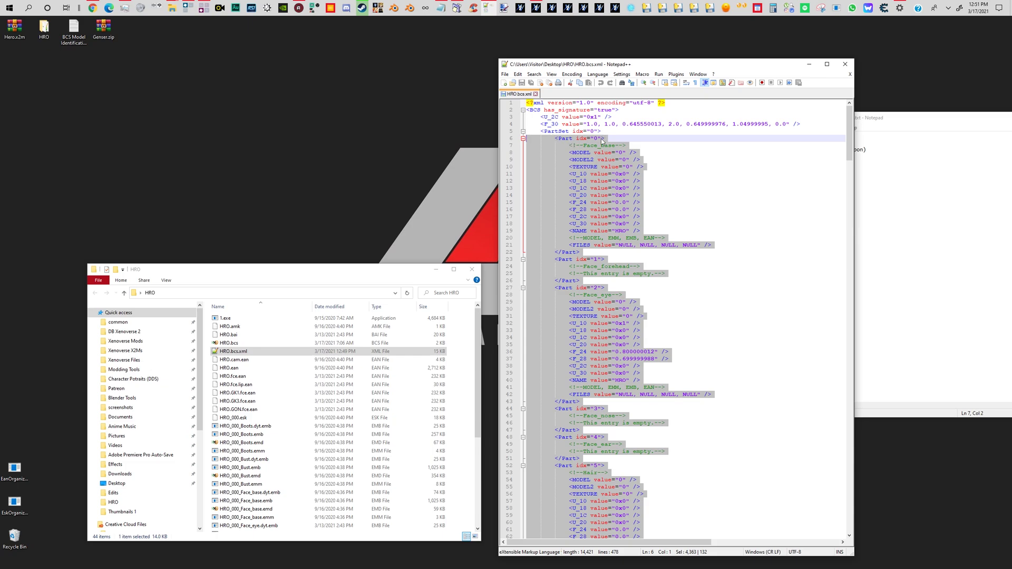
pyautogui.moveTo(851, 145); pyautogui.dragTo(851, 240)
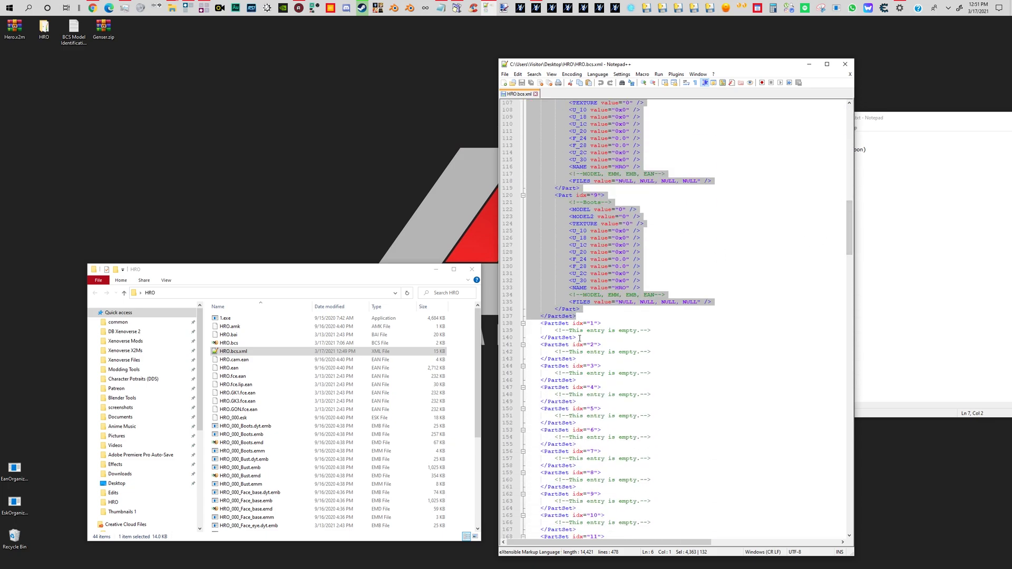
pyautogui.moveTo(580, 338); pyautogui.dragTo(519, 335)
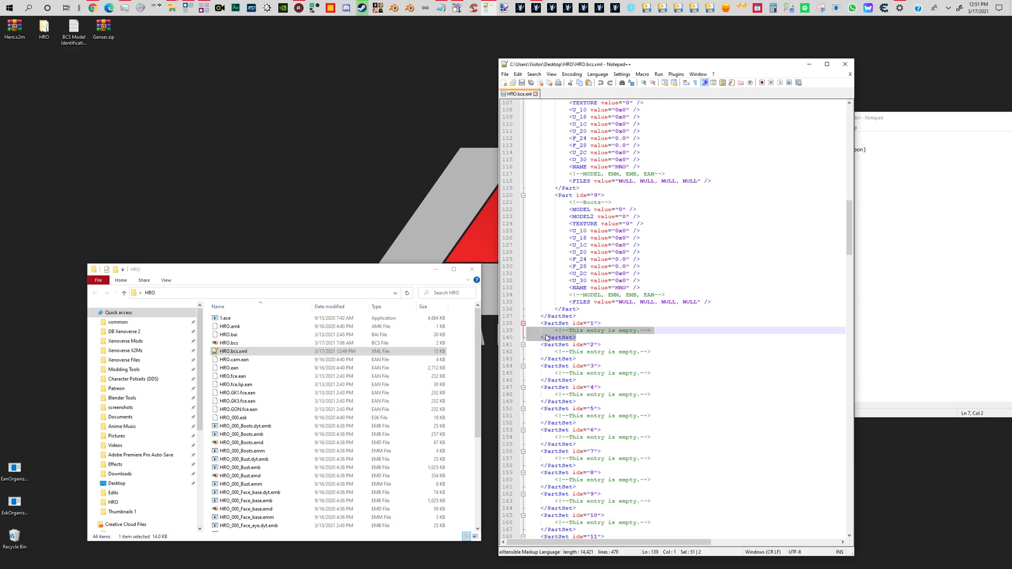
pyautogui.hotkey('ctrl', 'v')
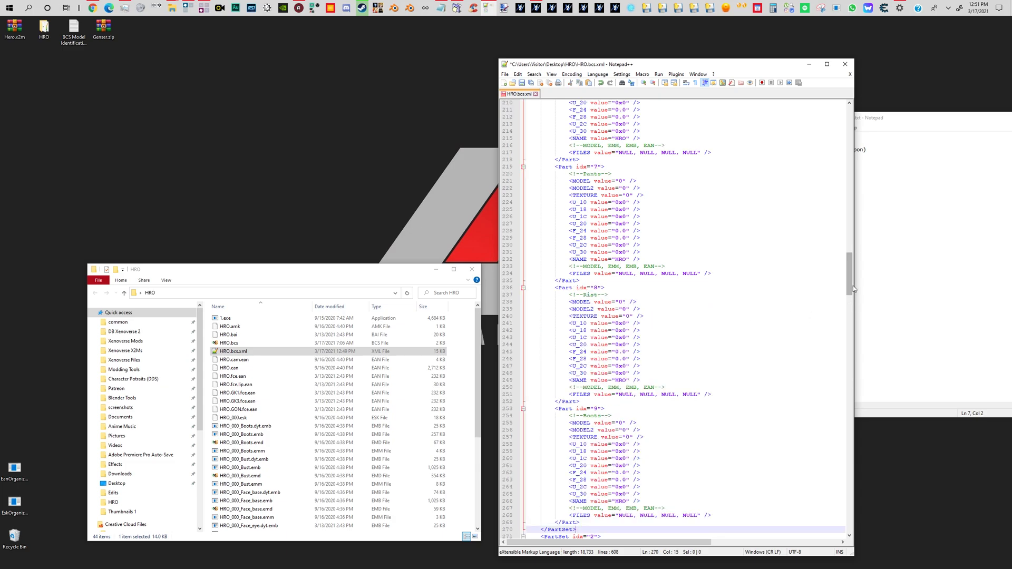
pyautogui.moveTo(850, 284); pyautogui.dragTo(828, 203)
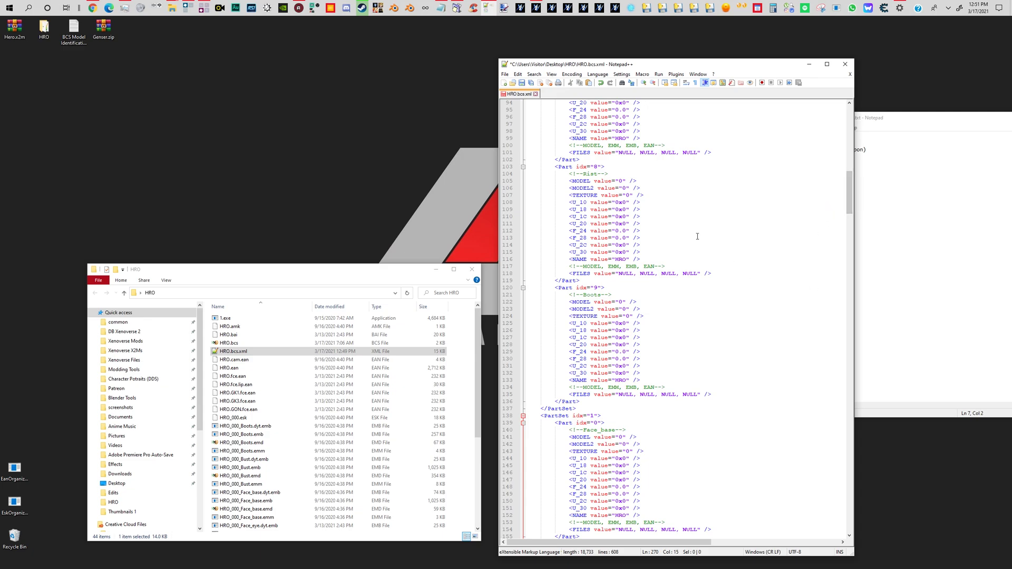
# Bring up the Xenoverse Files folder window, then create a new folder on the desktop and open it above the HRO window.
pyautogui.click(171, 4)
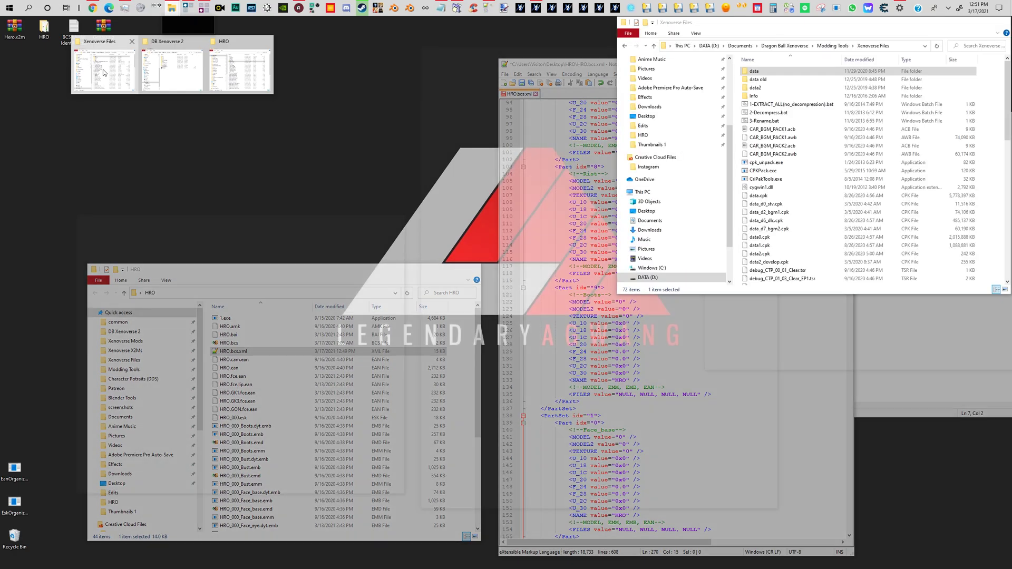
pyautogui.click(103, 69)
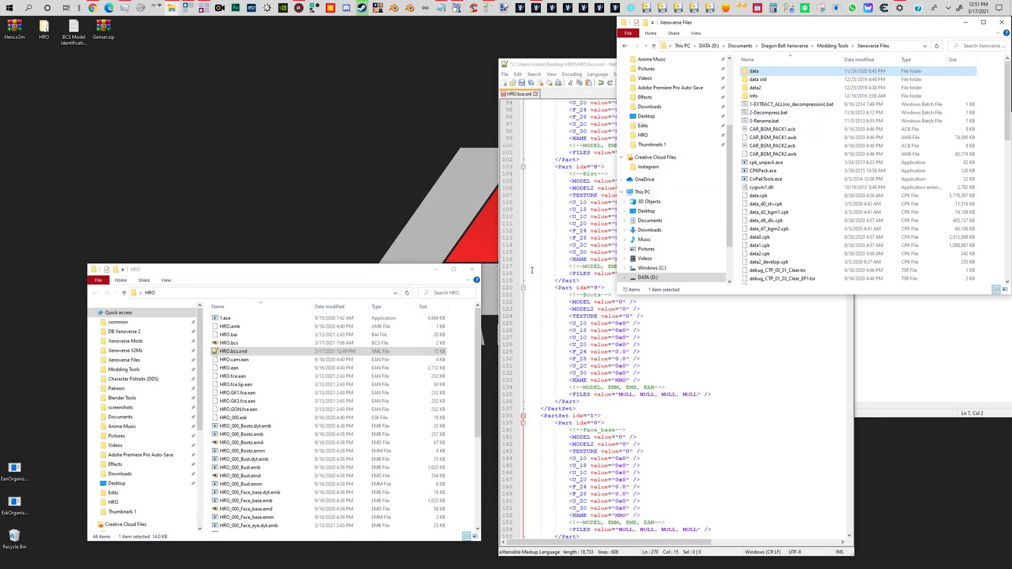
pyautogui.rightClick(254, 158)
pyautogui.moveTo(213, 235)
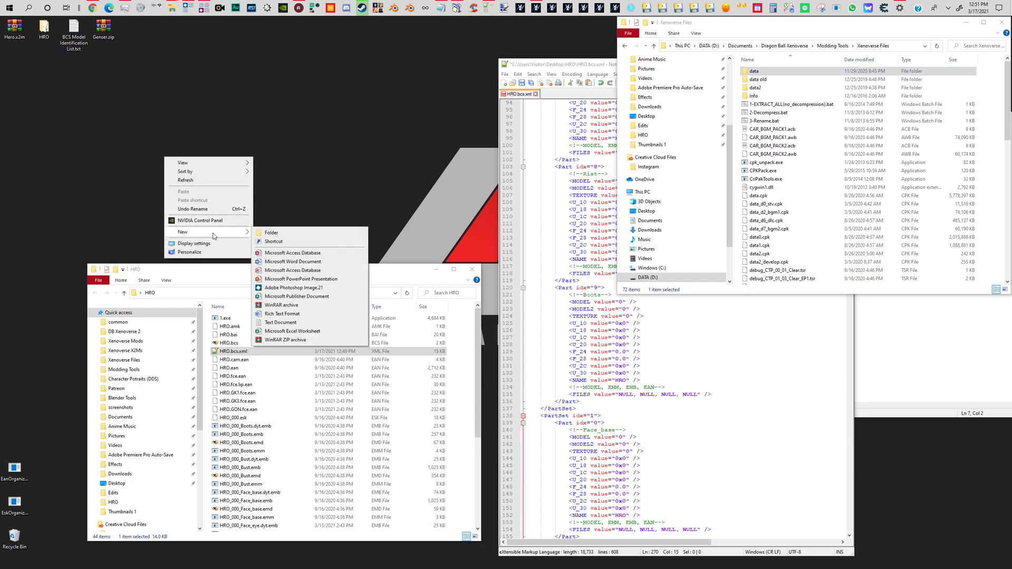
pyautogui.click(272, 233)
pyautogui.press('Return')
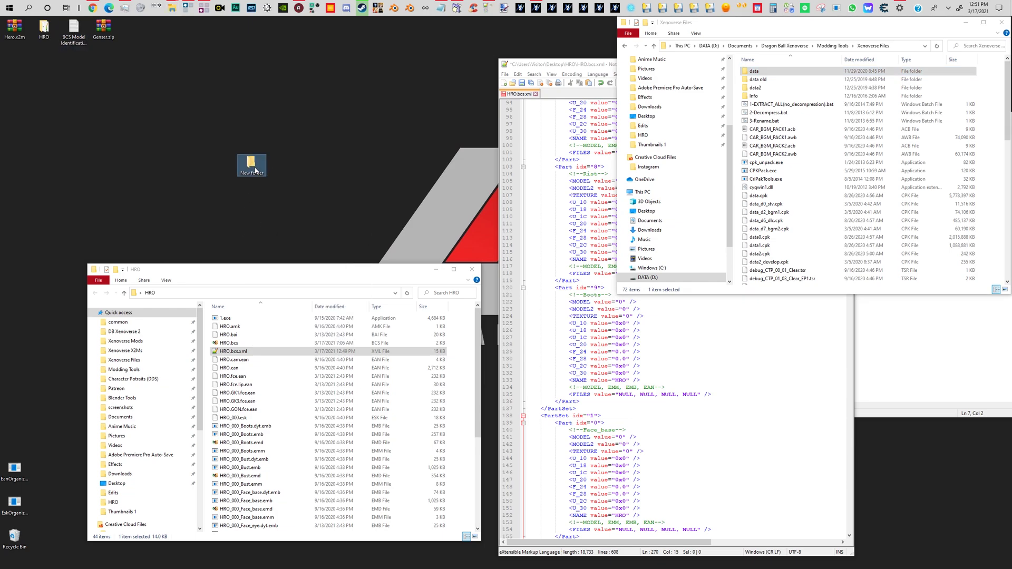
pyautogui.doubleClick(250, 168)
pyautogui.moveTo(324, 288); pyautogui.dragTo(319, 44)
# Copy all HRO_000 part files, from HRO_000_Boots.dyt.emb through HRO_000_Rist.emm, from the HRO folder into New folder.
pyautogui.click(259, 425)
pyautogui.scroll(-3, 261, 427)
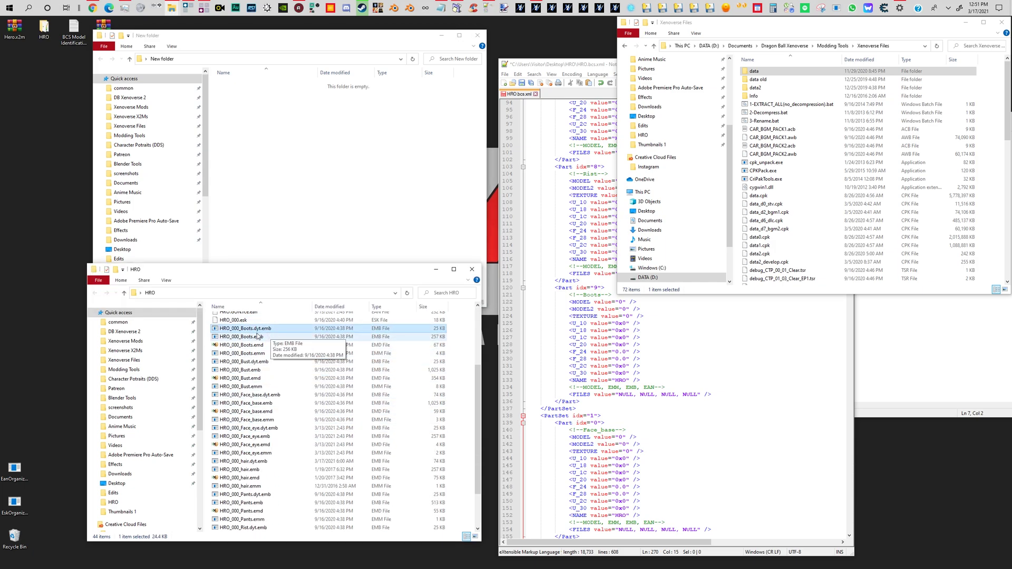
pyautogui.scroll(-3, 271, 337)
pyautogui.keyDown('shift'); pyautogui.click(248, 503); pyautogui.keyUp('shift')
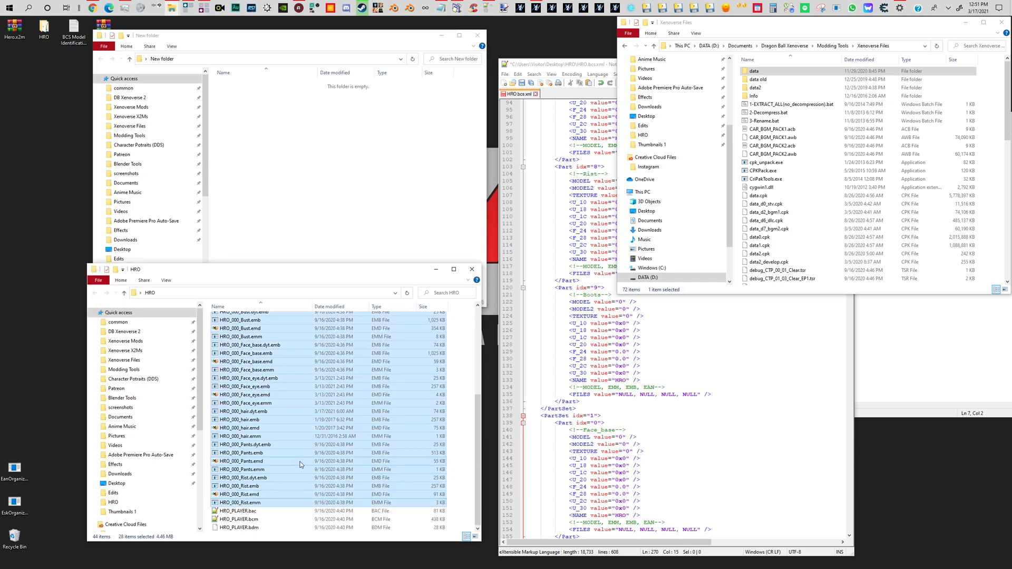
pyautogui.click(313, 143)
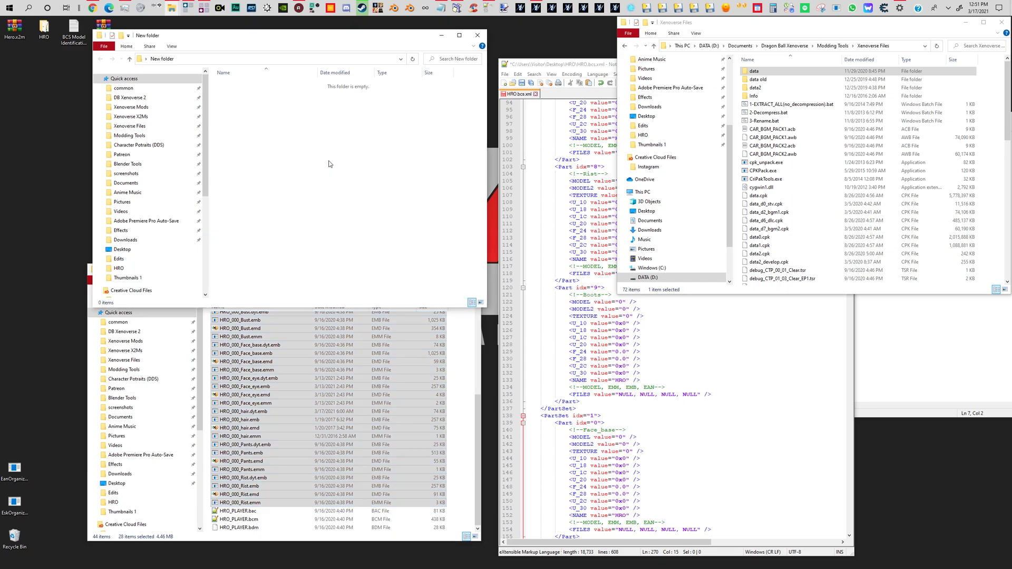
pyautogui.hotkey('ctrl', 'v')
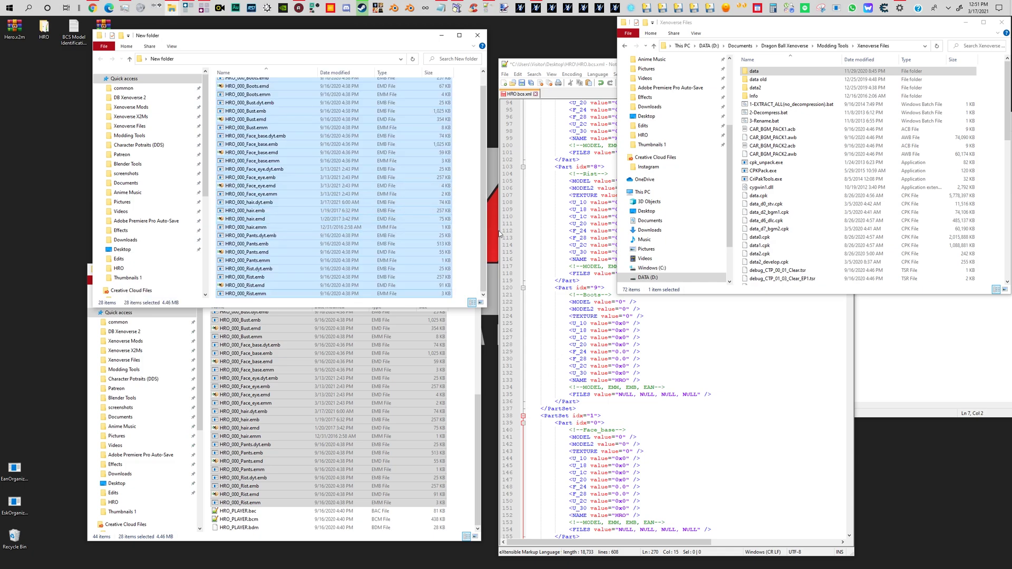
# Switch to ReNamer Lite and edit its Replace rule to replace all "000" with "001", skipping the extension.
pyautogui.click(459, 8)
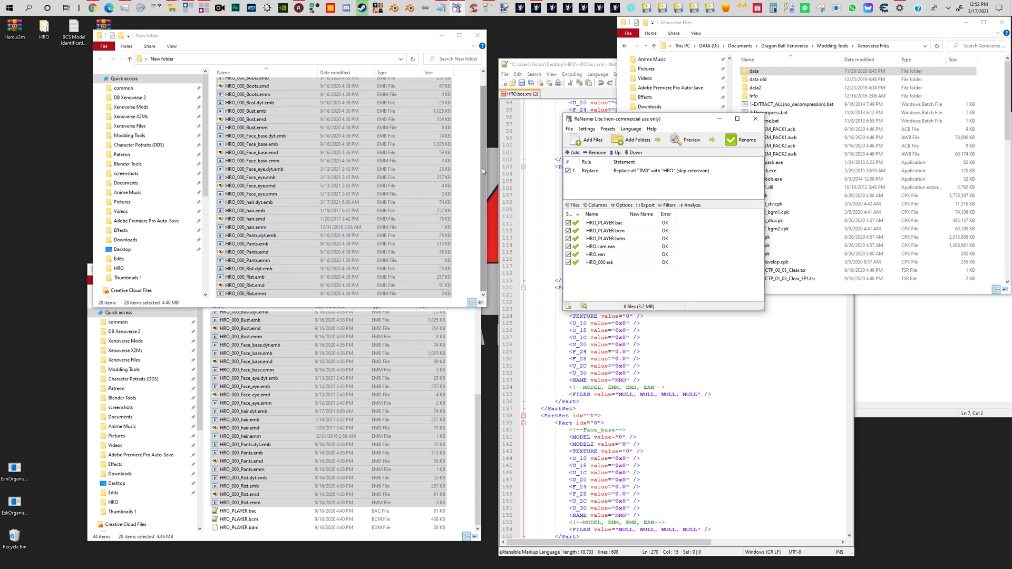
pyautogui.click(680, 172)
pyautogui.doubleClick(680, 174)
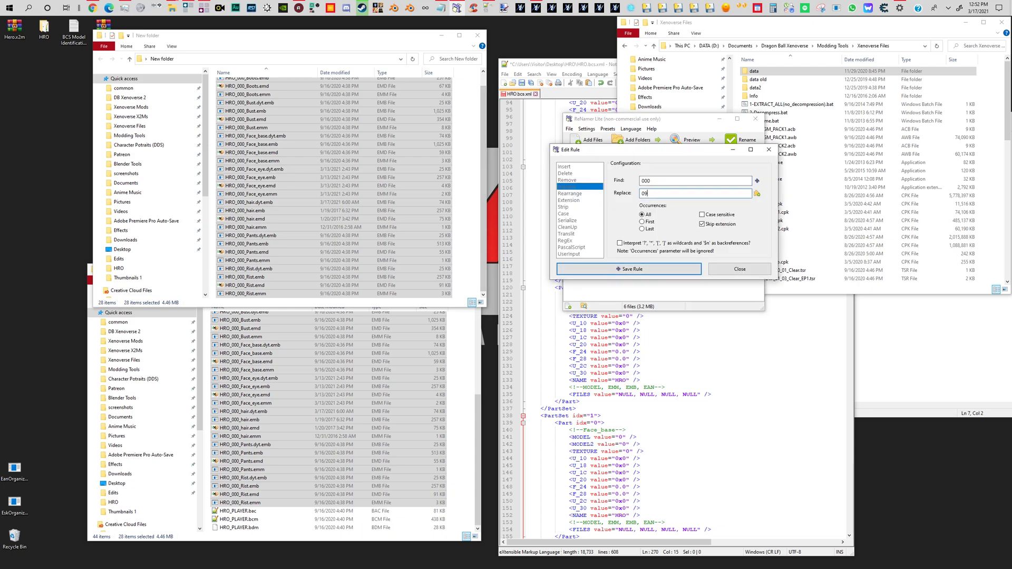
pyautogui.write('001')
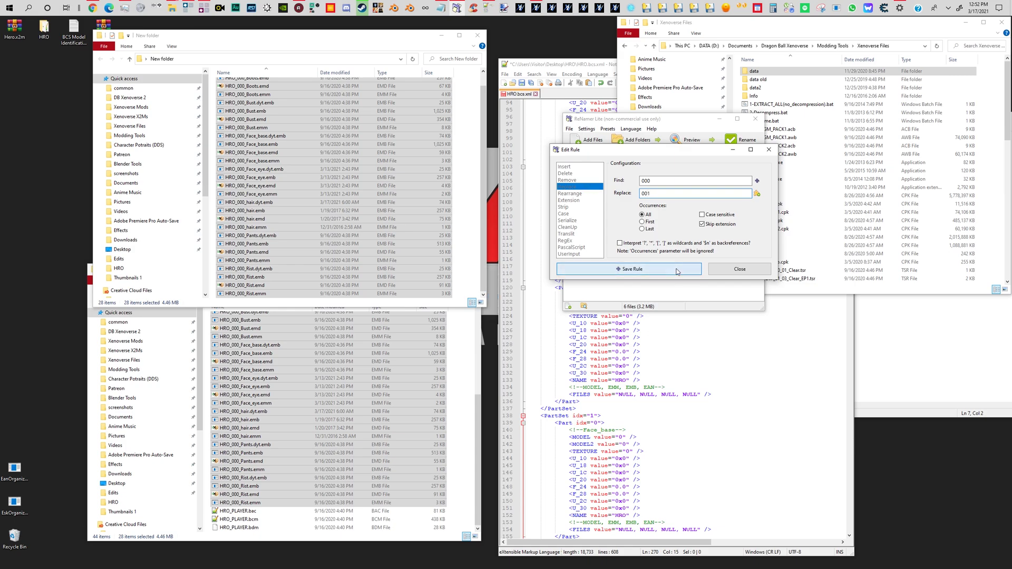
pyautogui.click(677, 270)
# Clear ReNamer's file list, add the copied HRO_000 files from New folder, and rename them to HRO_001.
pyautogui.rightClick(631, 278)
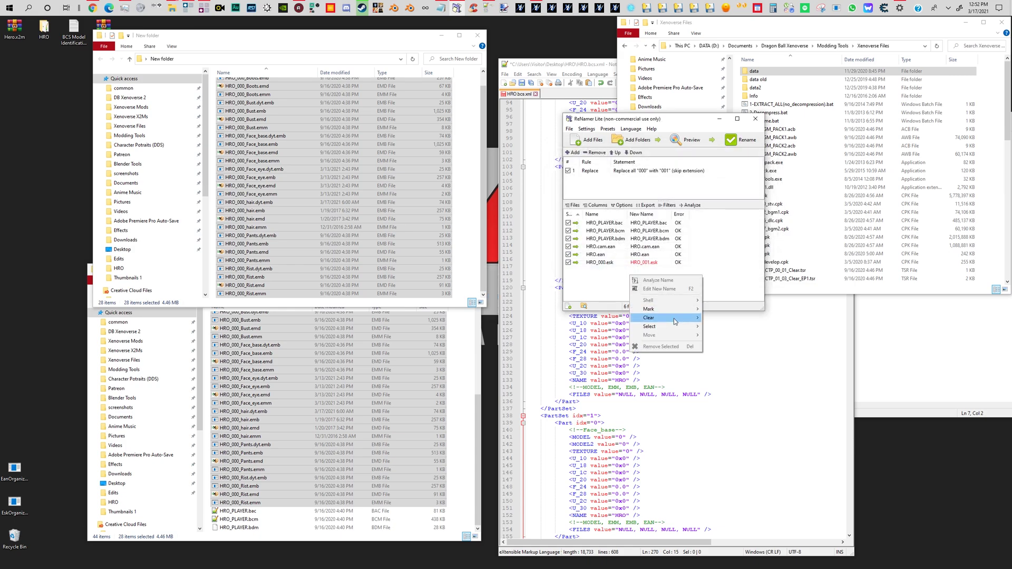
pyautogui.moveTo(680, 317)
pyautogui.click(775, 318)
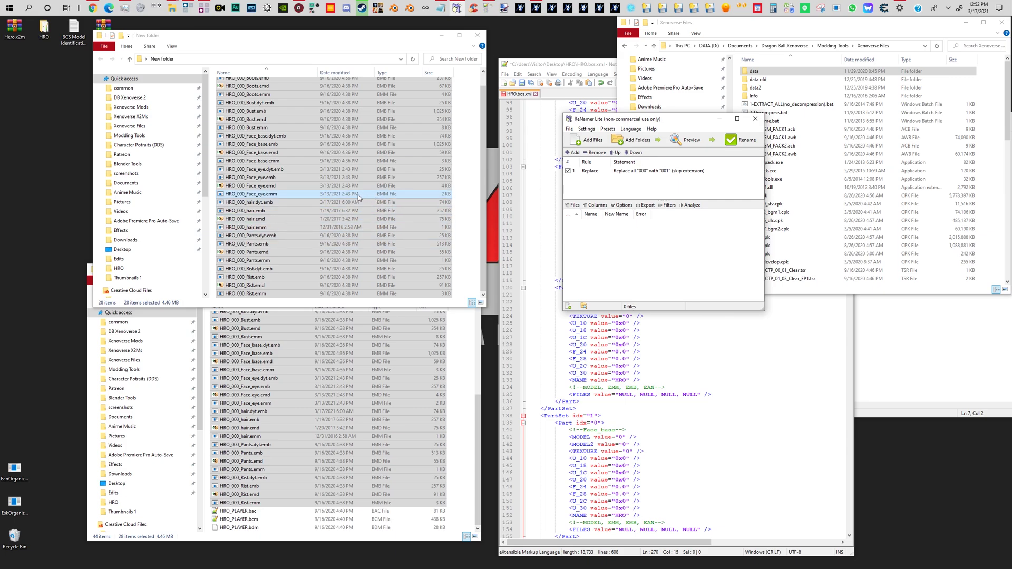
pyautogui.moveTo(355, 198); pyautogui.dragTo(628, 240)
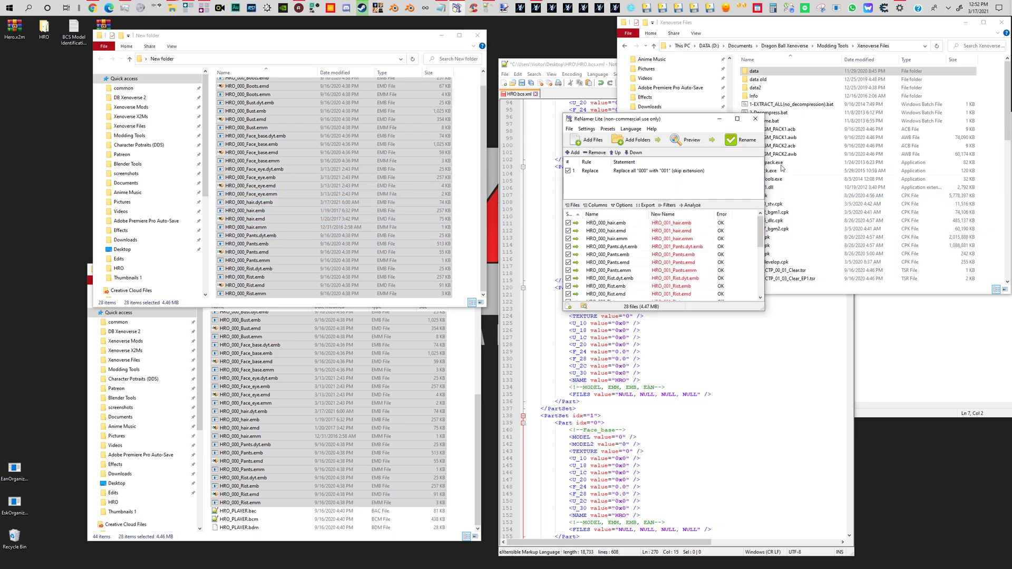
pyautogui.click(741, 140)
pyautogui.click(564, 296)
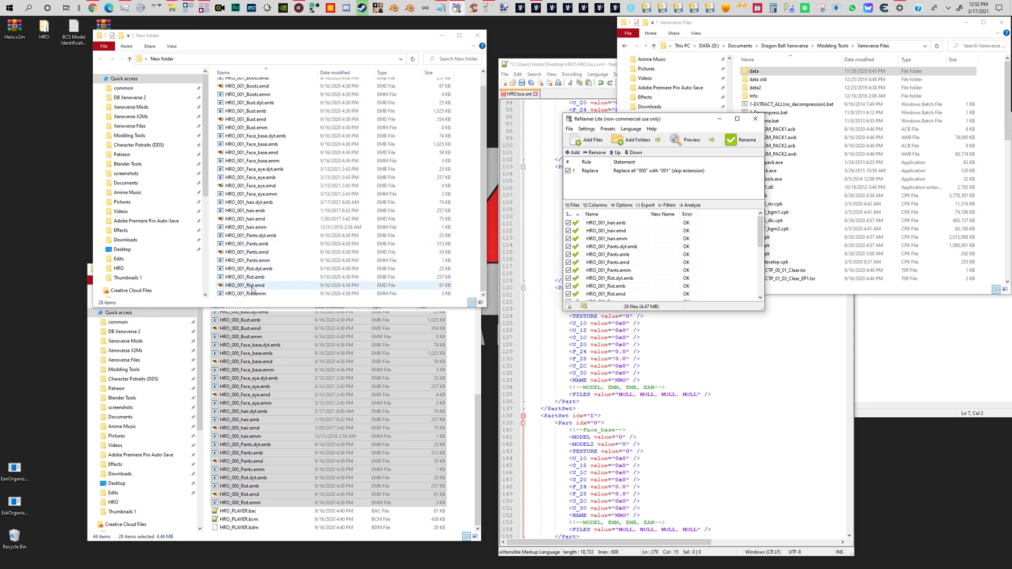
# Move all renamed HRO_001 files from New folder into the HRO folder.
pyautogui.click(251, 293)
pyautogui.scroll(1, 251, 293)
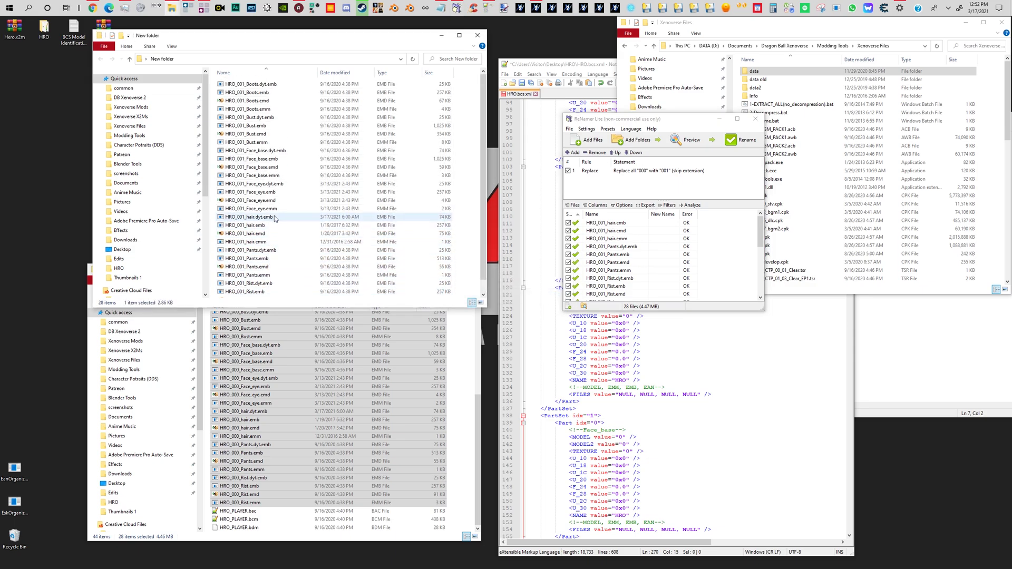
pyautogui.keyDown('shift'); pyautogui.click(302, 83); pyautogui.keyUp('shift')
pyautogui.scroll(-1, 354, 219)
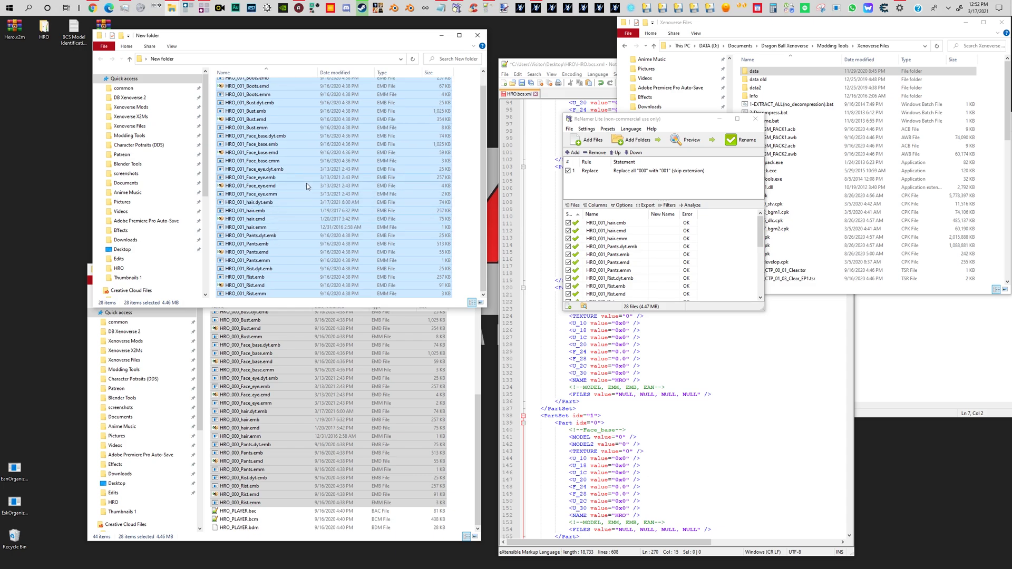
pyautogui.moveTo(310, 202); pyautogui.dragTo(463, 416)
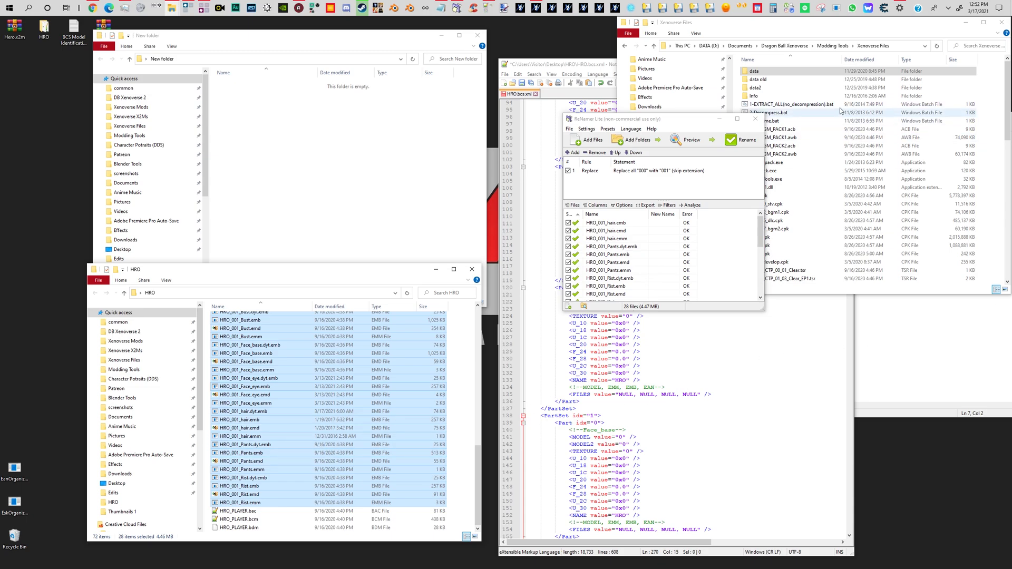
# Open the HUM character folder inside data\chara in the Xenoverse Files window.
pyautogui.doubleClick(797, 71)
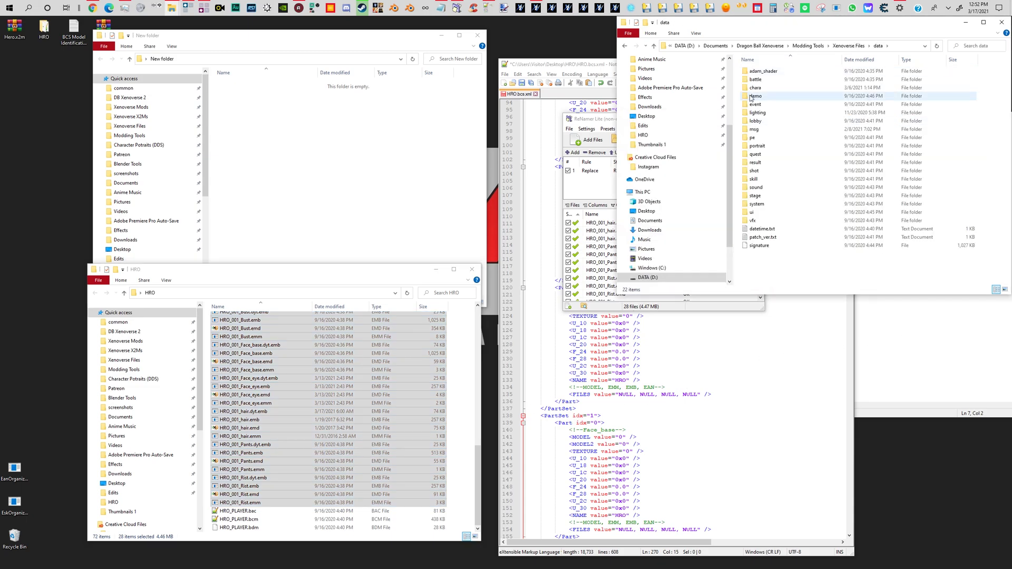
pyautogui.doubleClick(759, 87)
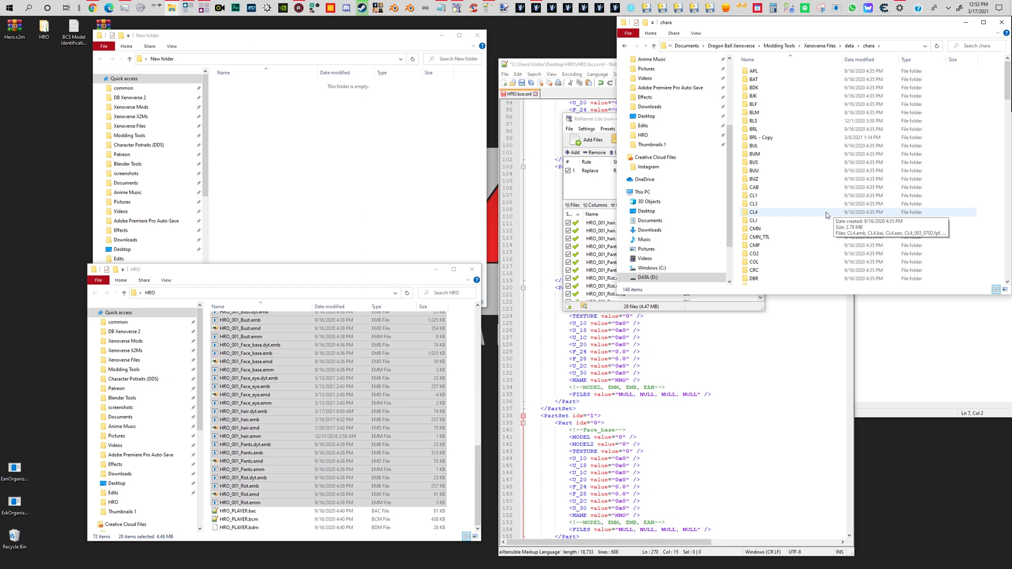
pyautogui.scroll(-15, 827, 215)
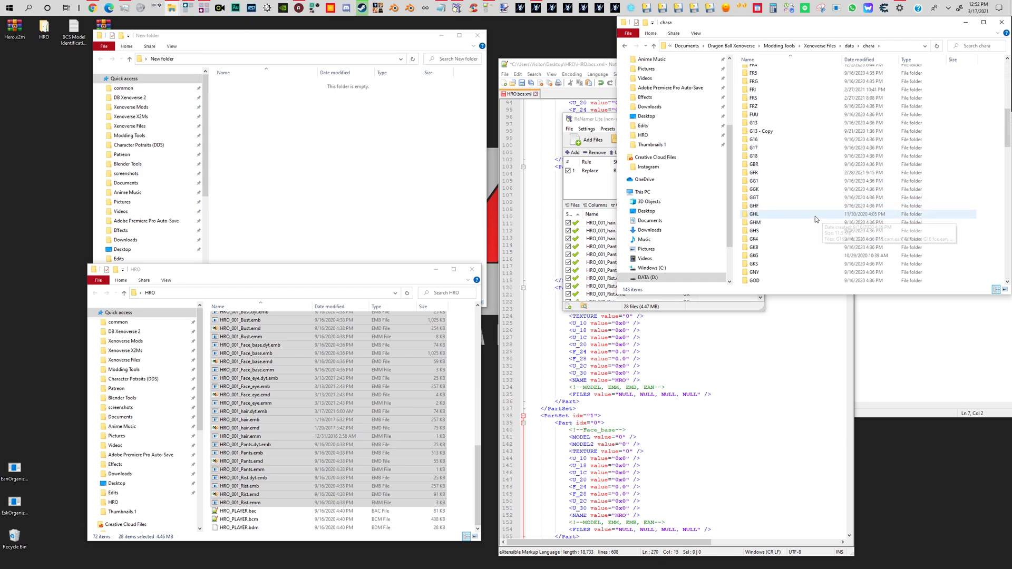
pyautogui.scroll(-2, 815, 219)
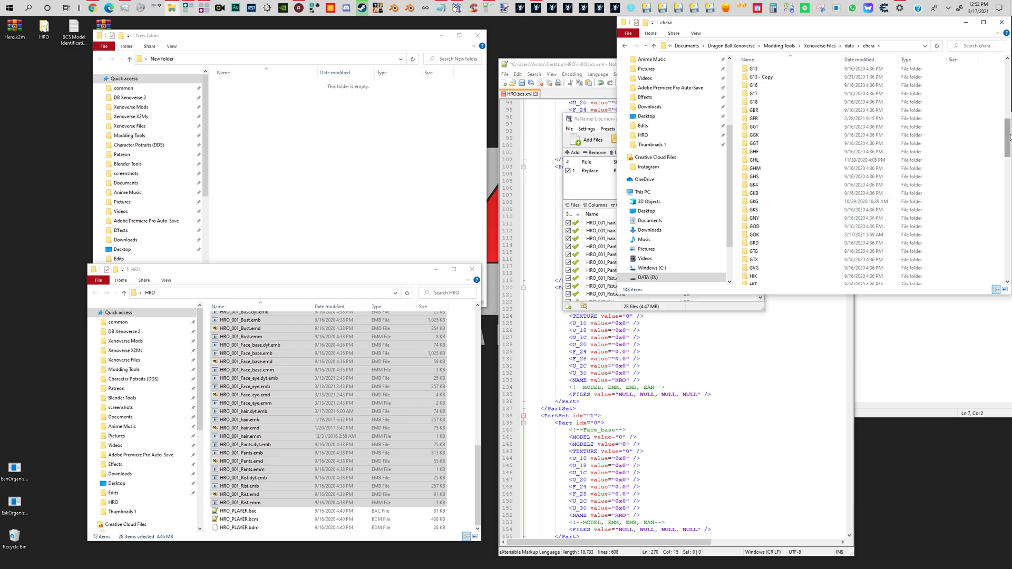
pyautogui.moveTo(1010, 137); pyautogui.dragTo(1004, 255)
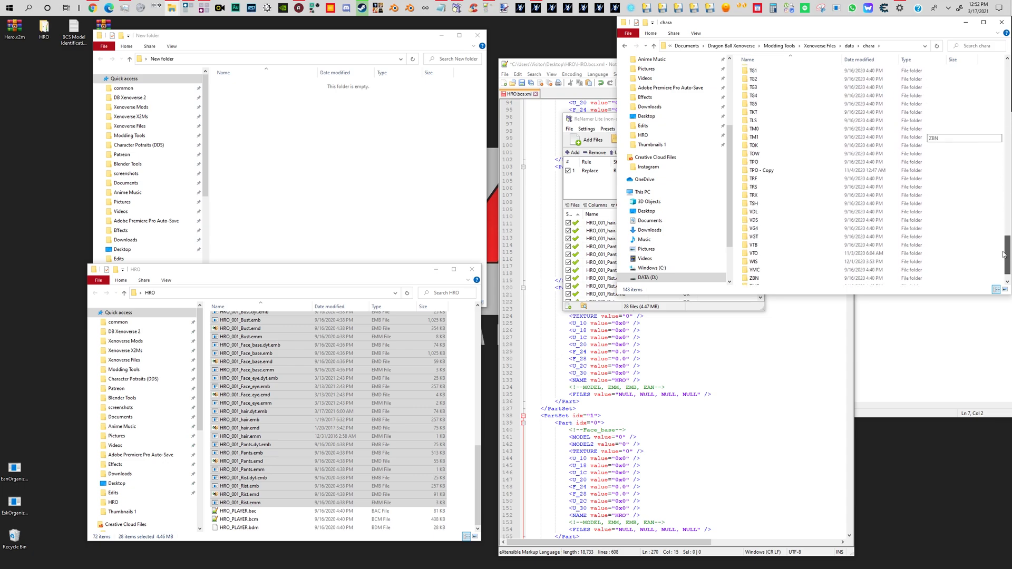
pyautogui.scroll(-1, 812, 246)
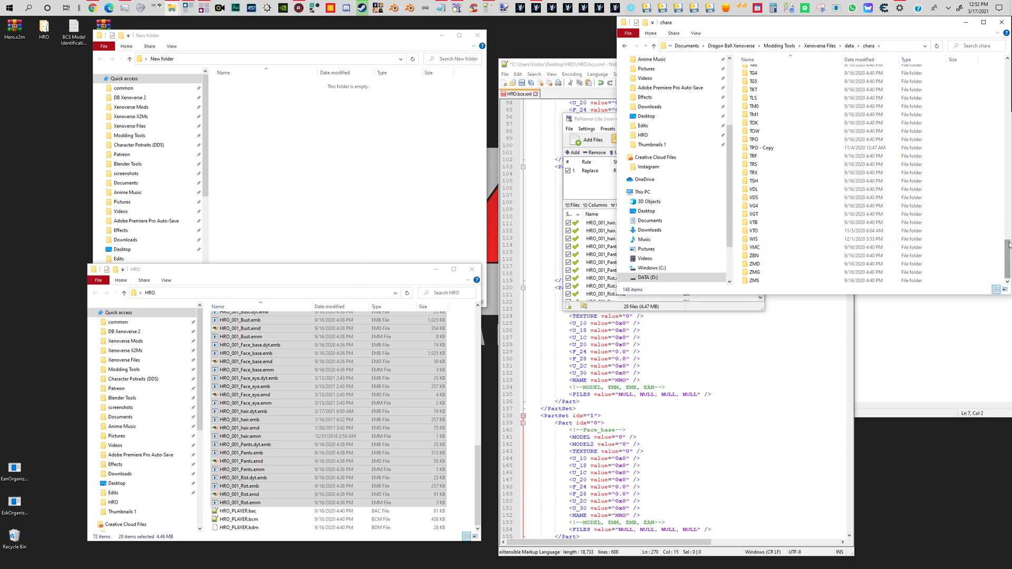
pyautogui.moveTo(1011, 244); pyautogui.dragTo(1011, 146)
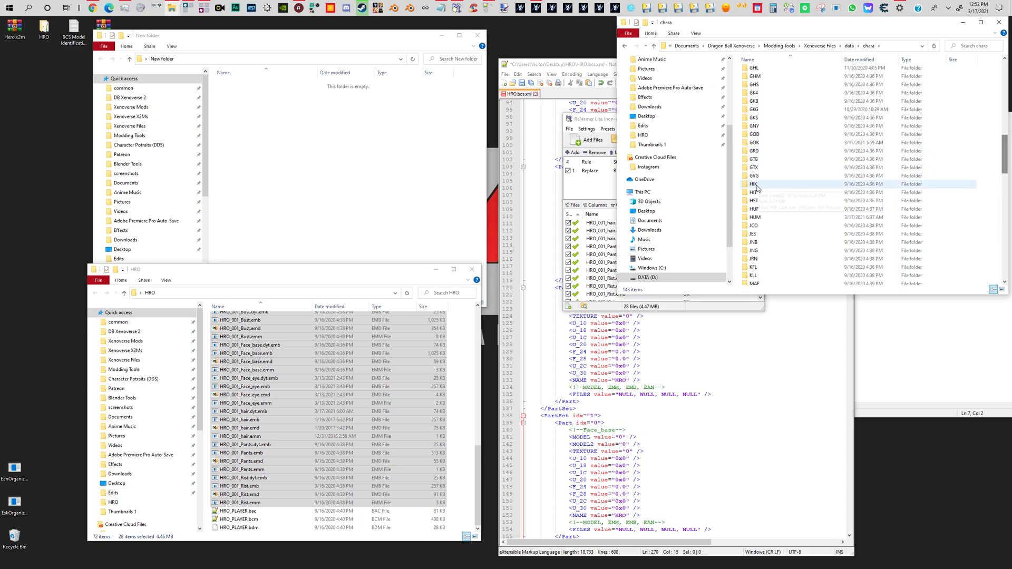
pyautogui.click(765, 210)
pyautogui.doubleClick(763, 217)
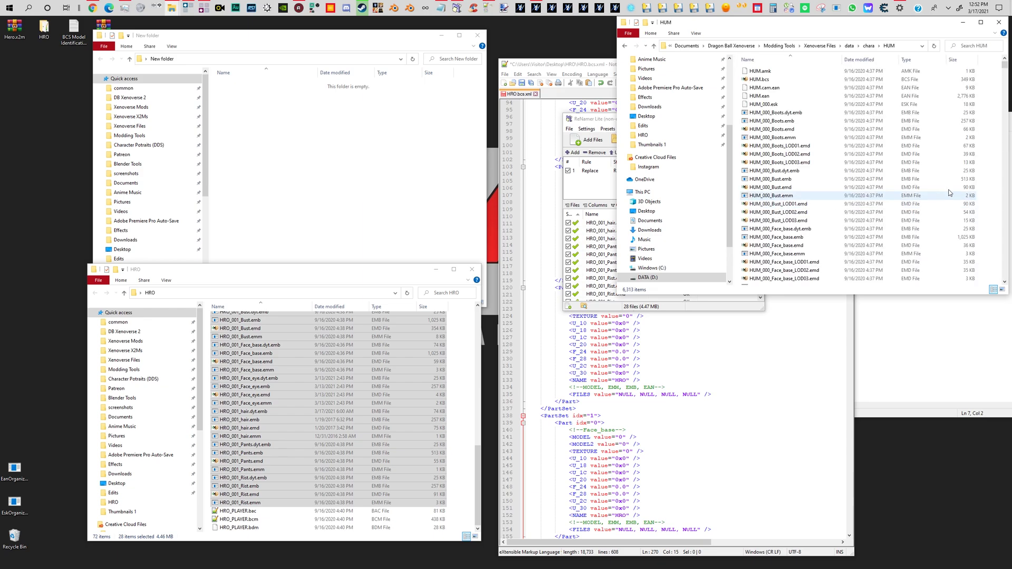
# Copy the HUM_664 Boots, Bust, Pants and Rist files, leaving out the LOD models, from the HUM folder into New folder.
pyautogui.moveTo(1005, 68); pyautogui.dragTo(1011, 206)
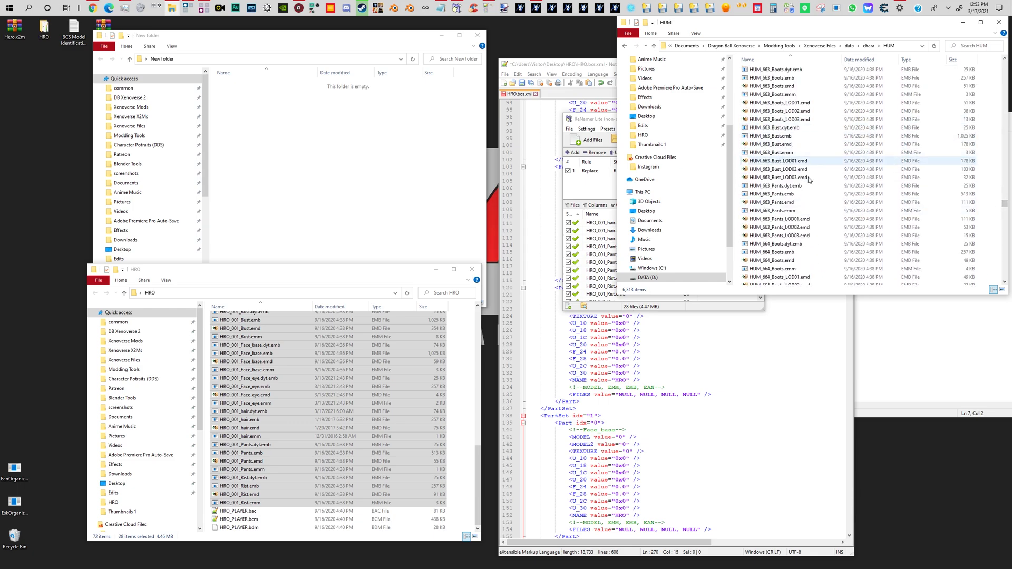
pyautogui.scroll(-3, 803, 204)
pyautogui.click(778, 193)
pyautogui.keyDown('shift'); pyautogui.click(776, 168); pyautogui.keyUp('shift')
pyautogui.scroll(-3, 825, 222)
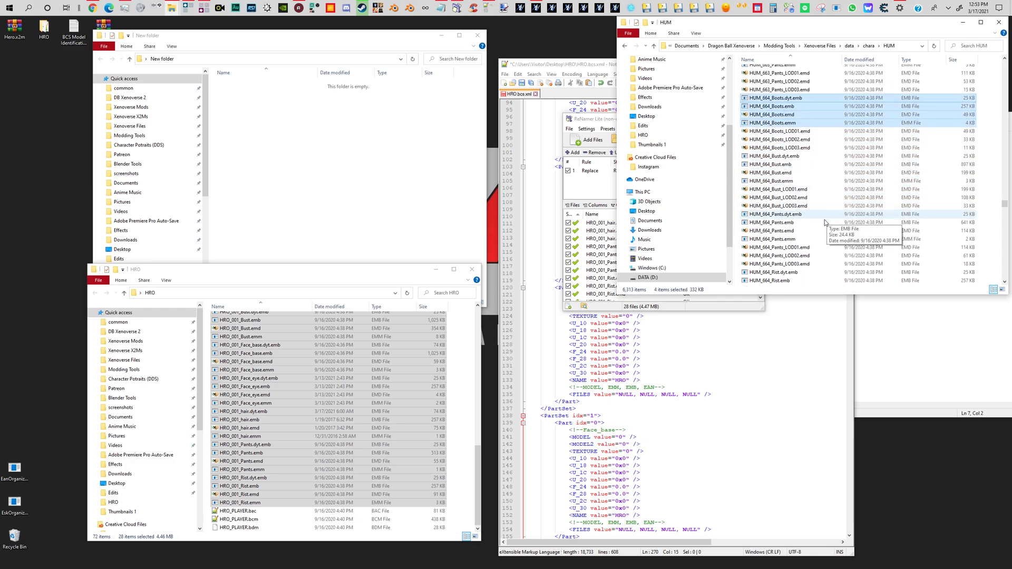
pyautogui.keyDown('ctrl'); pyautogui.click(794, 158); pyautogui.keyUp('ctrl')
pyautogui.keyDown('ctrl'); pyautogui.click(777, 164); pyautogui.keyUp('ctrl')
pyautogui.keyDown('ctrl'); pyautogui.click(777, 172); pyautogui.keyUp('ctrl')
pyautogui.keyDown('ctrl'); pyautogui.click(777, 181); pyautogui.keyUp('ctrl')
pyautogui.scroll(-3, 804, 248)
pyautogui.keyDown('ctrl'); pyautogui.click(791, 140); pyautogui.keyUp('ctrl')
pyautogui.keyDown('ctrl'); pyautogui.click(780, 156); pyautogui.keyUp('ctrl')
pyautogui.keyDown('ctrl'); pyautogui.click(783, 165); pyautogui.keyUp('ctrl')
pyautogui.keyDown('ctrl'); pyautogui.click(788, 198); pyautogui.keyUp('ctrl')
pyautogui.keyDown('ctrl'); pyautogui.click(790, 206); pyautogui.keyUp('ctrl')
pyautogui.keyDown('ctrl'); pyautogui.click(789, 214); pyautogui.keyUp('ctrl')
pyautogui.click(364, 124)
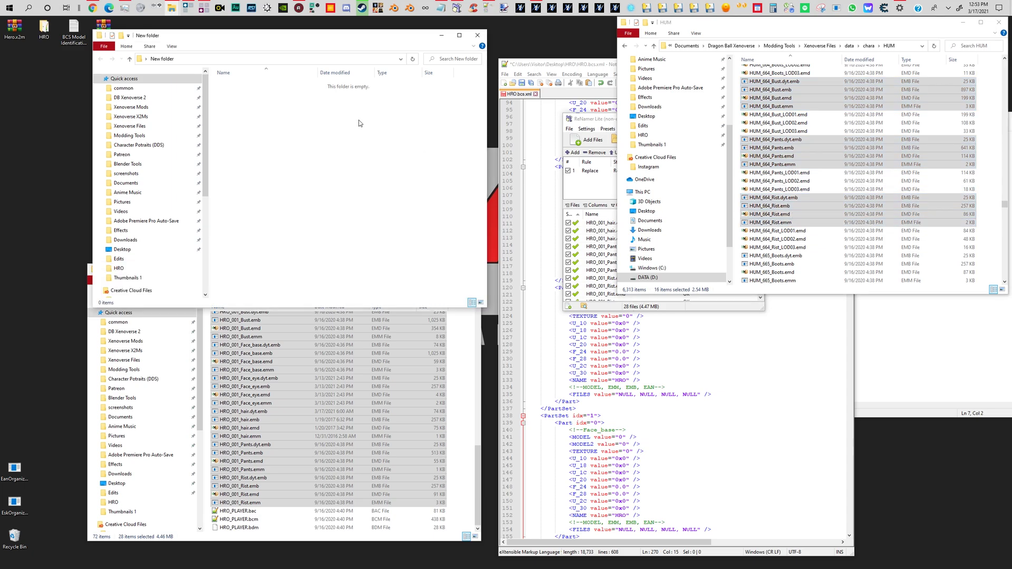
pyautogui.hotkey('ctrl', 'v')
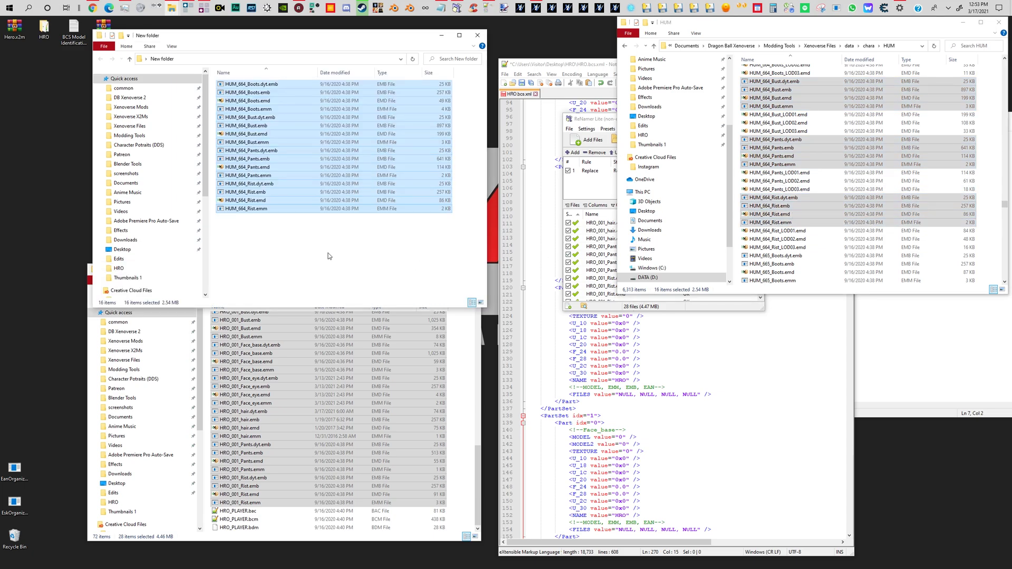
# Clear ReNamer's file list and load all HUM_664 files from New folder into it.
pyautogui.click(340, 246)
pyautogui.moveTo(362, 253); pyautogui.dragTo(245, 70)
pyautogui.rightClick(606, 245)
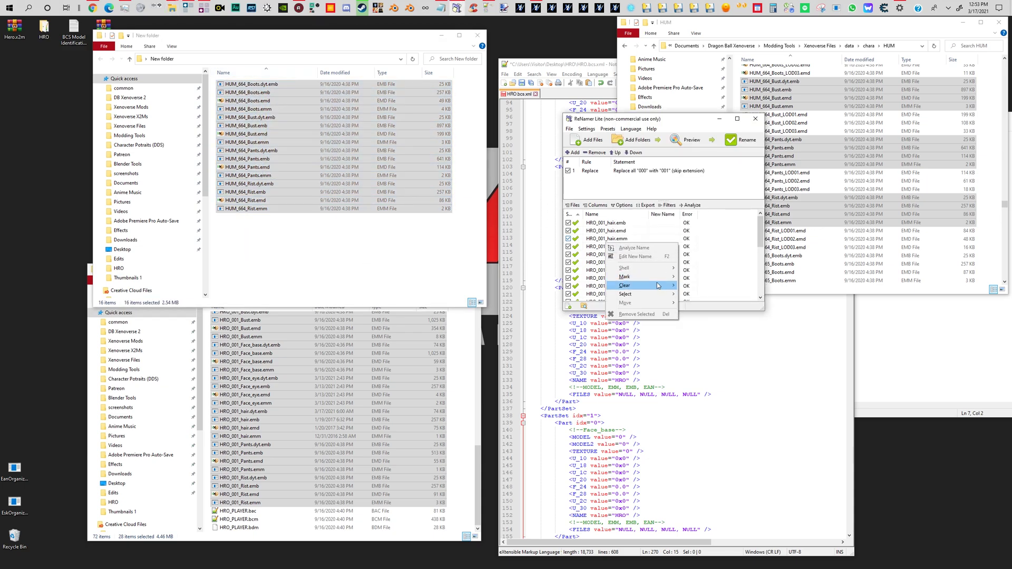
pyautogui.moveTo(643, 285)
pyautogui.click(699, 286)
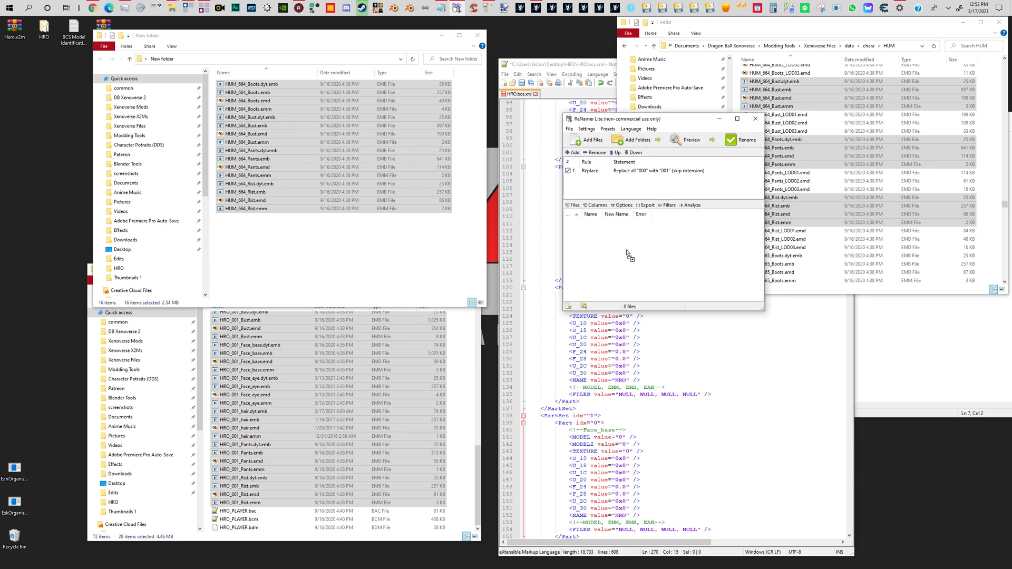
# Edit ReNamer's Replace rule to find HUM_664 and replace it with HRO_001, and save the rule.
pyautogui.click(230, 332)
pyautogui.click(246, 329)
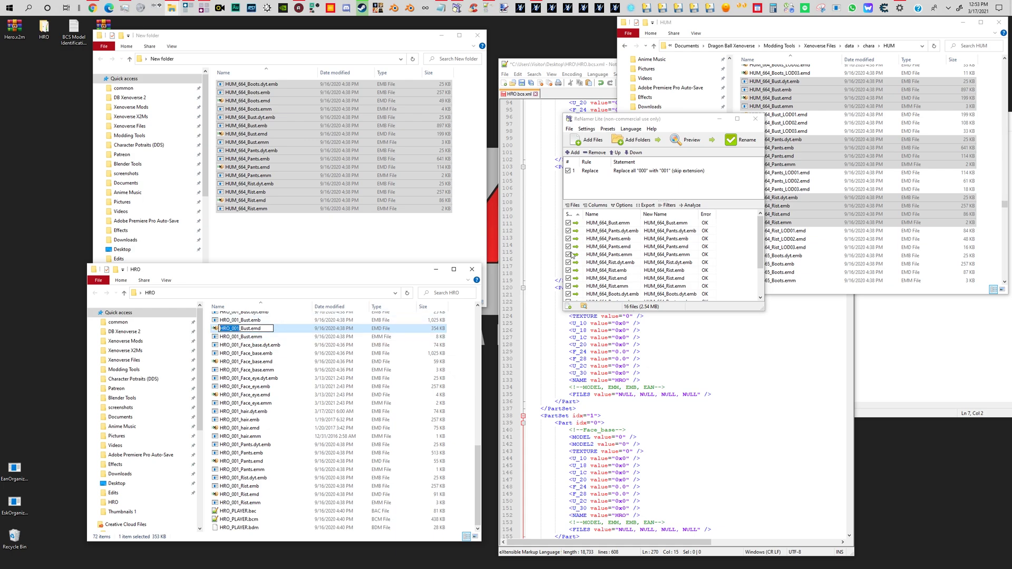
pyautogui.click(674, 175)
pyautogui.doubleClick(669, 176)
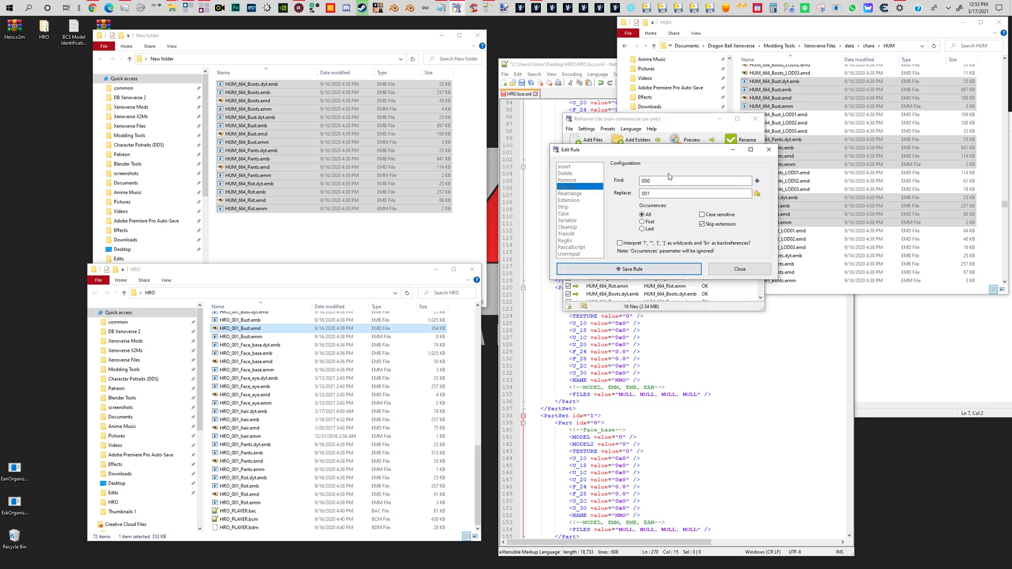
pyautogui.doubleClick(665, 197)
pyautogui.click(237, 127)
pyautogui.click(238, 128)
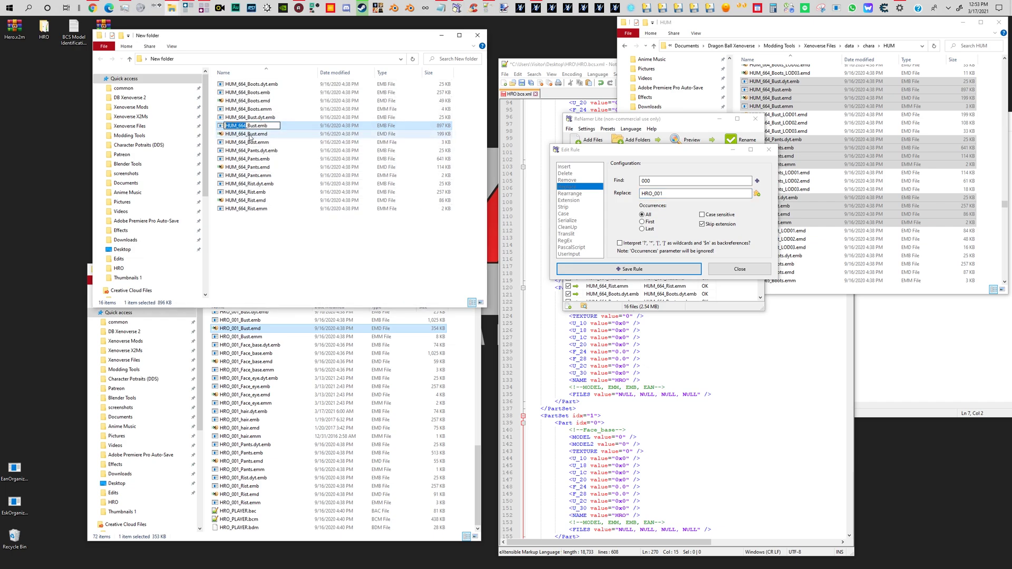
pyautogui.click(660, 185)
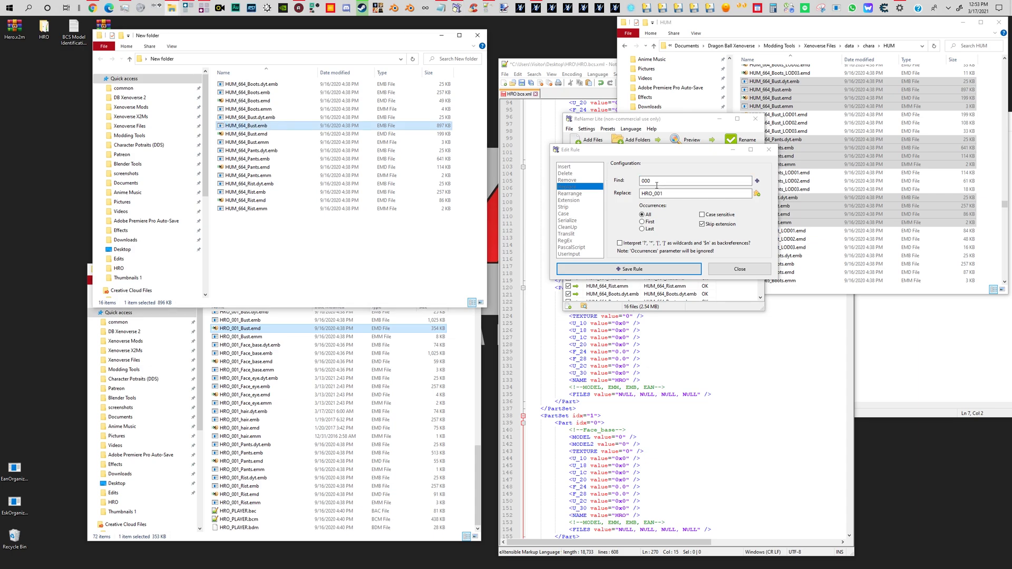
pyautogui.doubleClick(656, 181)
pyautogui.write('HUM_664')
pyautogui.click(658, 269)
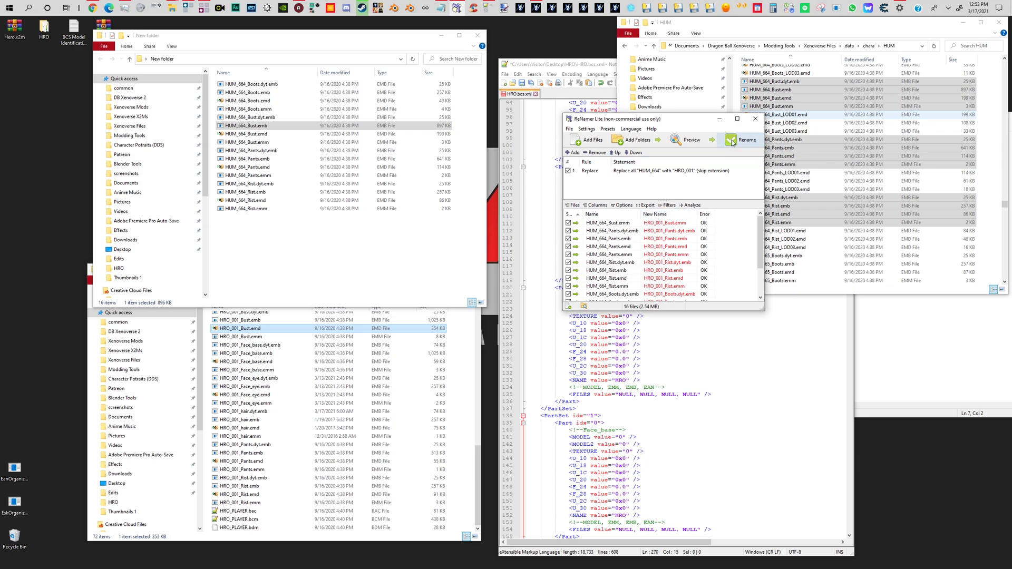
# Rename the listed HUM_664 files and move them from New folder into the HRO folder, replacing the files already there.
pyautogui.click(741, 140)
pyautogui.click(559, 297)
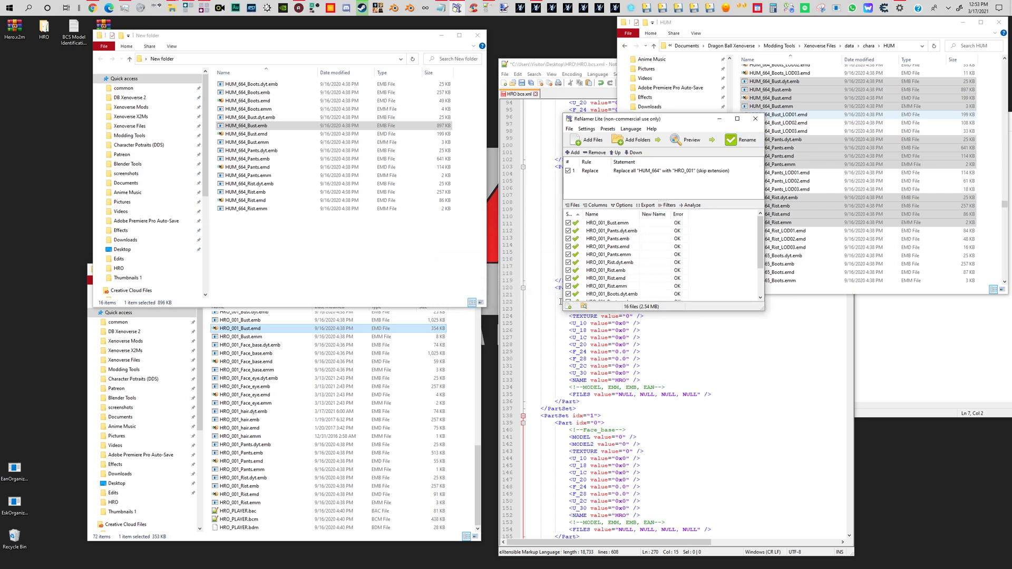
pyautogui.moveTo(318, 269); pyautogui.dragTo(272, 83)
pyautogui.moveTo(248, 126); pyautogui.dragTo(306, 417)
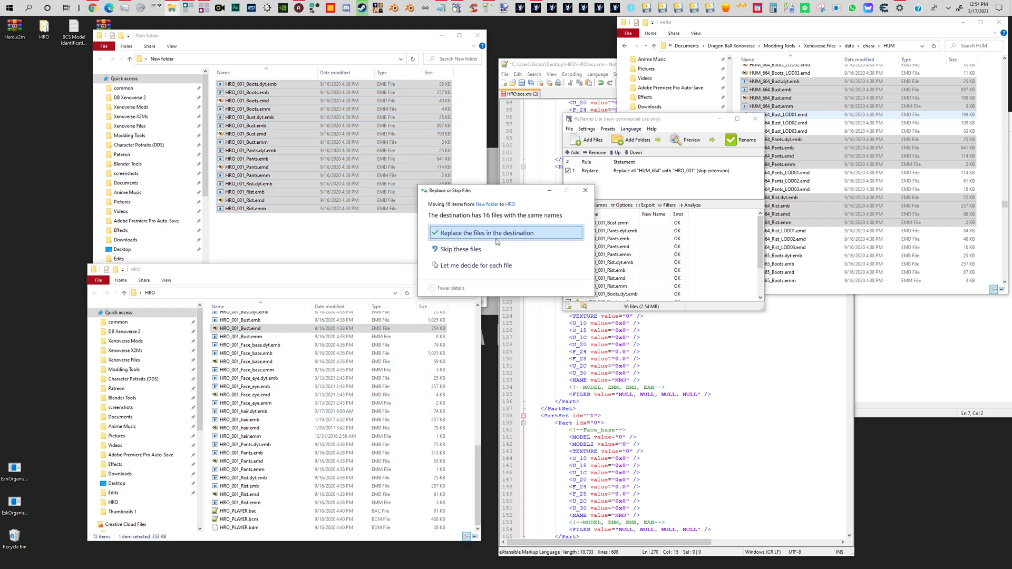
pyautogui.click(494, 236)
# Review the part entries of PartSet 1 in HRO.bcs.xml against the BCS Model Identification List.
pyautogui.click(625, 425)
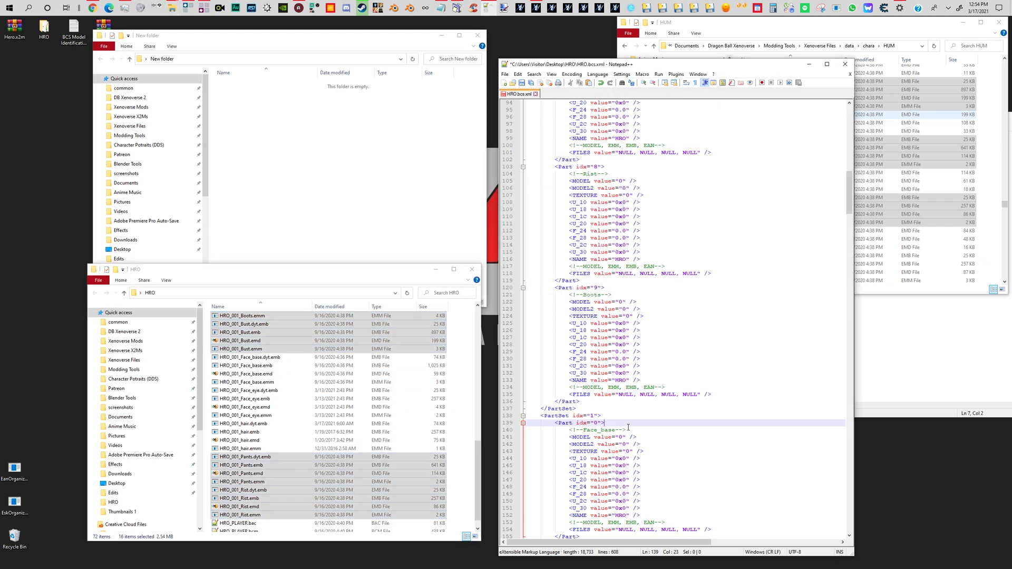
pyautogui.moveTo(852, 194); pyautogui.dragTo(860, 213)
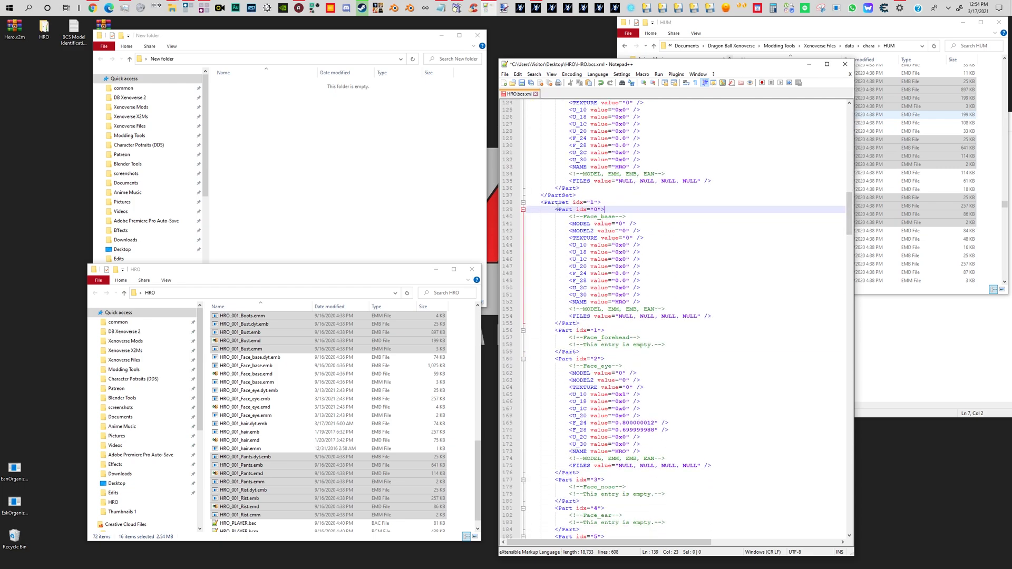
pyautogui.press('Up')
pyautogui.scroll(-5, 633, 263)
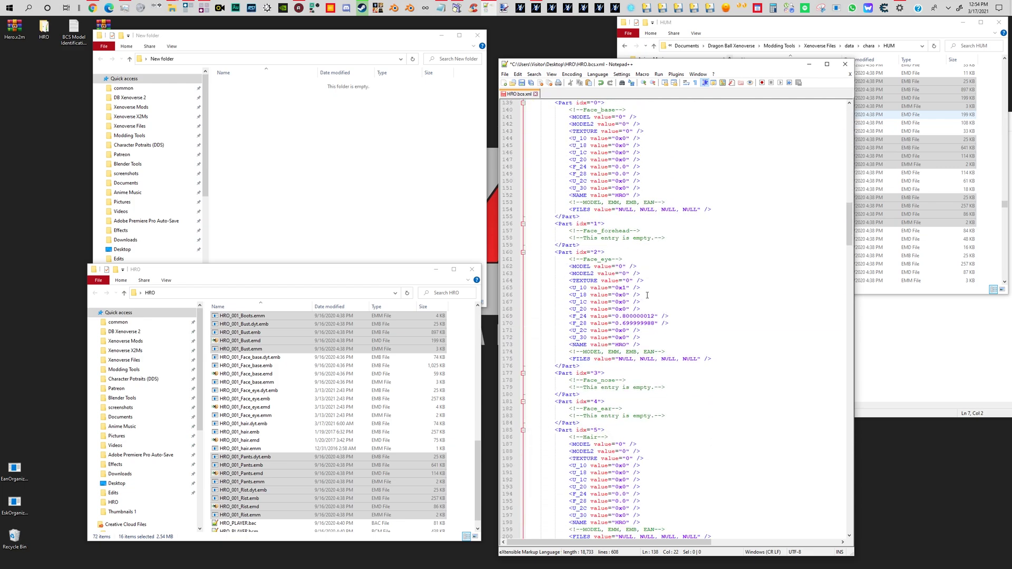
pyautogui.scroll(-3, 641, 292)
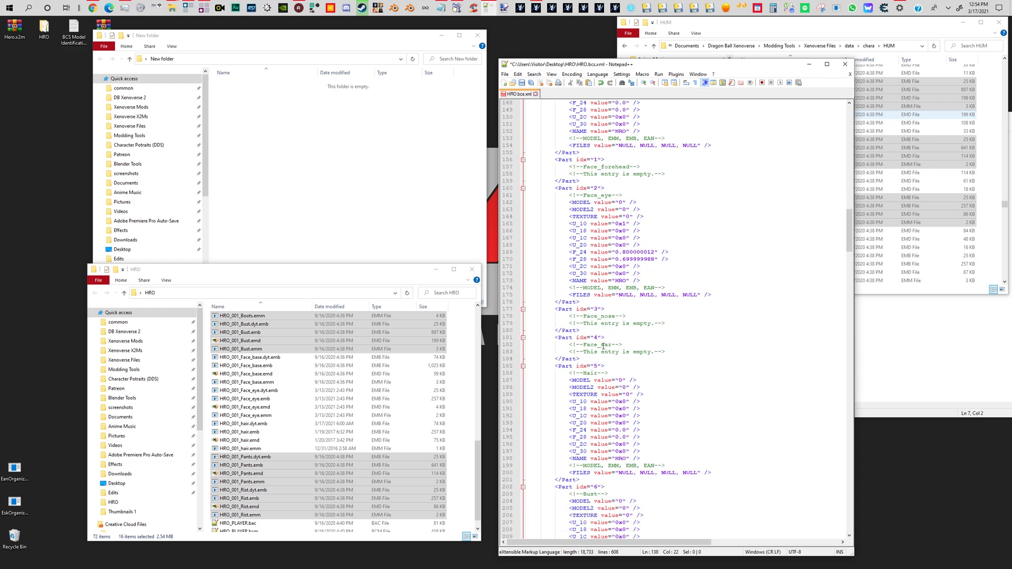
pyautogui.click(456, 15)
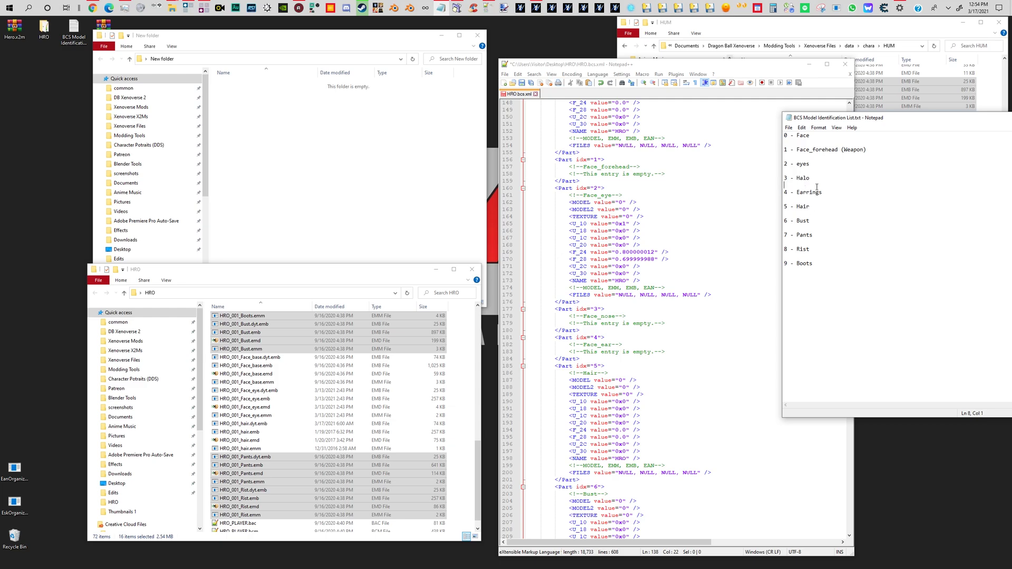
pyautogui.click(567, 312)
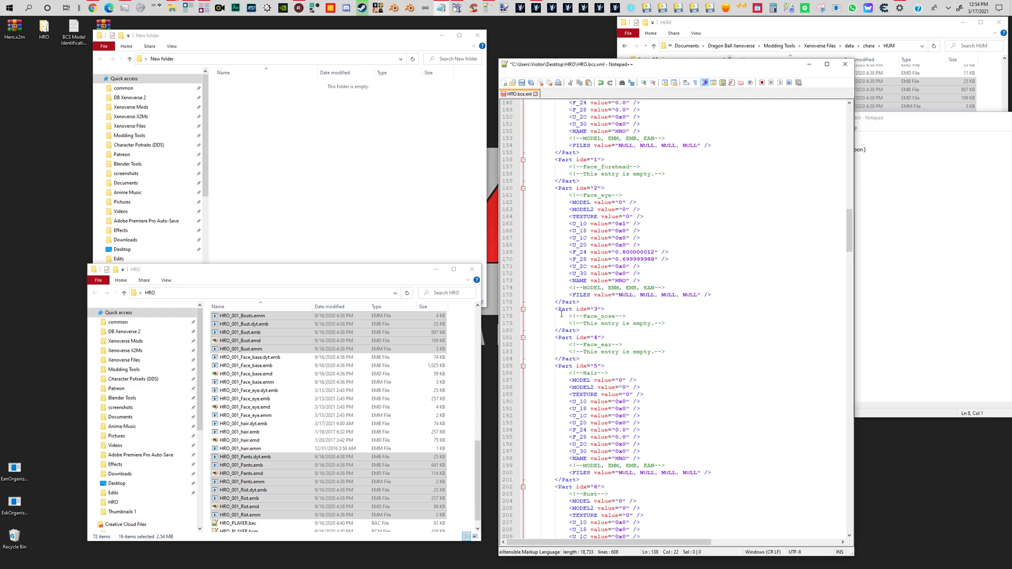
pyautogui.click(633, 318)
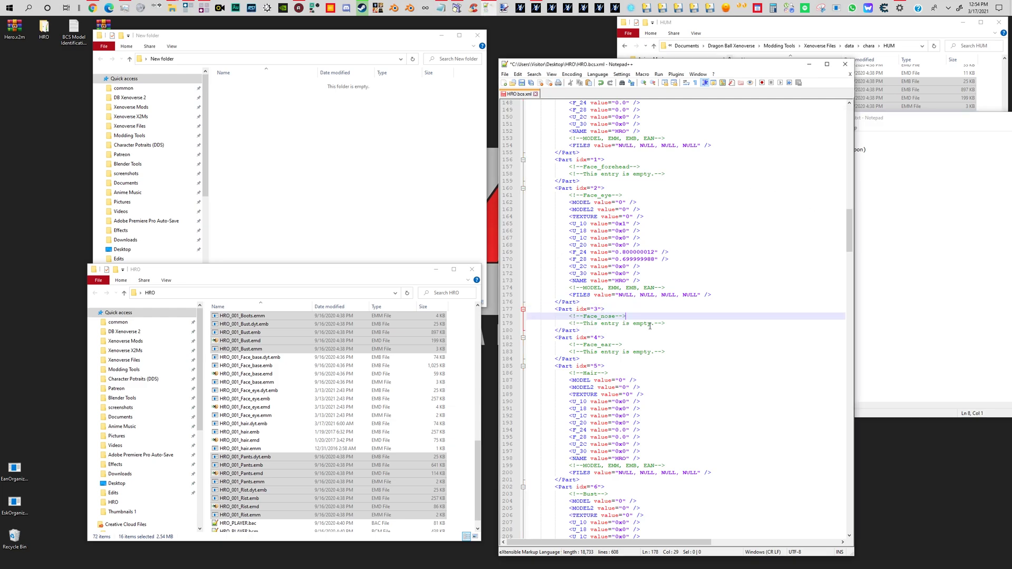
# Open the GOK character folder inside data\chara and browse its files to the GOK_014 models.
pyautogui.click(916, 40)
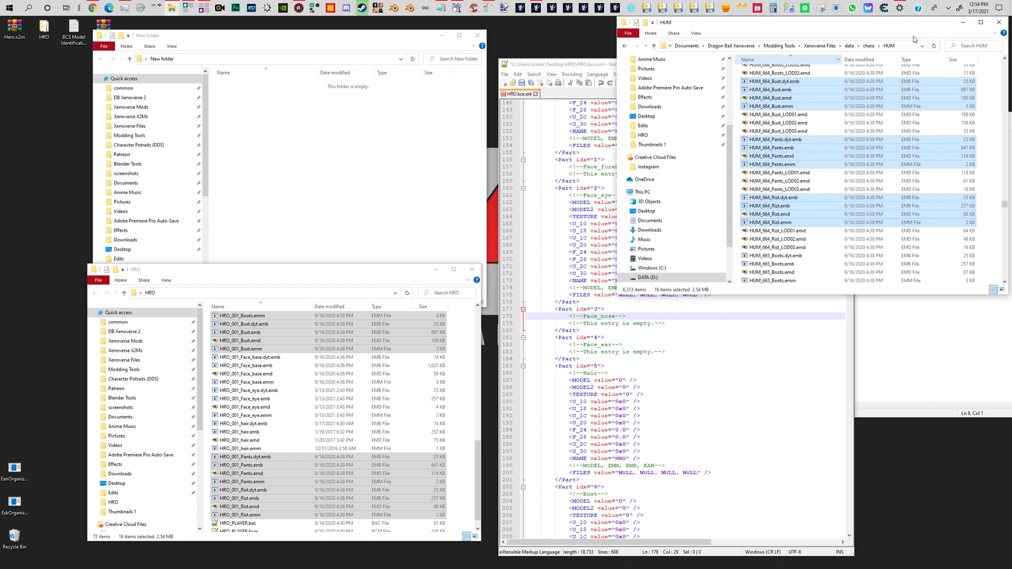
pyautogui.click(869, 46)
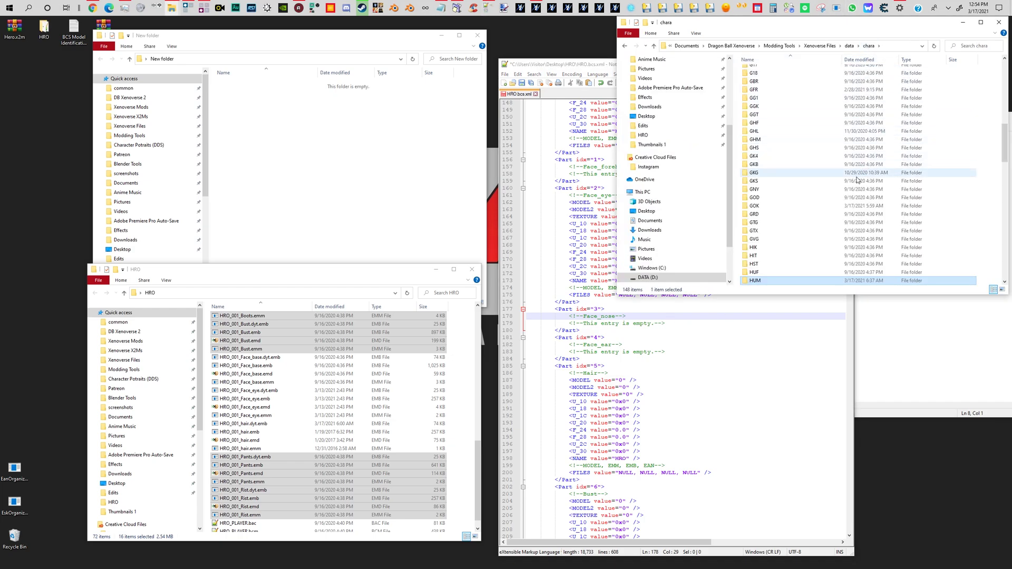
pyautogui.doubleClick(776, 206)
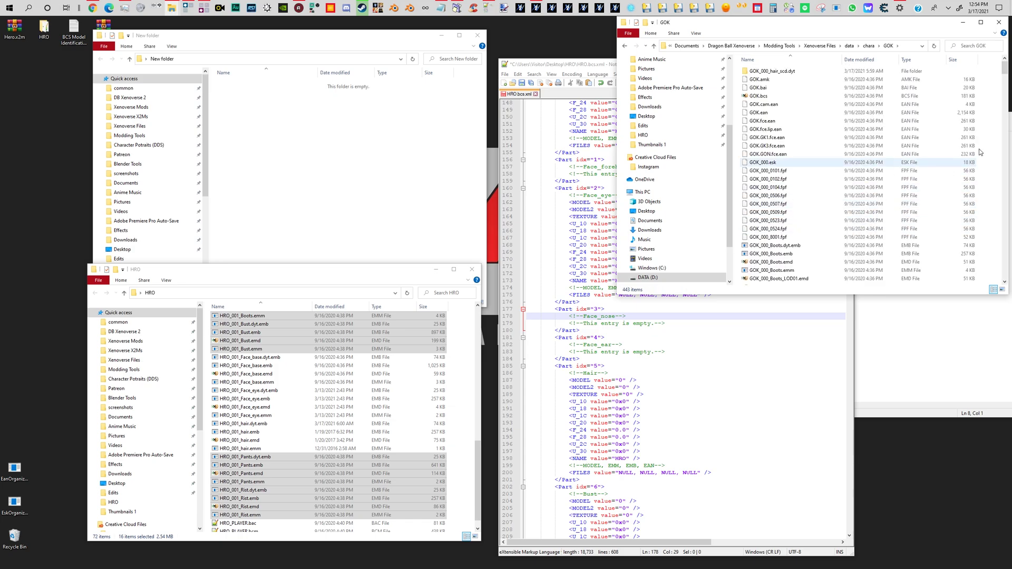
pyautogui.moveTo(1005, 72); pyautogui.dragTo(991, 188)
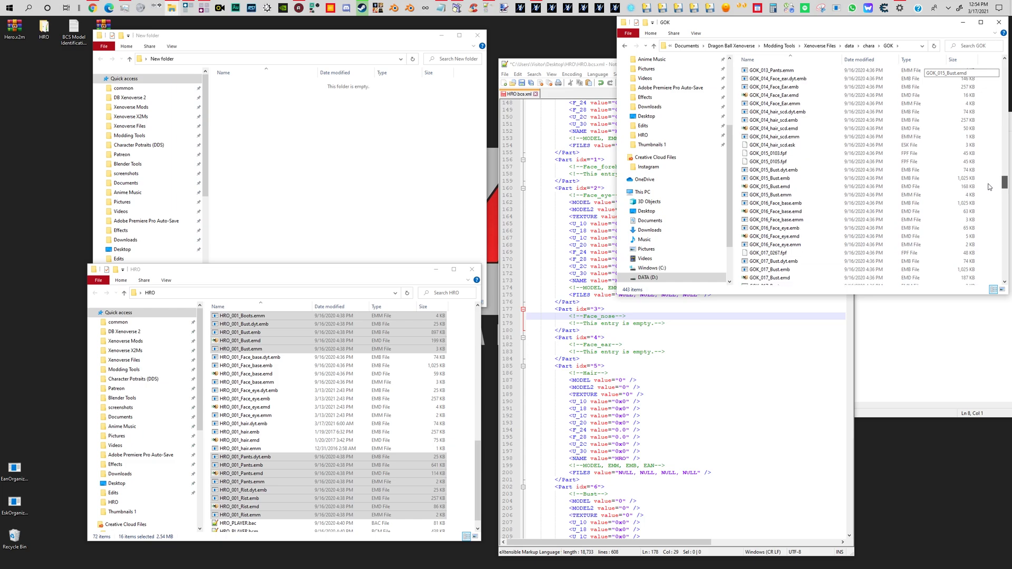
pyautogui.moveTo(989, 188); pyautogui.dragTo(988, 200)
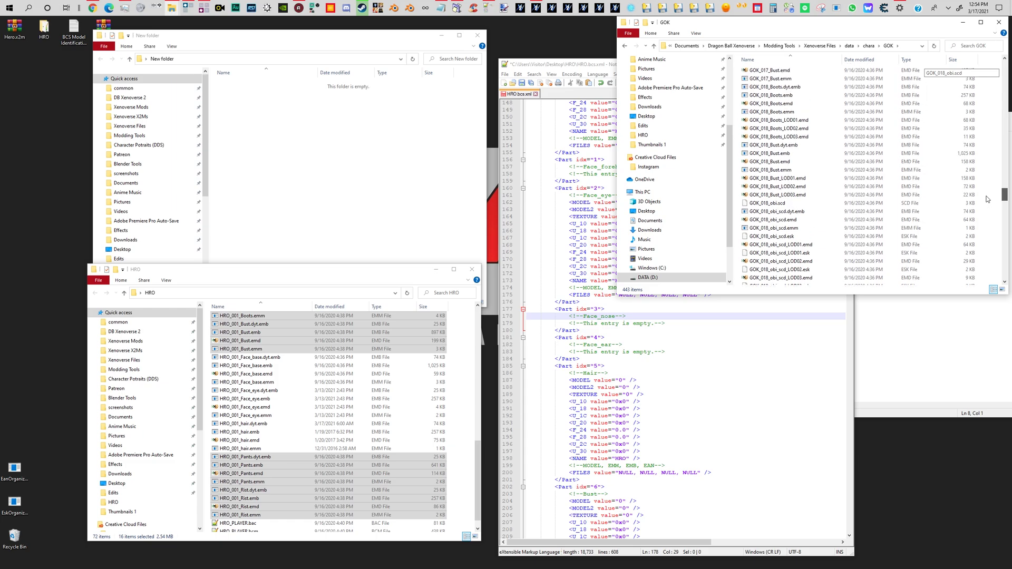
pyautogui.scroll(7, 791, 174)
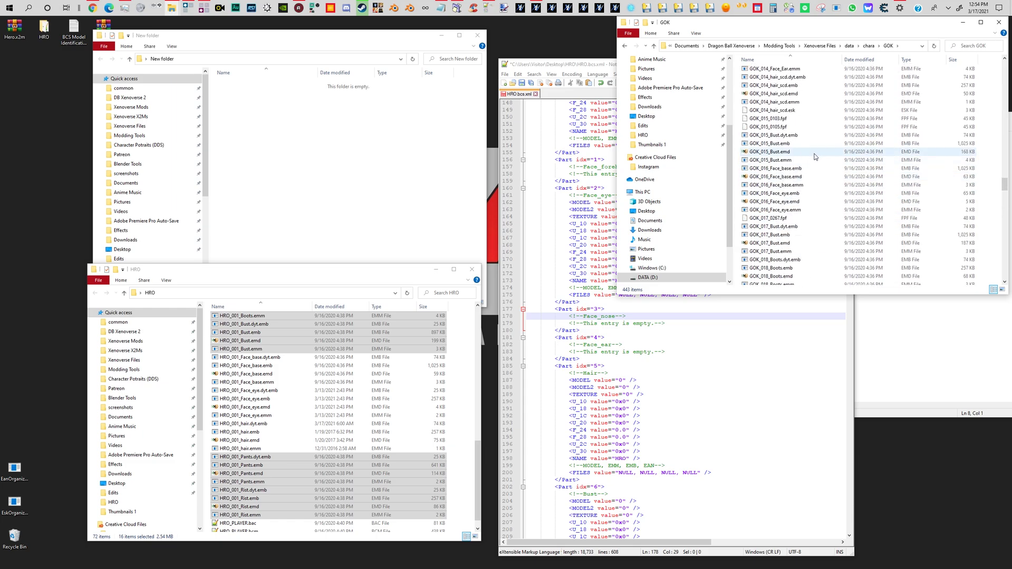
pyautogui.scroll(2, 836, 151)
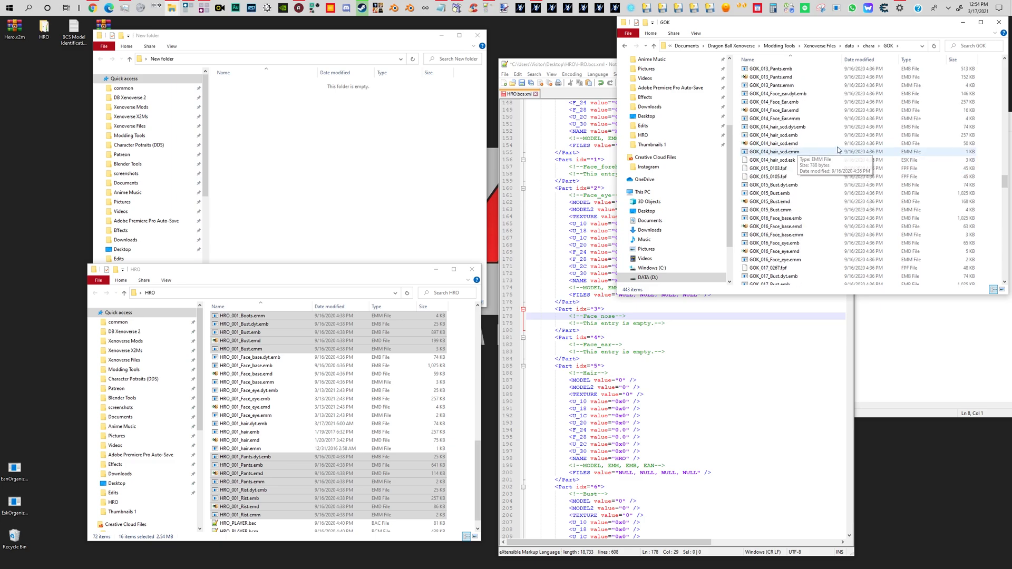
# Preview the GOK_014_Face_Ear.emd model in Xenoviewer and clear the viewer's file list.
pyautogui.click(800, 111)
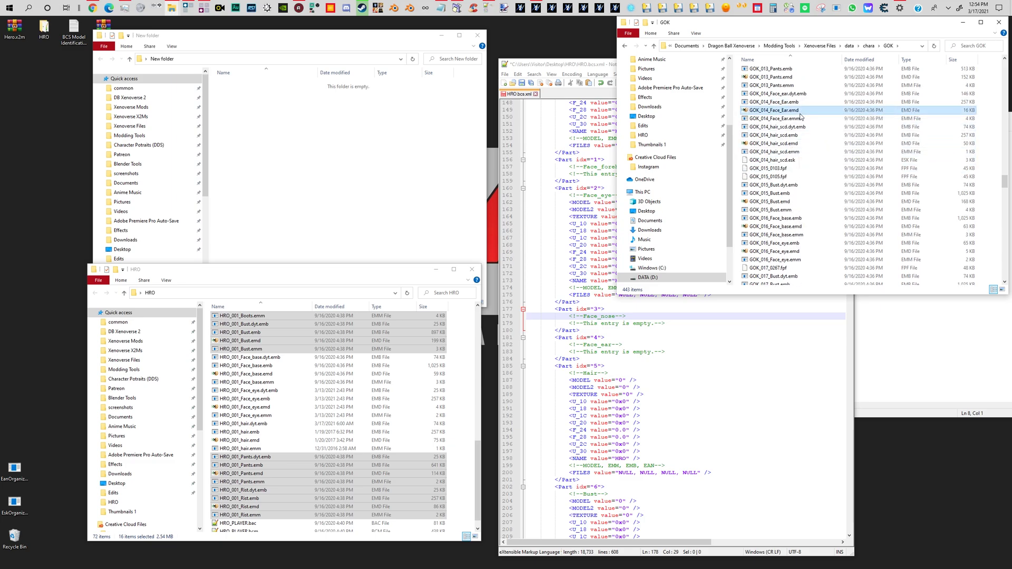
pyautogui.click(740, 7)
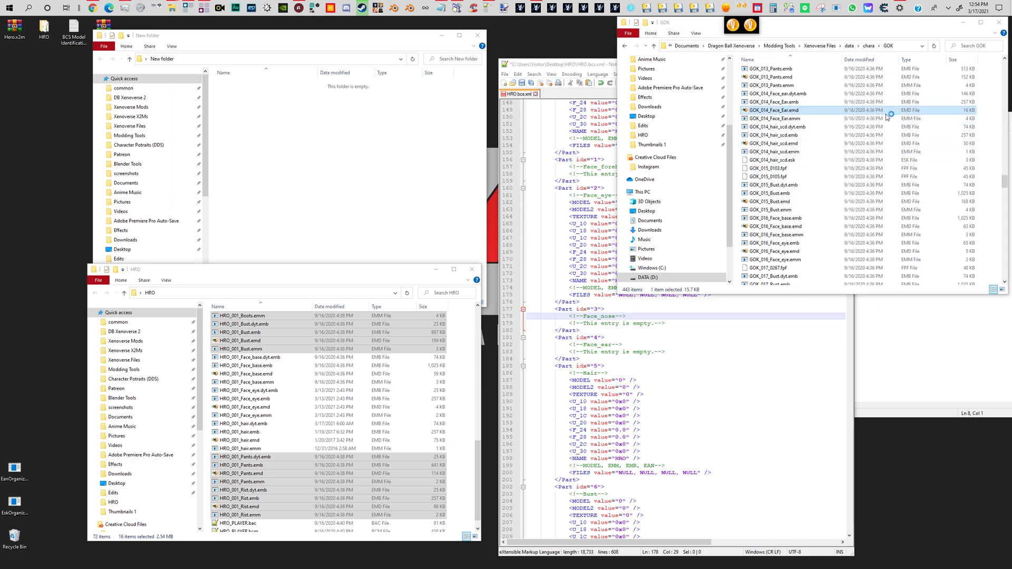
pyautogui.moveTo(886, 109); pyautogui.dragTo(688, 235)
pyautogui.click(405, 277)
# Search the GOK folder for "nose" and copy all GOK_009_Face_Nose files into New folder.
pyautogui.click(822, 169)
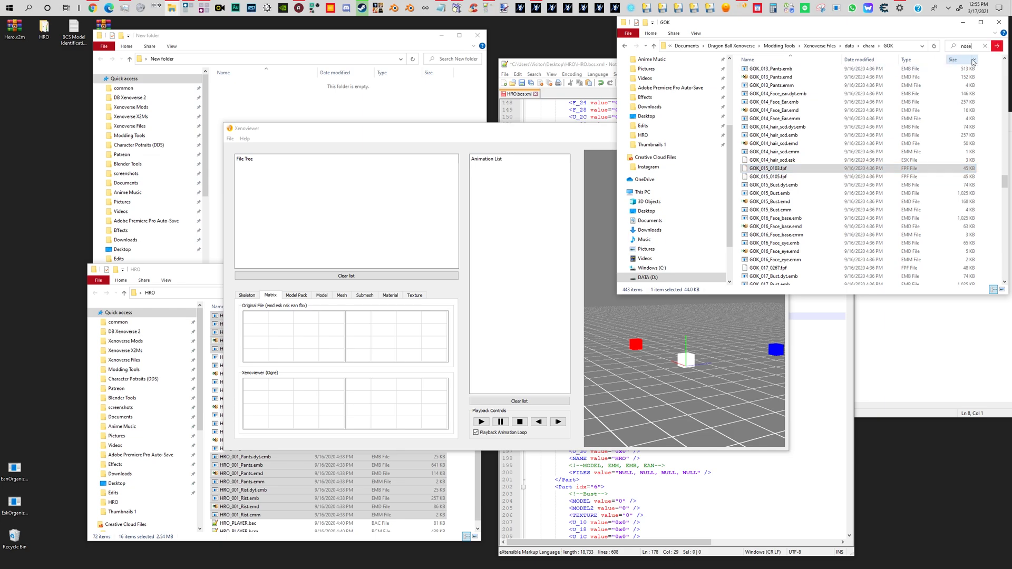
pyautogui.click(998, 46)
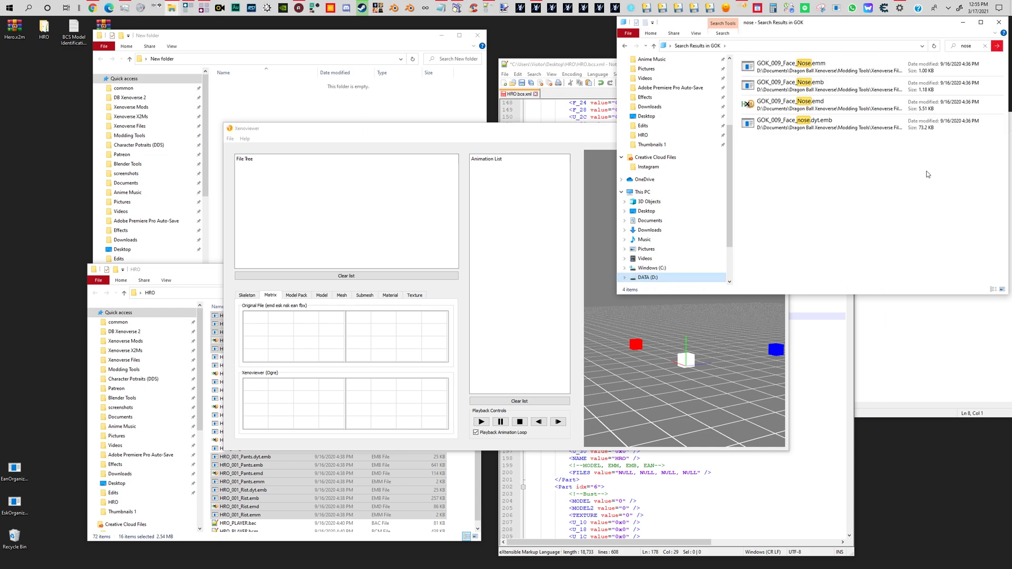
pyautogui.moveTo(875, 156); pyautogui.dragTo(778, 57)
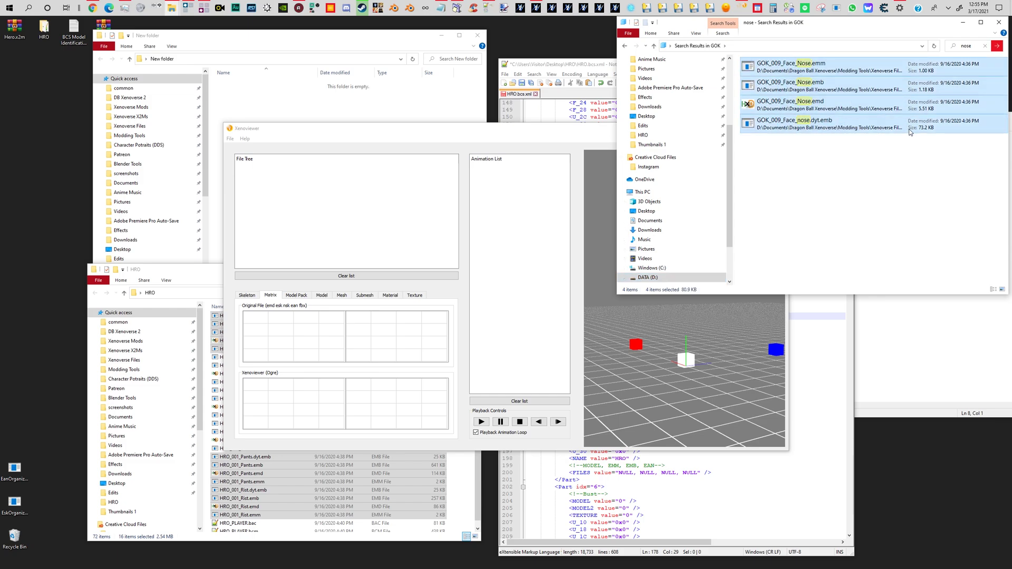
pyautogui.click(344, 120)
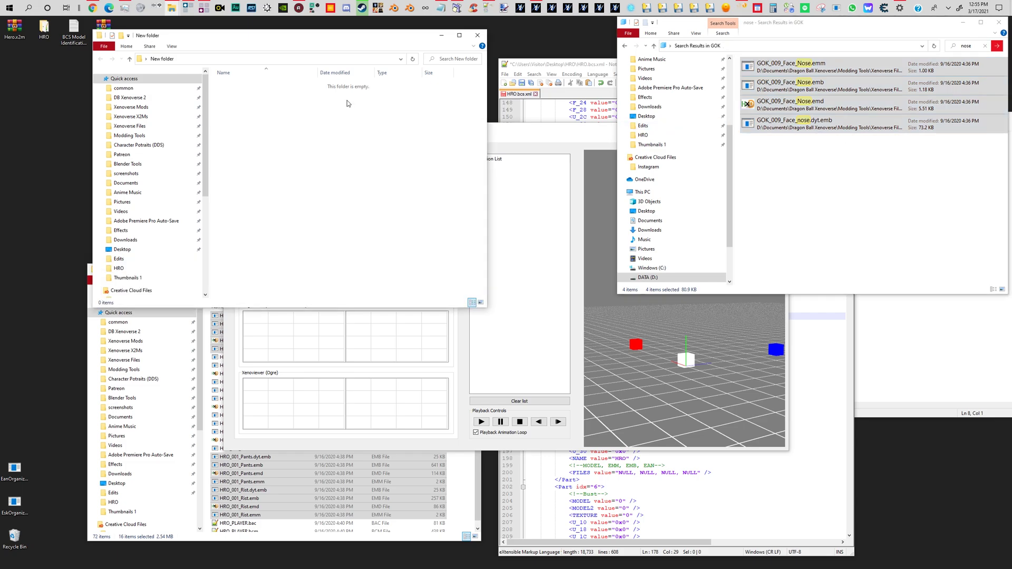
pyautogui.hotkey('ctrl', 'v')
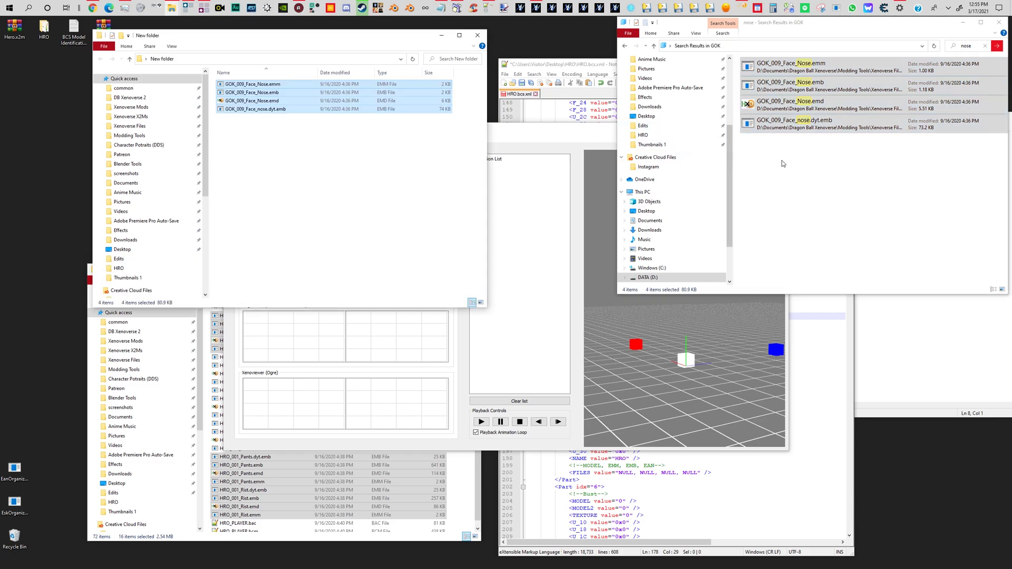
# Leave the search results, clear ReNamer's file list and load the GOK_009_Face_Nose files from New folder into it.
pyautogui.click(814, 165)
pyautogui.hotkey('alt', 'Left')
pyautogui.click(233, 222)
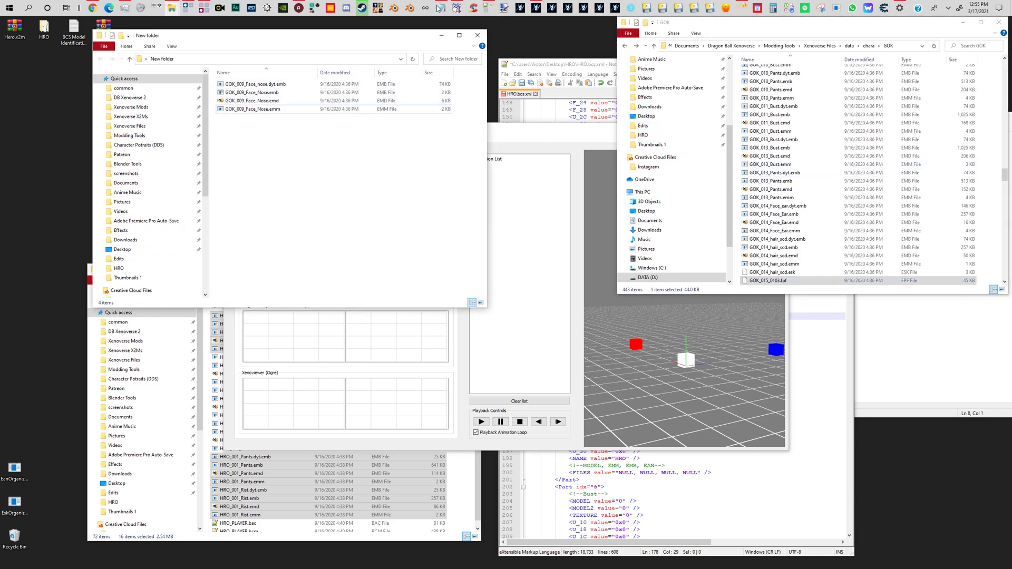
pyautogui.click(456, 7)
pyautogui.rightClick(605, 269)
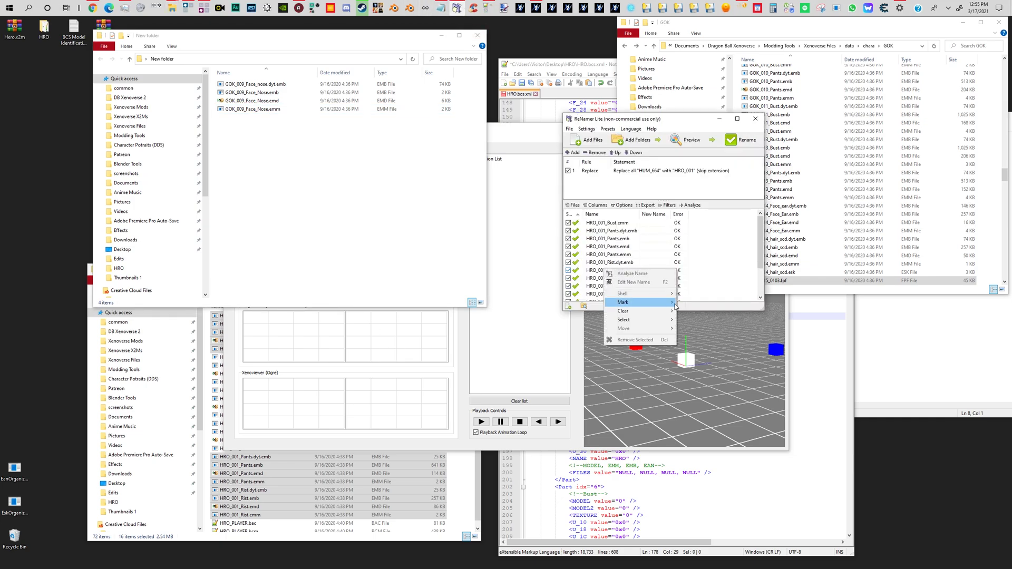
pyautogui.click(696, 311)
pyautogui.moveTo(303, 136); pyautogui.dragTo(665, 238)
# Set the Replace rule to find GOK_009 instead, save it, and rename the listed Face_Nose files to HRO_001.
pyautogui.click(235, 110)
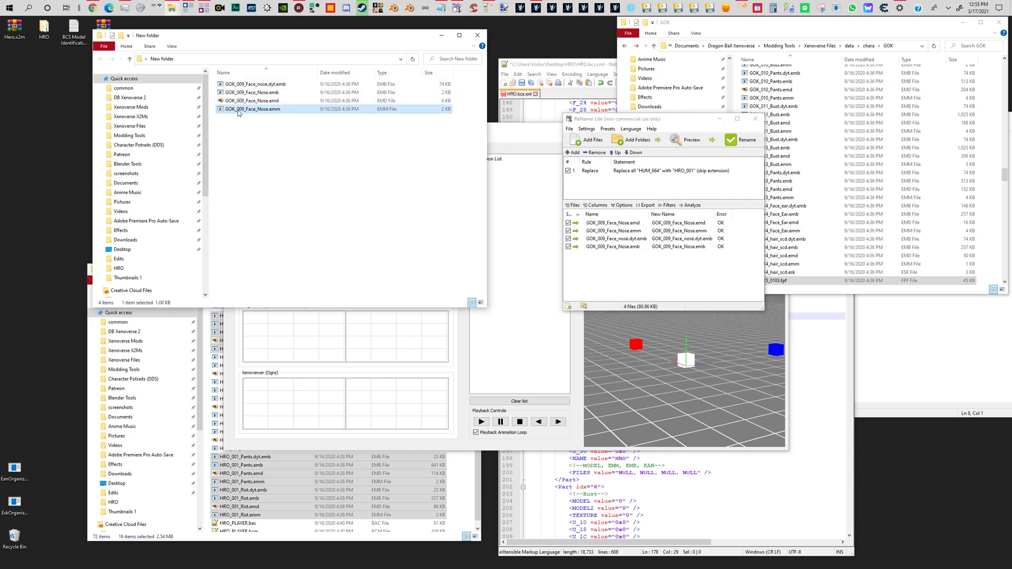
pyautogui.click(240, 111)
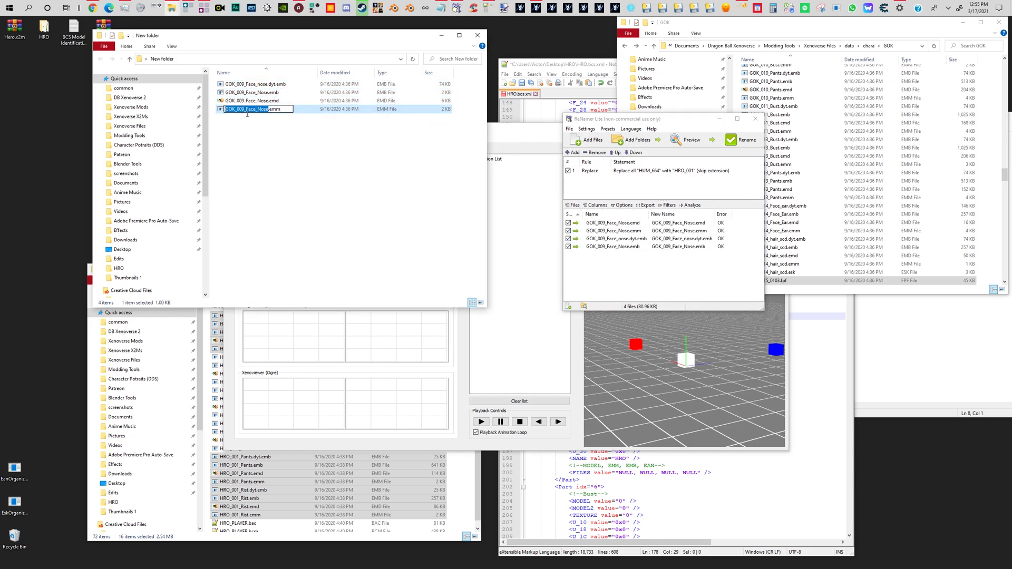
pyautogui.doubleClick(244, 109)
pyautogui.hotkey('ctrl', 'c')
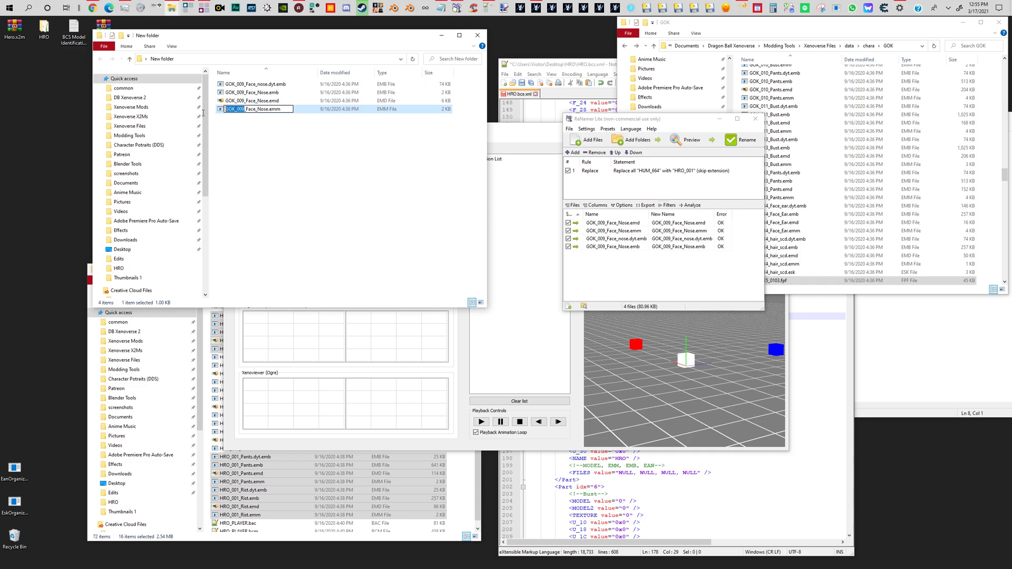
pyautogui.doubleClick(663, 170)
pyautogui.hotkey('ctrl', 'v')
pyautogui.click(656, 270)
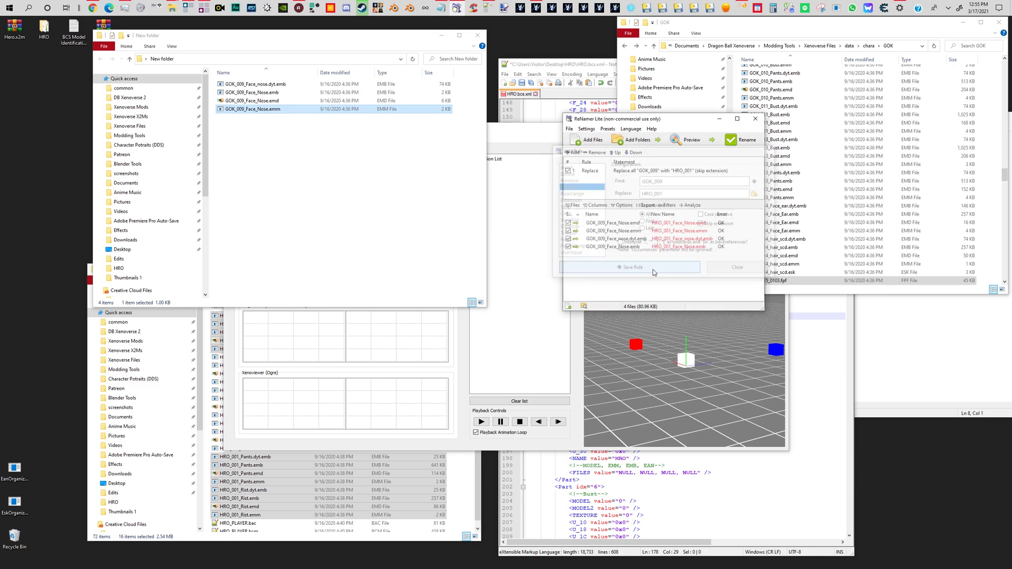
pyautogui.click(740, 139)
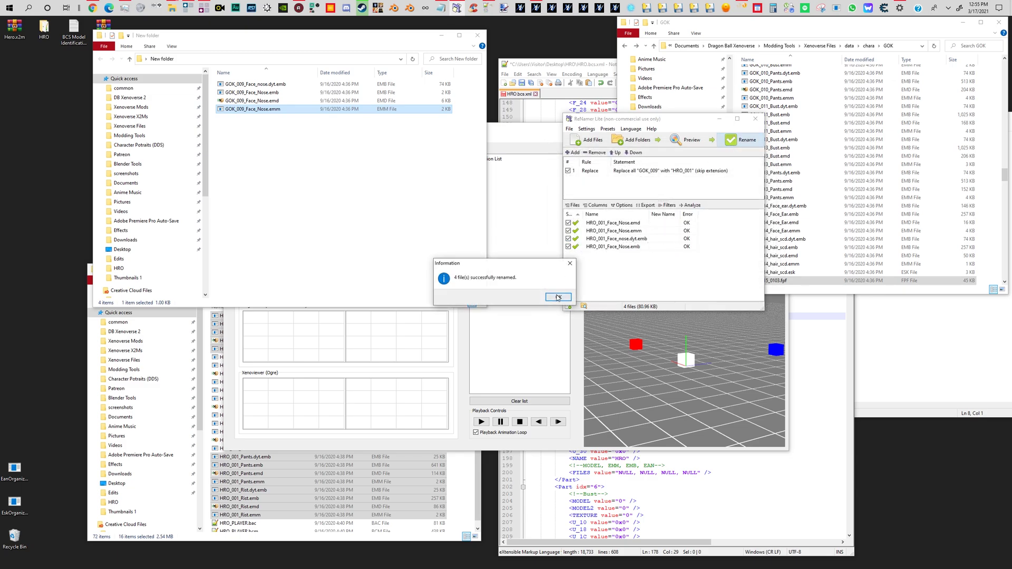
# Move the renamed HRO_001 Face_Nose files into the HRO folder and preview HRO_001_Face_Nose.emd in Xenoviewer, closing the viewer when done.
pyautogui.click(559, 298)
pyautogui.moveTo(392, 229); pyautogui.dragTo(471, 457)
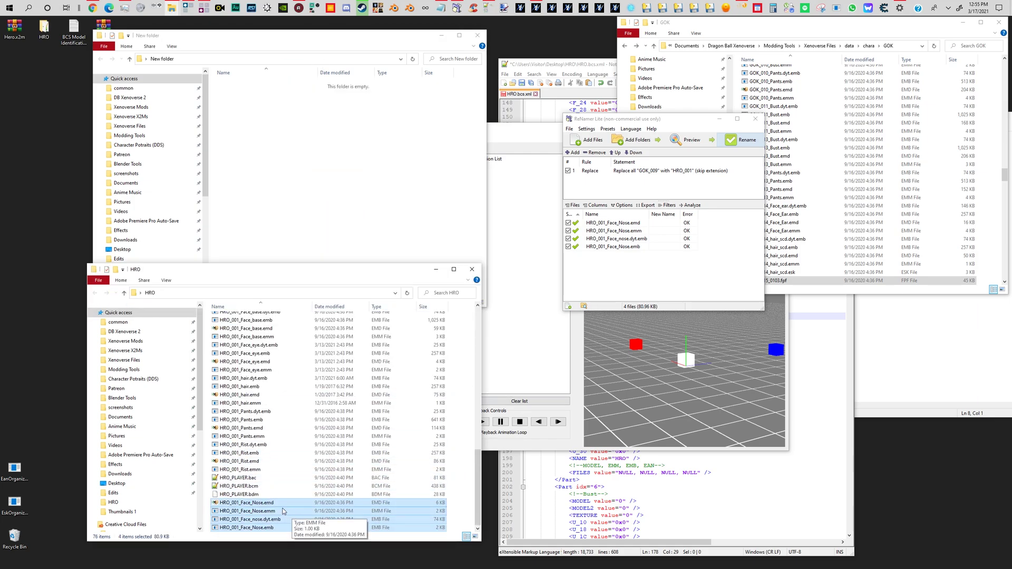
pyautogui.click(280, 506)
pyautogui.moveTo(268, 504); pyautogui.dragTo(319, 196)
pyautogui.moveTo(685, 237); pyautogui.dragTo(739, 139)
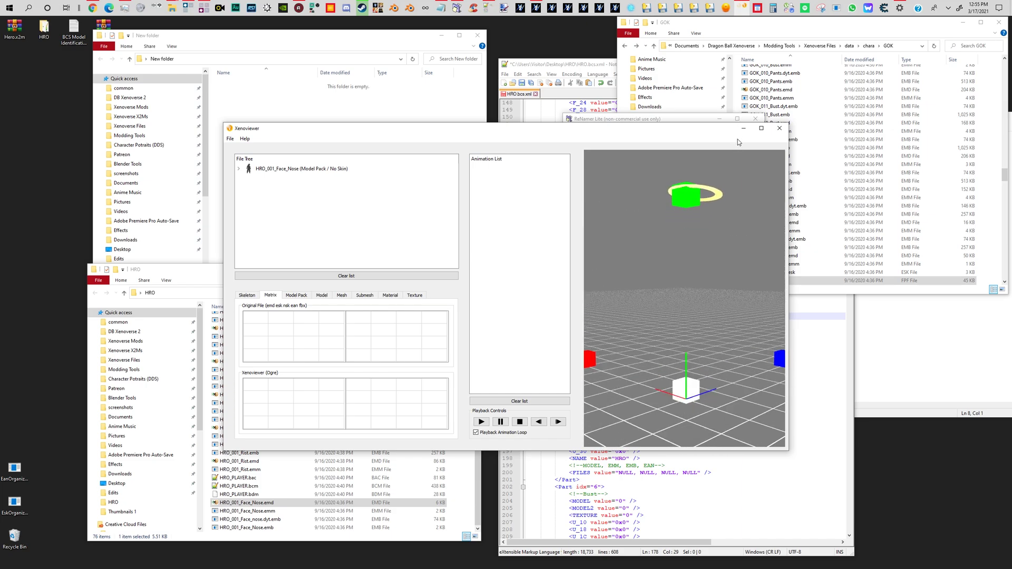
pyautogui.click(777, 129)
pyautogui.scroll(10, 369, 368)
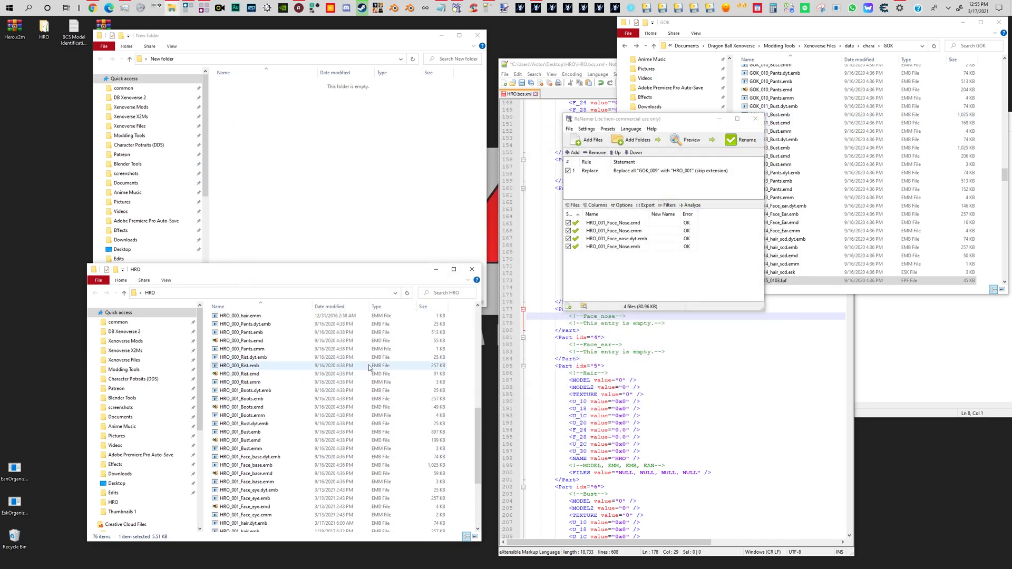
# In HRO.bcs.xml, replace PartSet 1's empty Face_nose entry with a copy of the Face_eye part's contents.
pyautogui.click(601, 403)
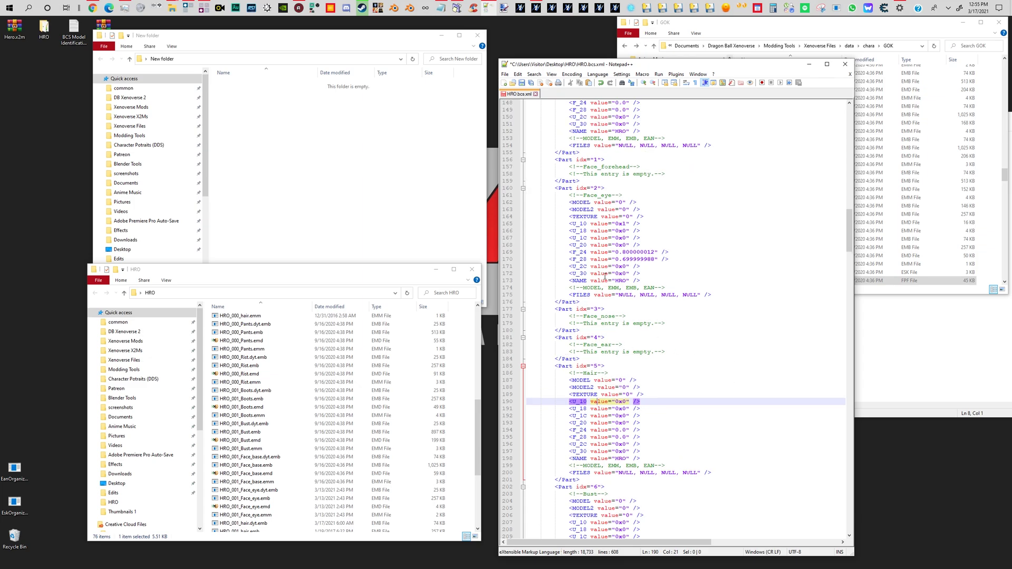
pyautogui.moveTo(584, 305); pyautogui.dragTo(510, 209)
pyautogui.hotkey('ctrl', 'c')
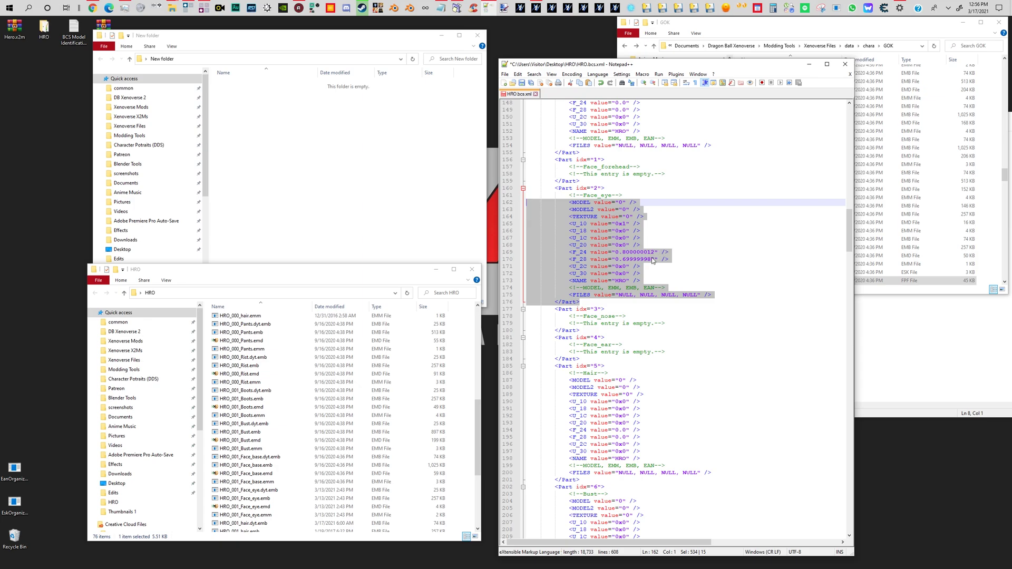
pyautogui.scroll(-2, 653, 297)
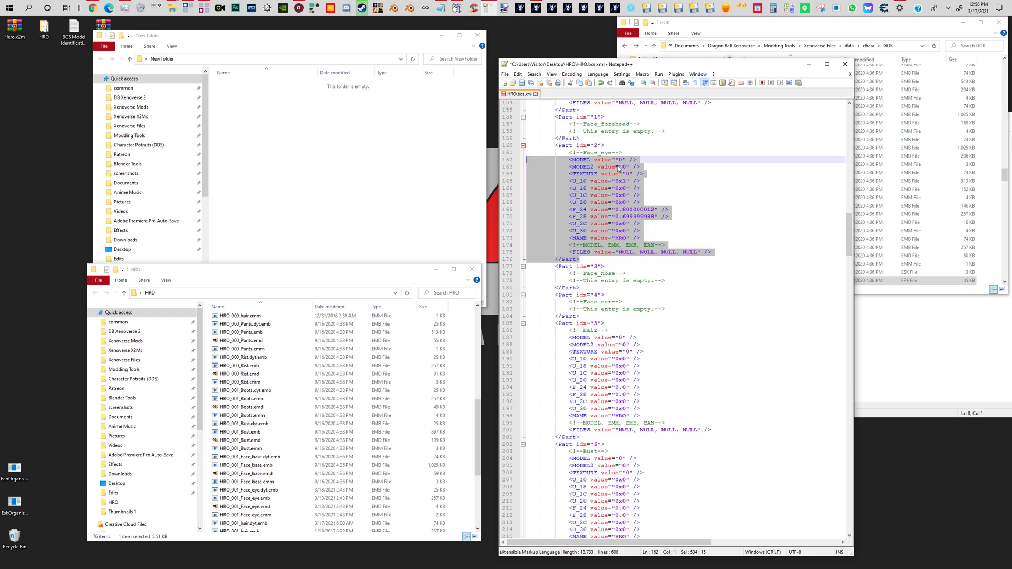
pyautogui.scroll(-3, 621, 166)
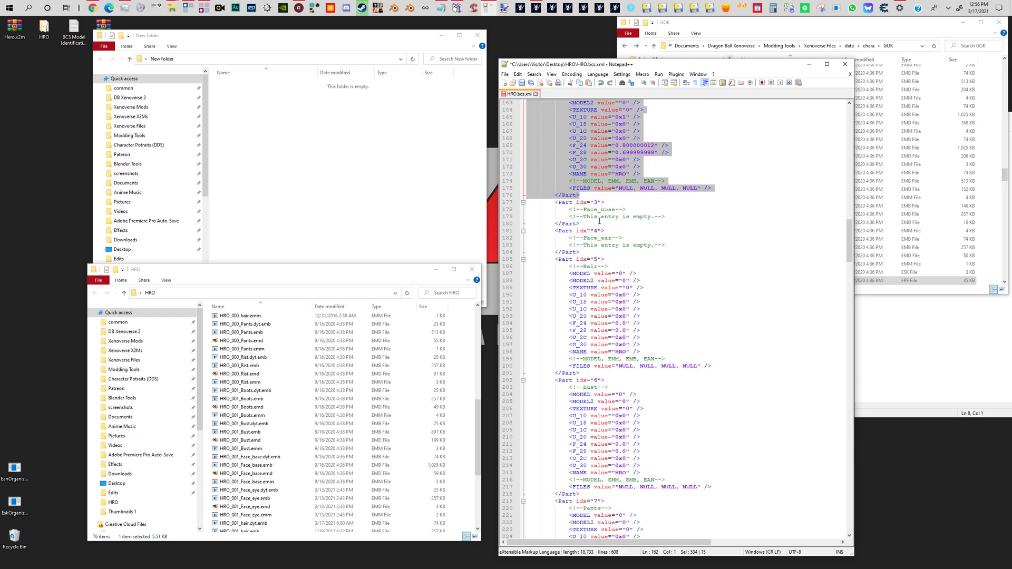
pyautogui.moveTo(586, 225); pyautogui.dragTo(523, 219)
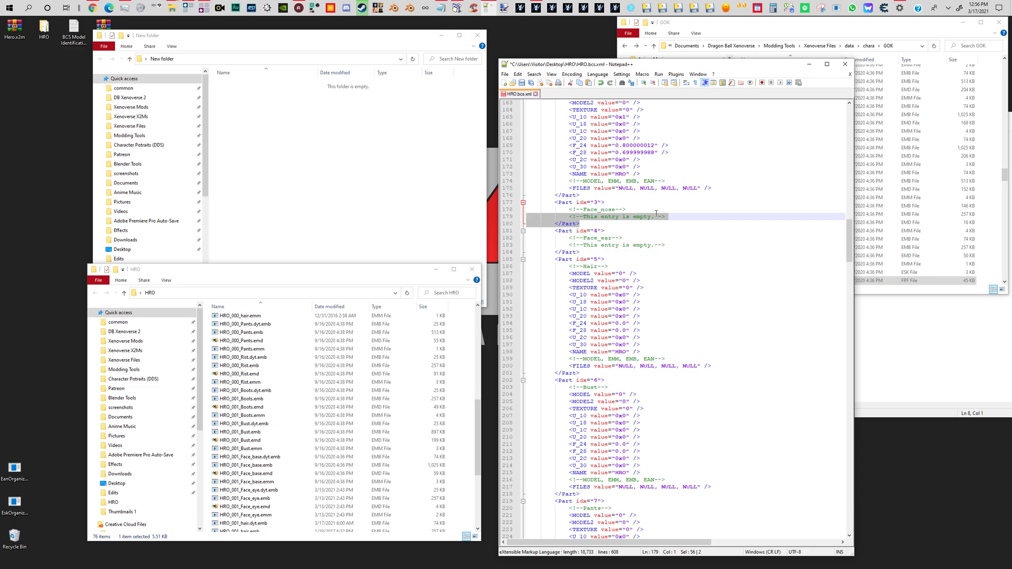
pyautogui.hotkey('ctrl', 'v')
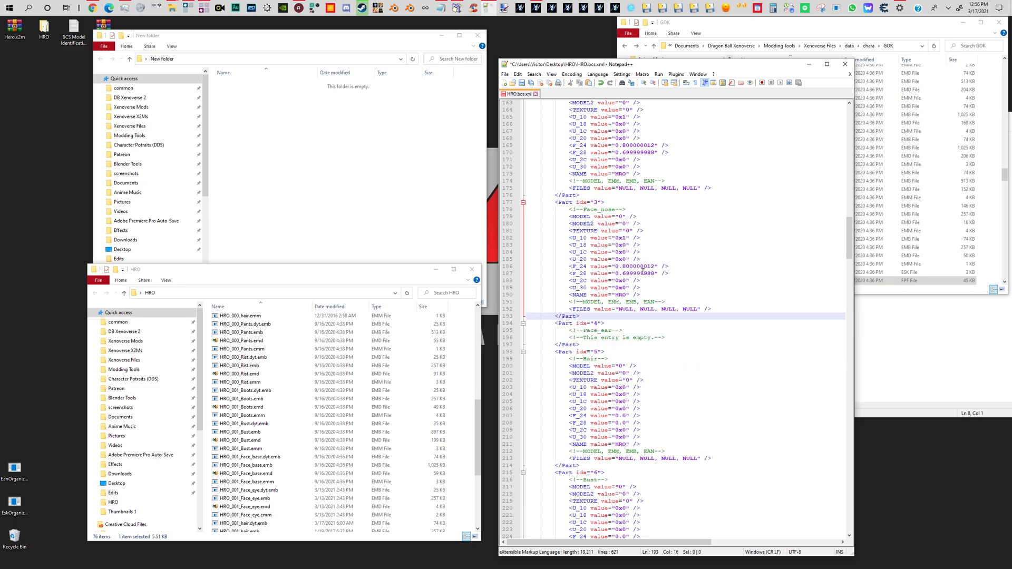
# Set MODEL and MODEL2 to 1 for the Face_base part of PartSet 1.
pyautogui.scroll(11, 643, 272)
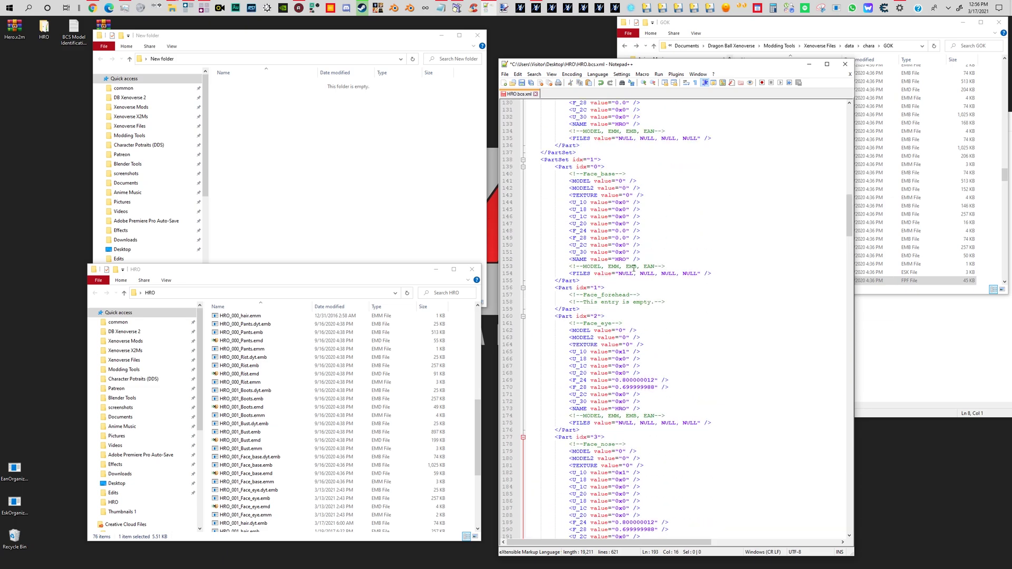
pyautogui.scroll(1, 632, 261)
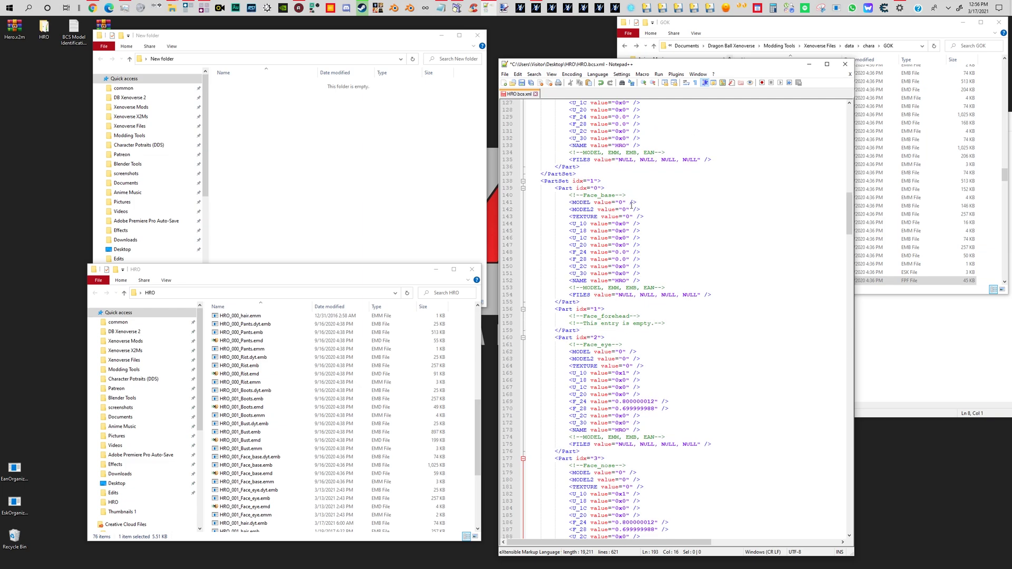
pyautogui.scroll(-4, 384, 418)
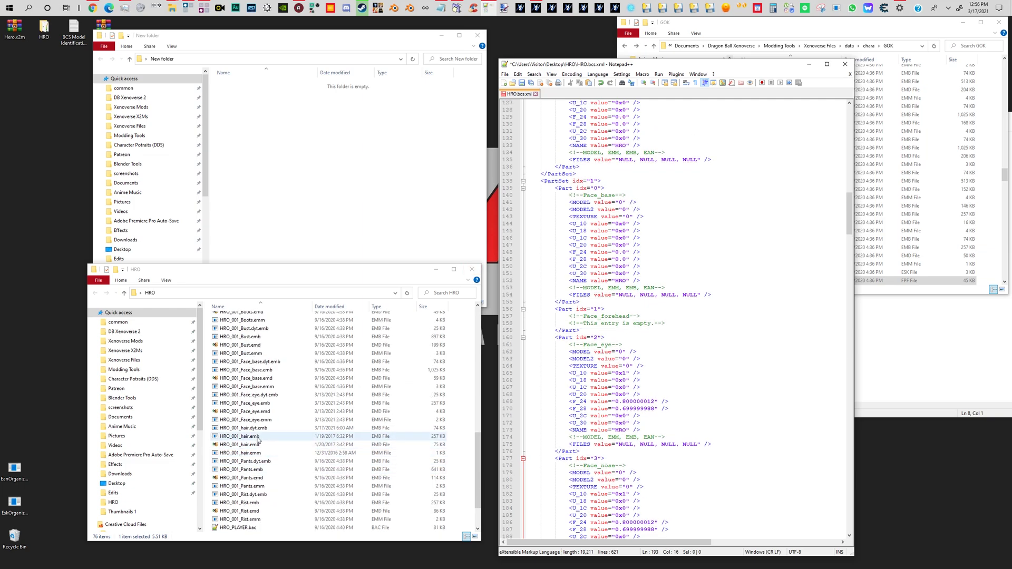
pyautogui.doubleClick(622, 203)
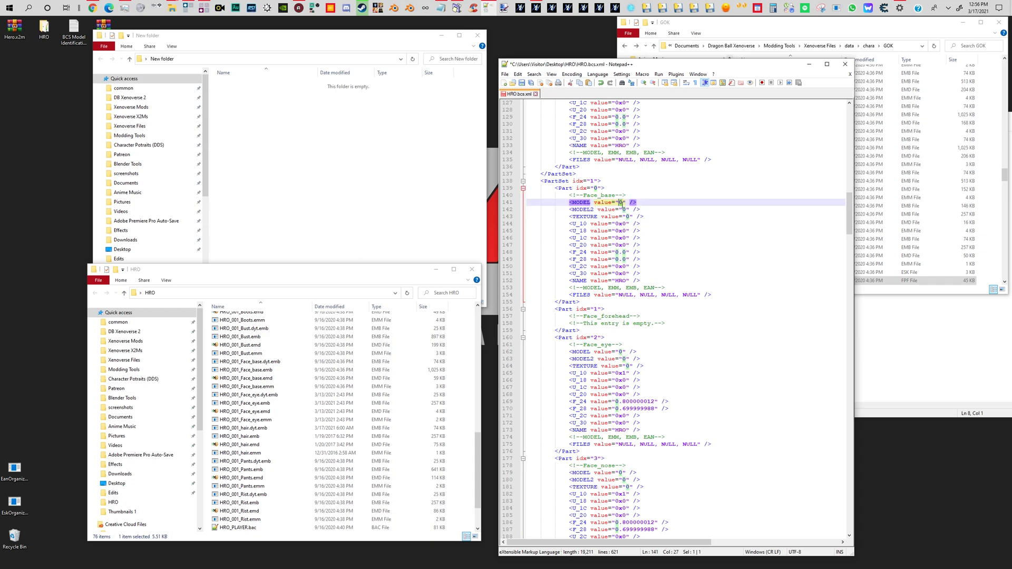
pyautogui.write('1')
pyautogui.doubleClick(626, 210)
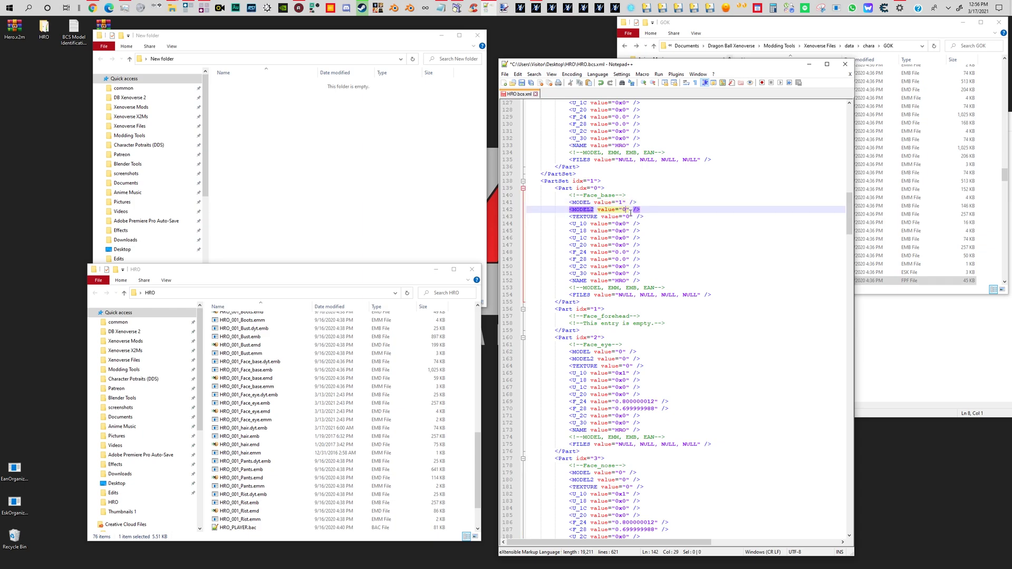
pyautogui.write('1')
# Set MODEL and MODEL2 to 1 for the Face_eye part of PartSet 1.
pyautogui.scroll(-1, 635, 290)
pyautogui.scroll(-1, 634, 291)
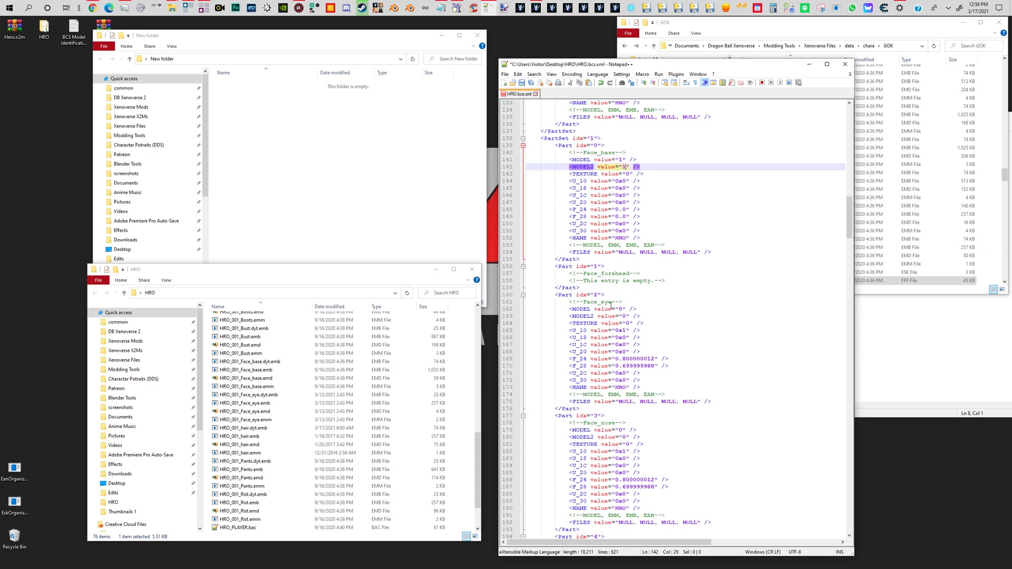
pyautogui.scroll(-1, 451, 352)
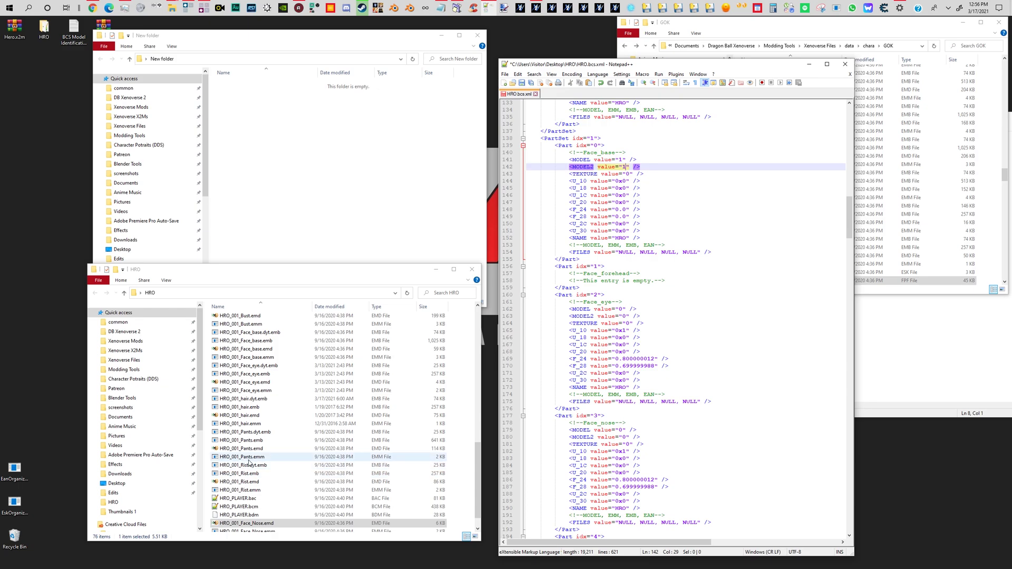
pyautogui.doubleClick(622, 310)
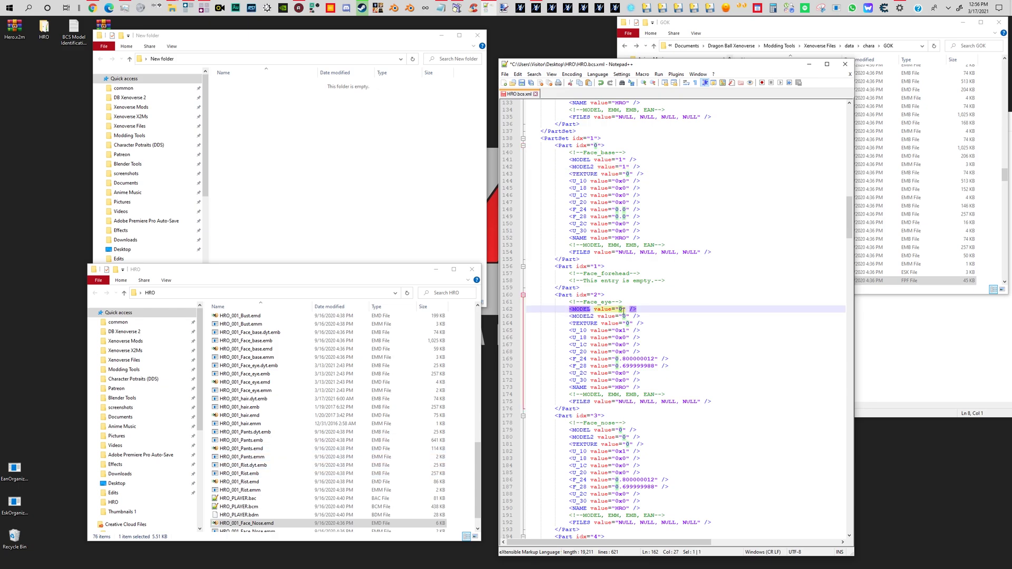
pyautogui.write('13')
pyautogui.write('0')
pyautogui.doubleClick(622, 309)
pyautogui.write('1')
pyautogui.press('Down')
pyautogui.hotkey('shift', 'Right')
pyautogui.write('1')
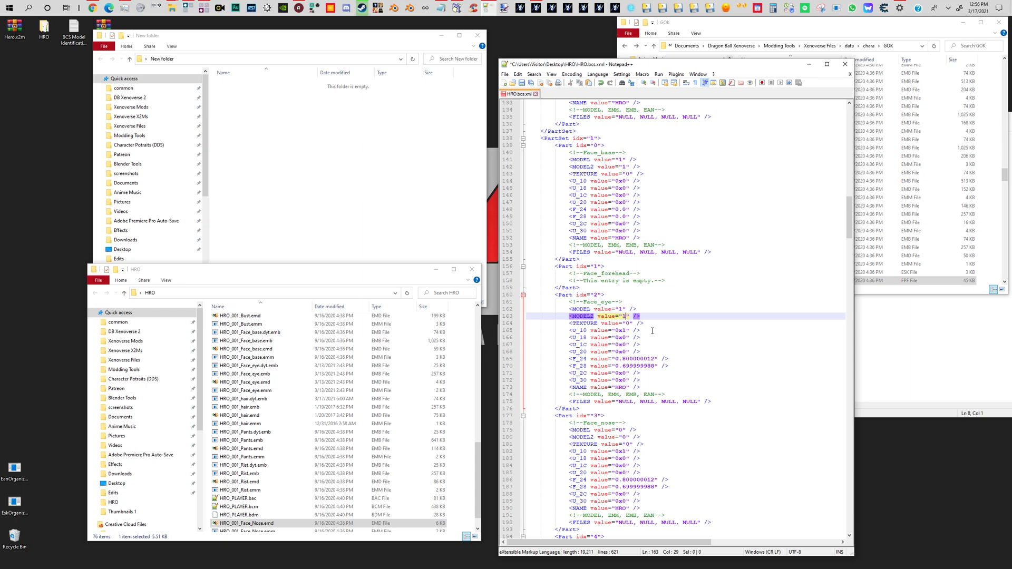
# Set MODEL and MODEL2 to 1 for the Face_nose part of PartSet 1.
pyautogui.scroll(-7, 656, 364)
pyautogui.doubleClick(624, 281)
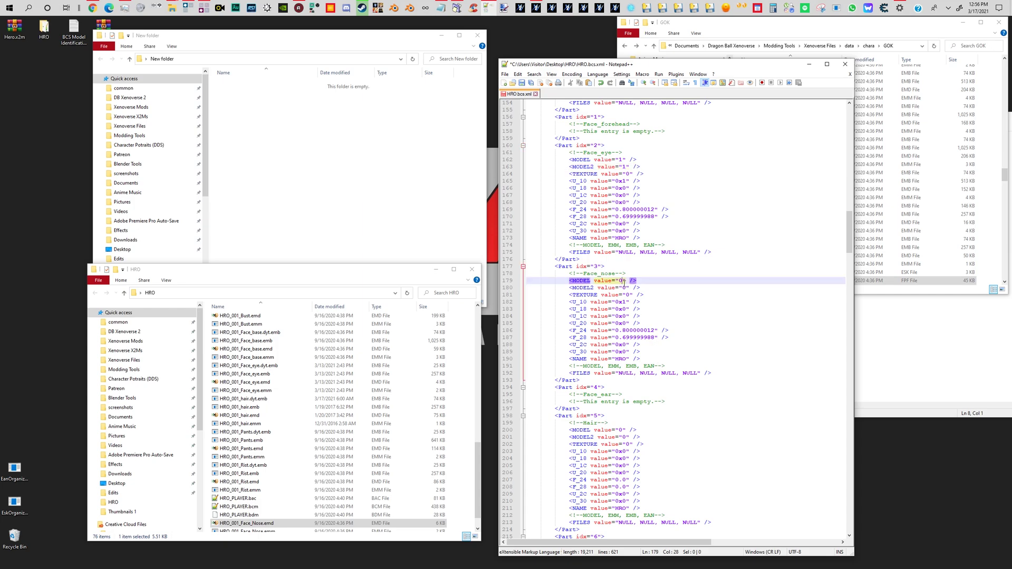
pyautogui.write('1')
pyautogui.press('Down')
pyautogui.hotkey('shift', 'Right')
pyautogui.write('1')
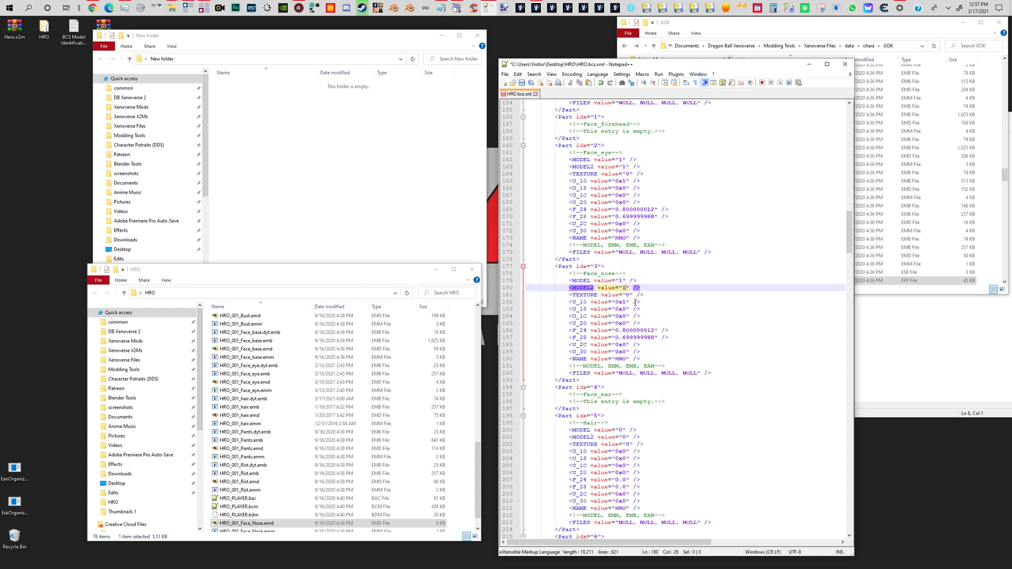
# Set MODEL and MODEL2 to 1 for the Hair part of PartSet 1.
pyautogui.scroll(-2, 648, 338)
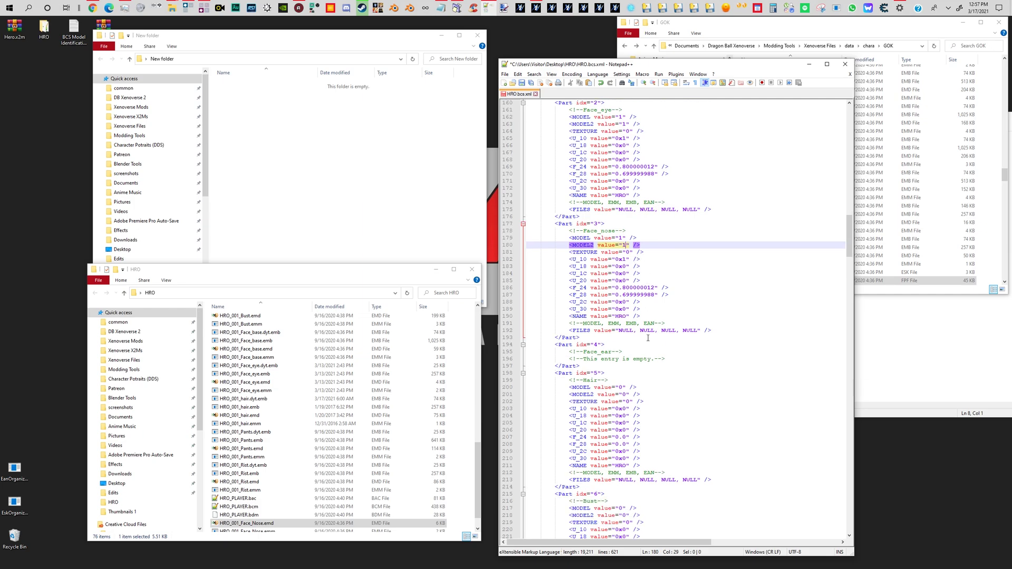
pyautogui.doubleClick(622, 387)
pyautogui.write('1')
pyautogui.doubleClick(624, 395)
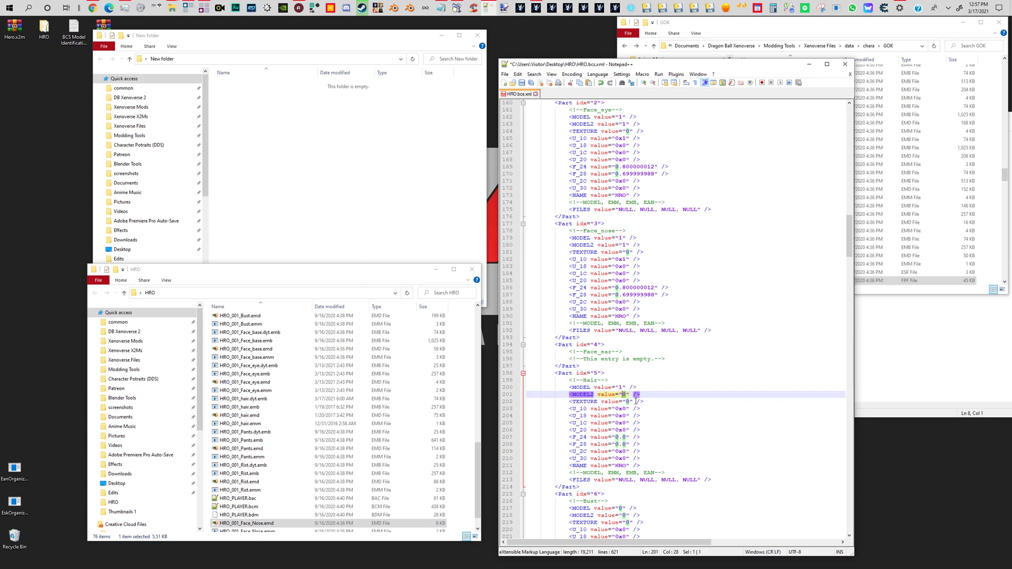
pyautogui.write('1')
# Set MODEL and MODEL2 to 1 for the Bust part of PartSet 1.
pyautogui.scroll(-3, 644, 411)
pyautogui.scroll(-4, 643, 419)
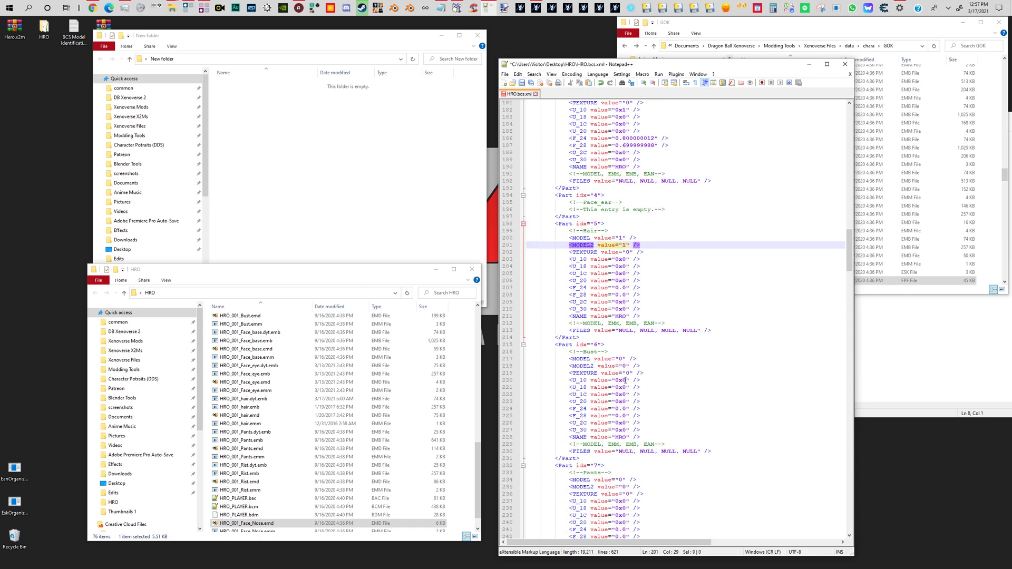
pyautogui.doubleClick(624, 360)
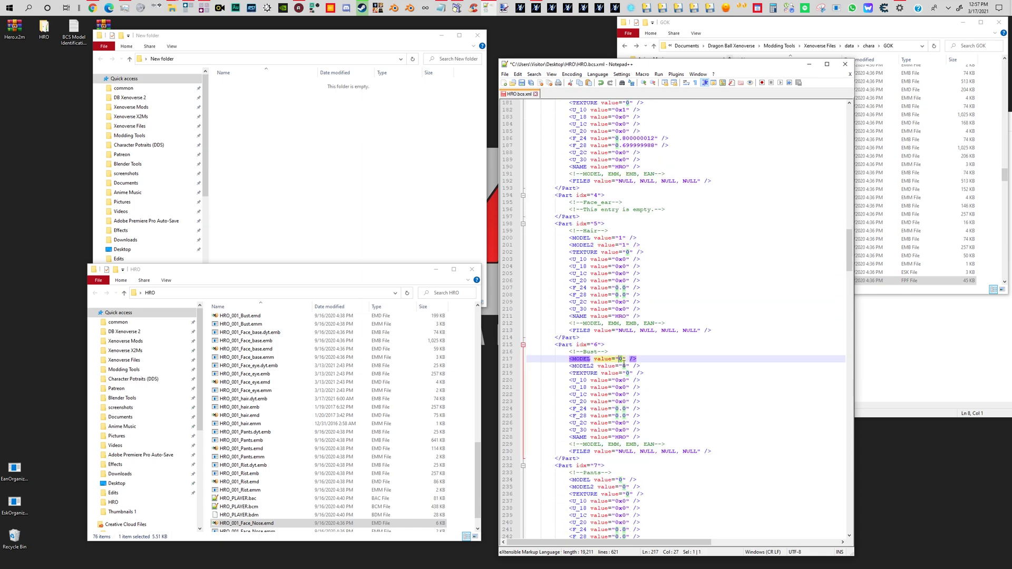
pyautogui.write('1')
pyautogui.doubleClick(624, 366)
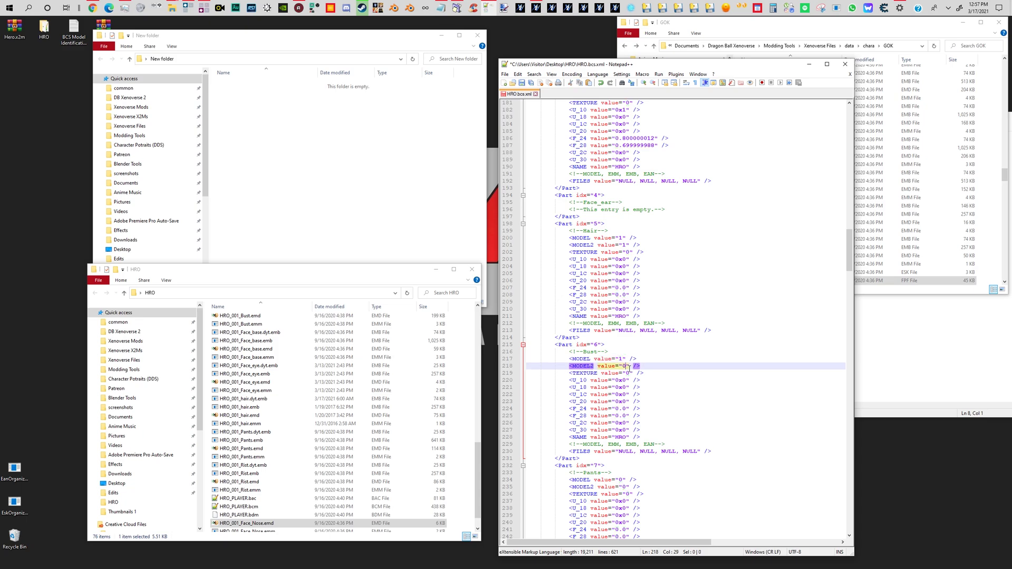
pyautogui.write('1')
# Set MODEL and MODEL2 to 1 for the Pants part of PartSet 1.
pyautogui.scroll(-4, 636, 438)
pyautogui.doubleClick(625, 395)
pyautogui.write('1')
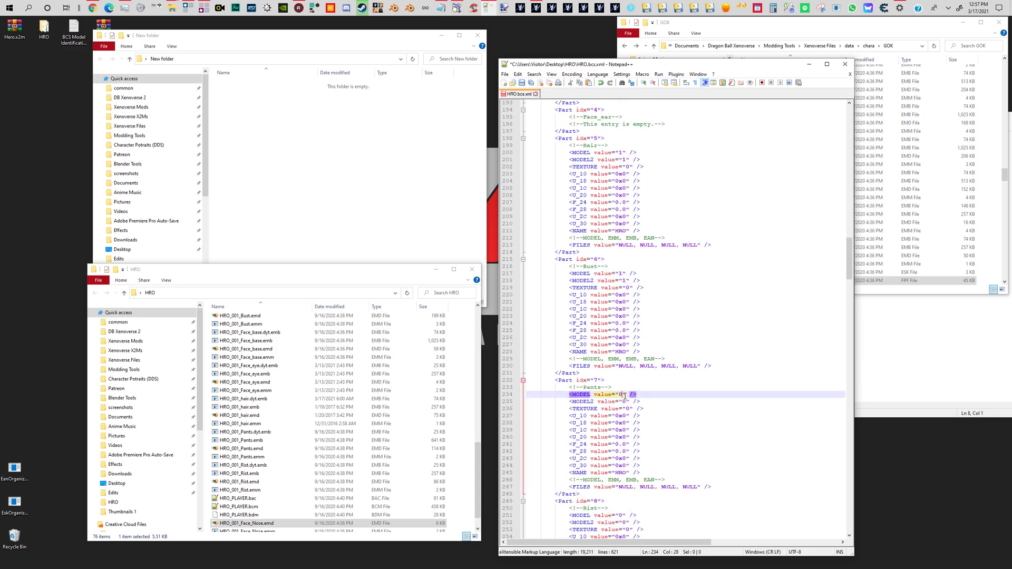
pyautogui.doubleClick(625, 402)
pyautogui.write('1')
# Set MODEL and MODEL2 to 1 for the Rist part of PartSet 1.
pyautogui.scroll(-4, 638, 438)
pyautogui.scroll(-2, 642, 438)
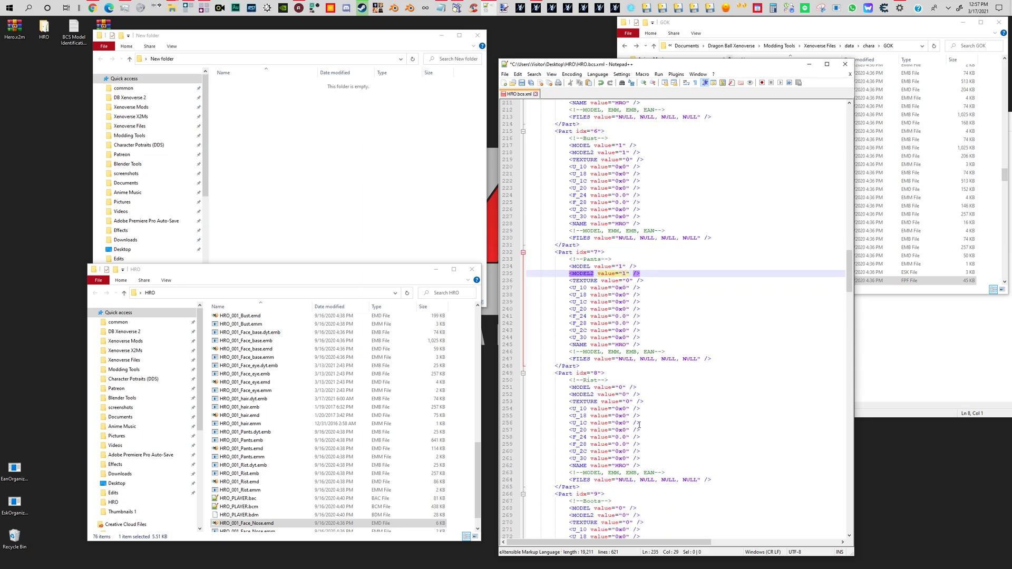
pyautogui.doubleClick(620, 388)
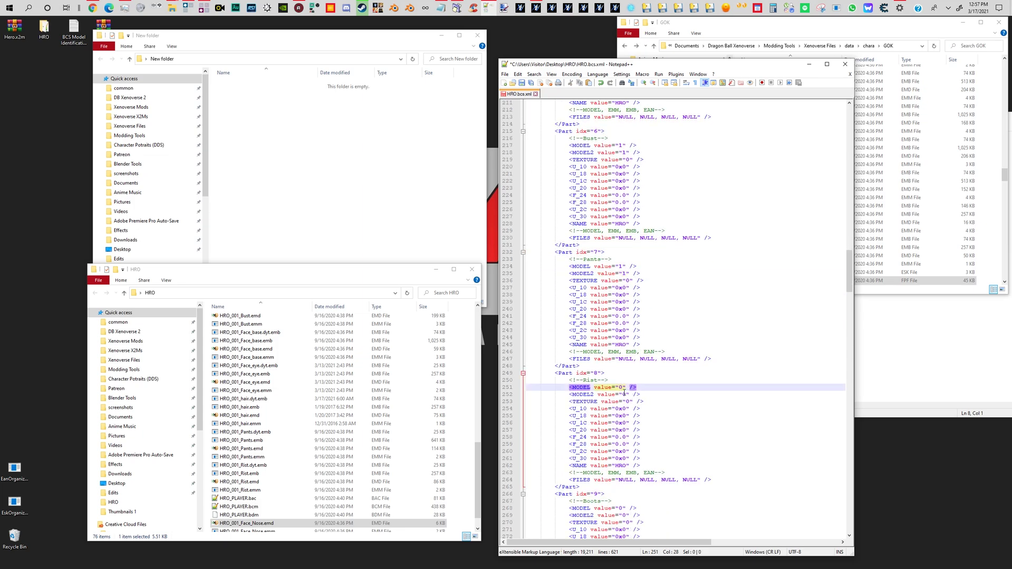
pyautogui.write('1')
pyautogui.doubleClick(625, 395)
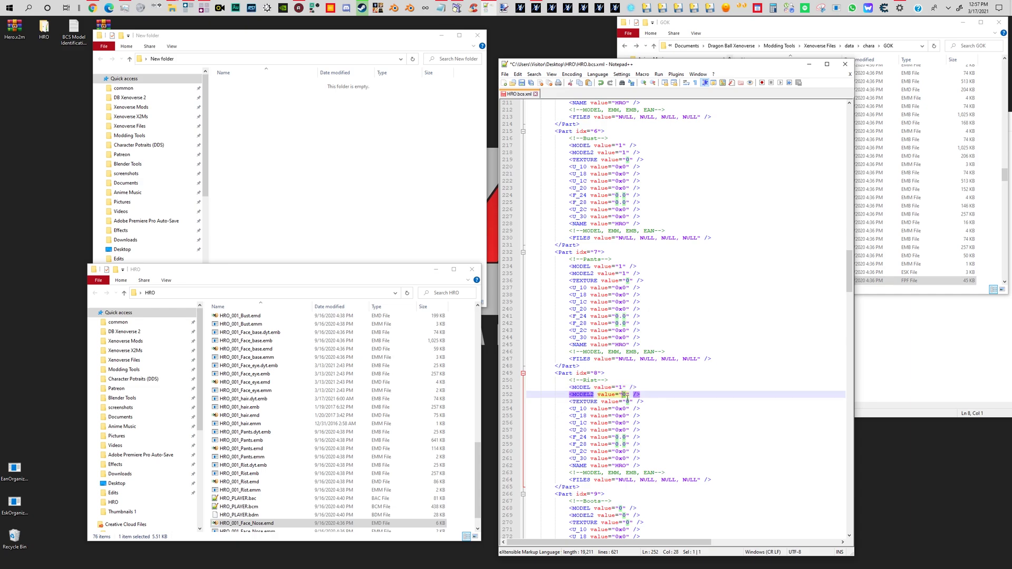
pyautogui.write('1')
# Set MODEL and MODEL2 to 1 for the Boots part of PartSet 1.
pyautogui.scroll(-1, 636, 444)
pyautogui.scroll(-6, 630, 454)
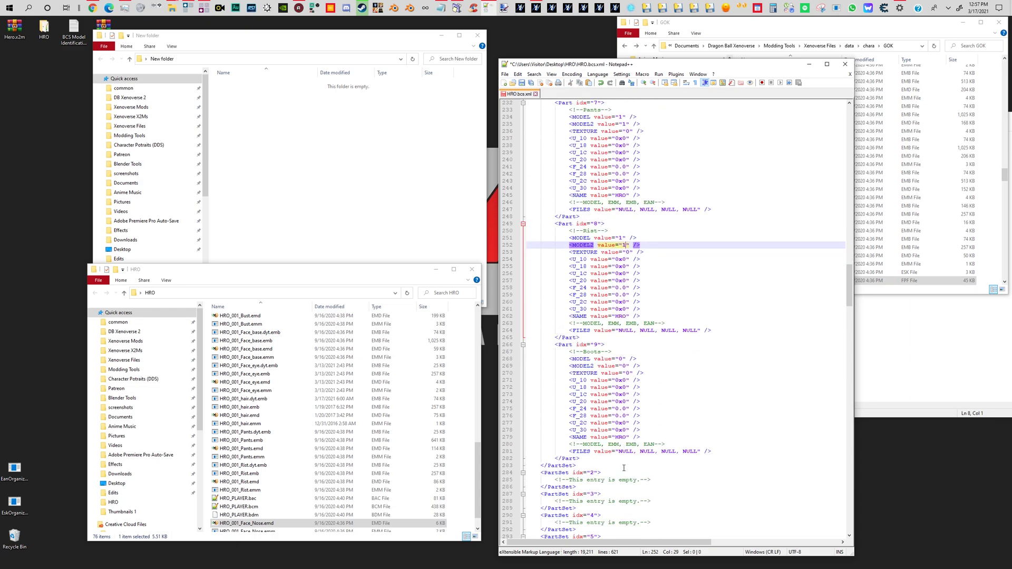
pyautogui.doubleClick(623, 360)
pyautogui.write('1')
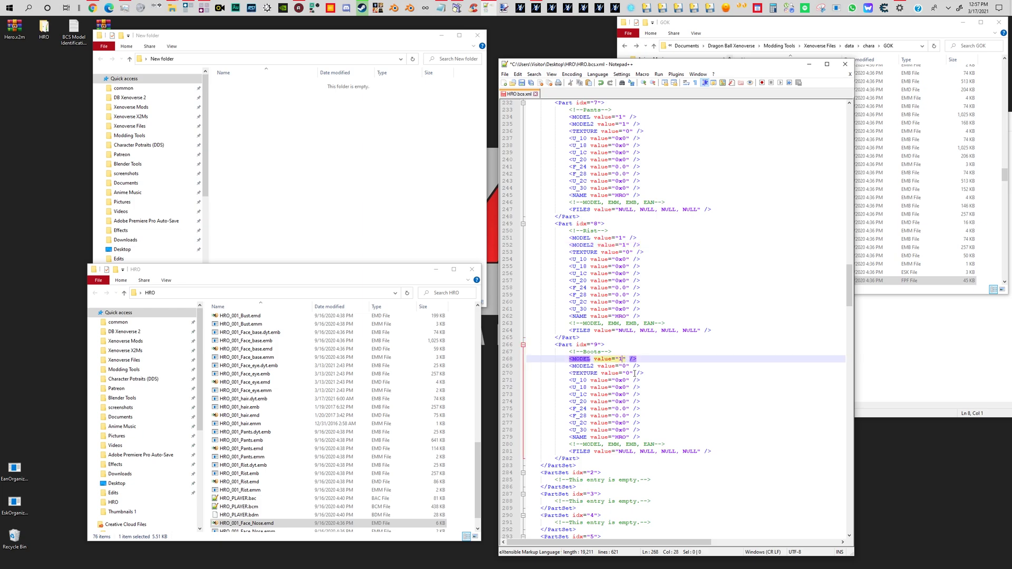
pyautogui.press('Down')
pyautogui.press('Delete')
pyautogui.write('1')
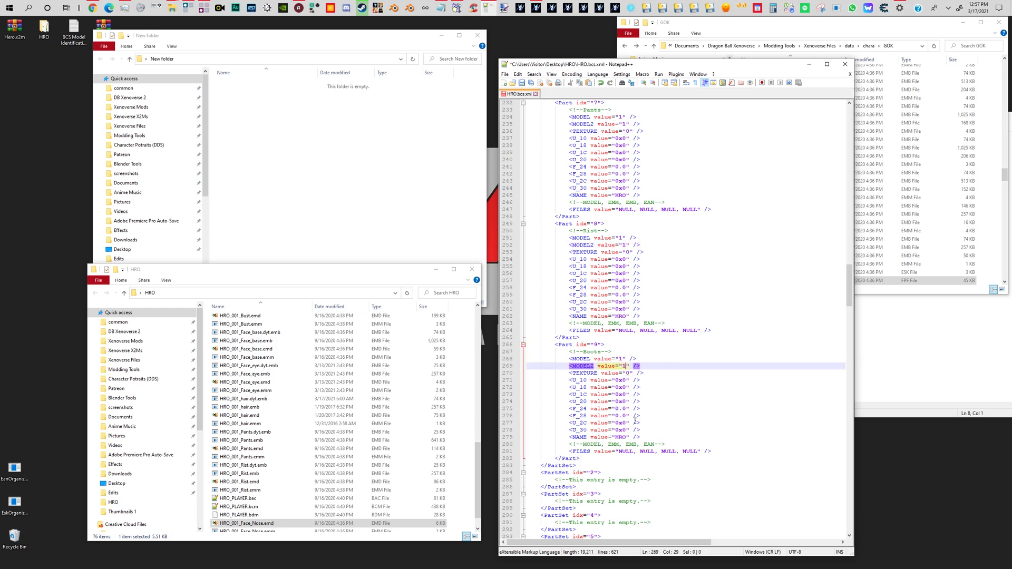
# Save HRO.bcs.xml, close the file and its editor, and go back to the beginning of the HRO folder's file list.
pyautogui.click(522, 83)
pyautogui.click(535, 94)
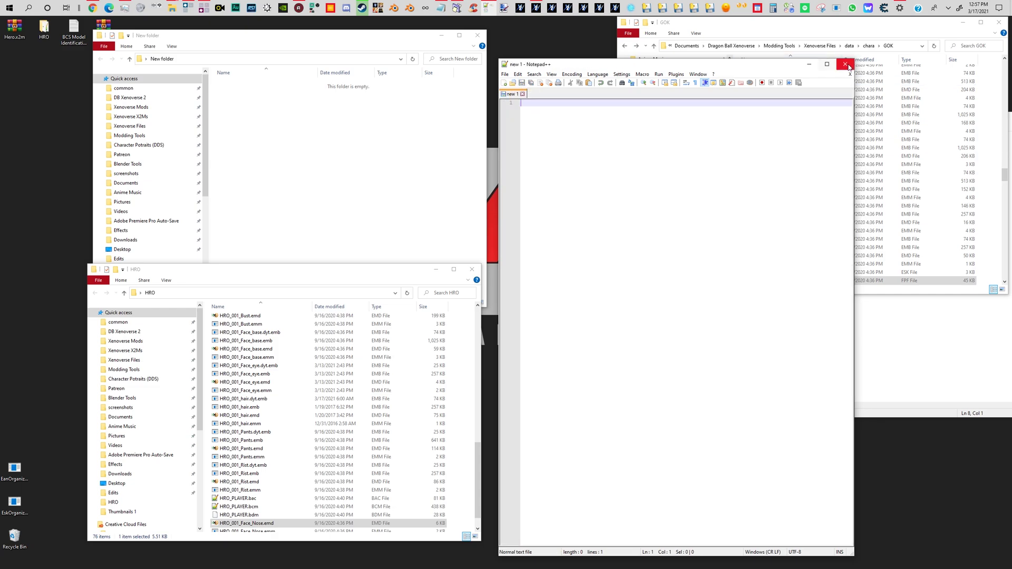
pyautogui.click(845, 64)
pyautogui.scroll(5, 259, 333)
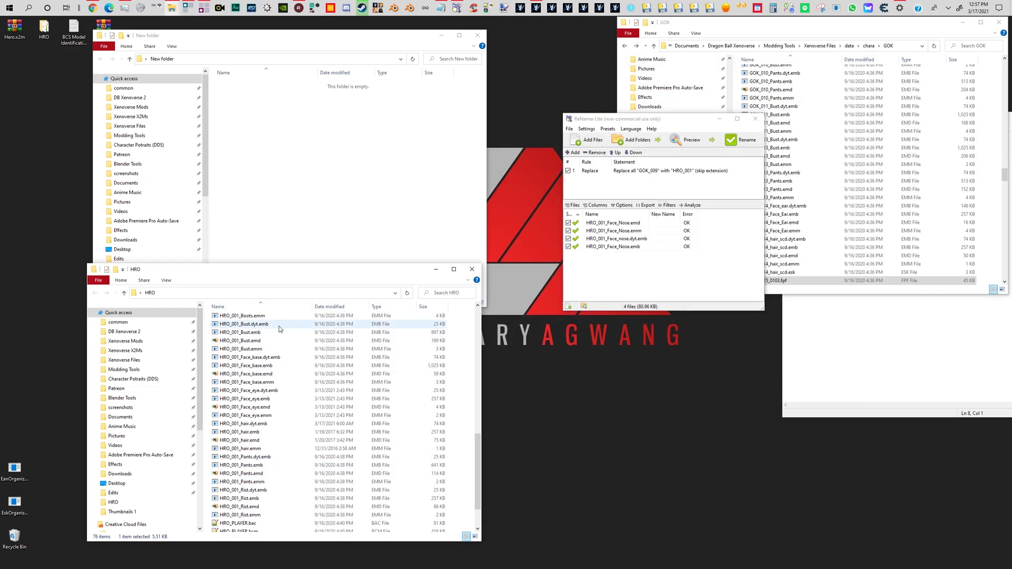
pyautogui.click(152, 292)
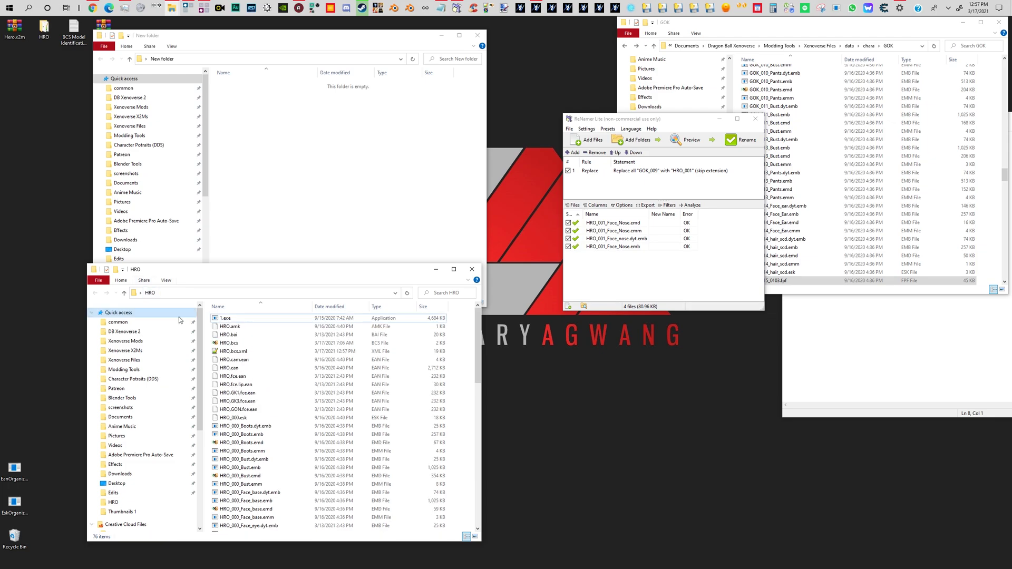
# Convert HRO.bcs.xml back into HRO.bcs with 1.exe in the HRO folder, and delete the XML file.
pyautogui.click(257, 355)
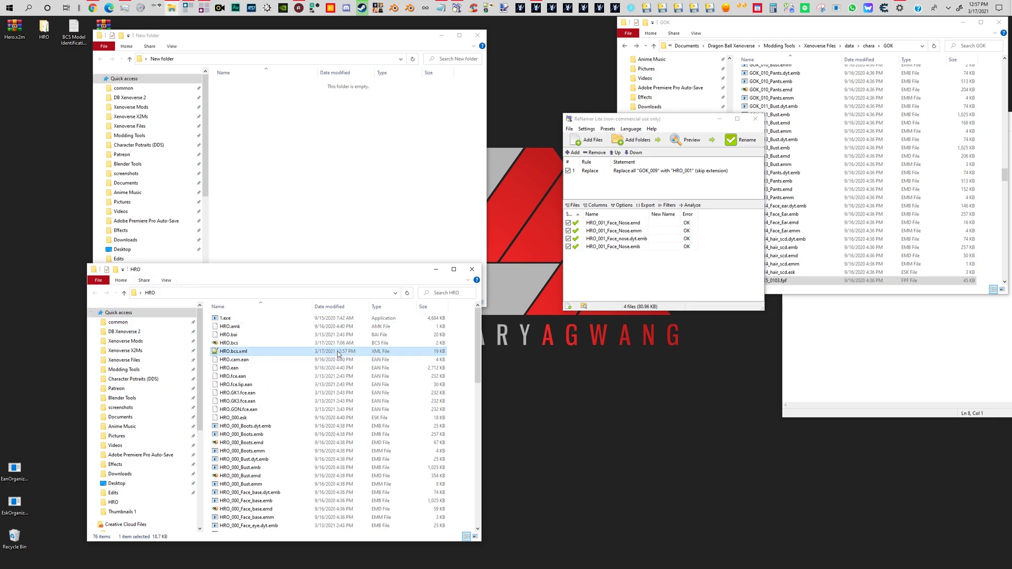
pyautogui.moveTo(350, 354); pyautogui.dragTo(244, 320)
pyautogui.click(347, 346)
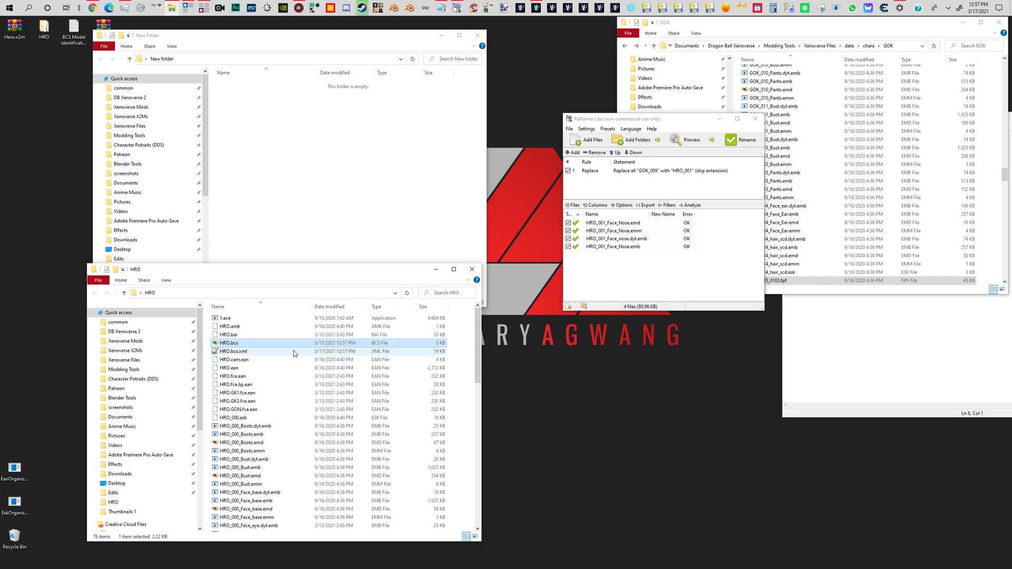
pyautogui.click(245, 354)
pyautogui.press('Delete')
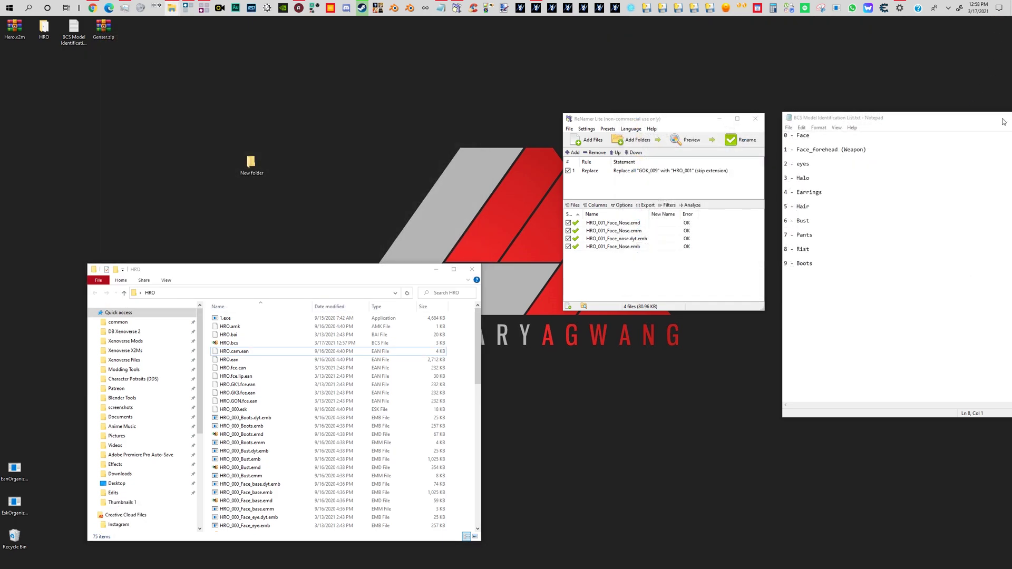
# Close the BCS model identification list and the renaming program, and delete New folder from the desktop.
pyautogui.moveTo(1005, 117); pyautogui.dragTo(807, 130)
pyautogui.click(919, 133)
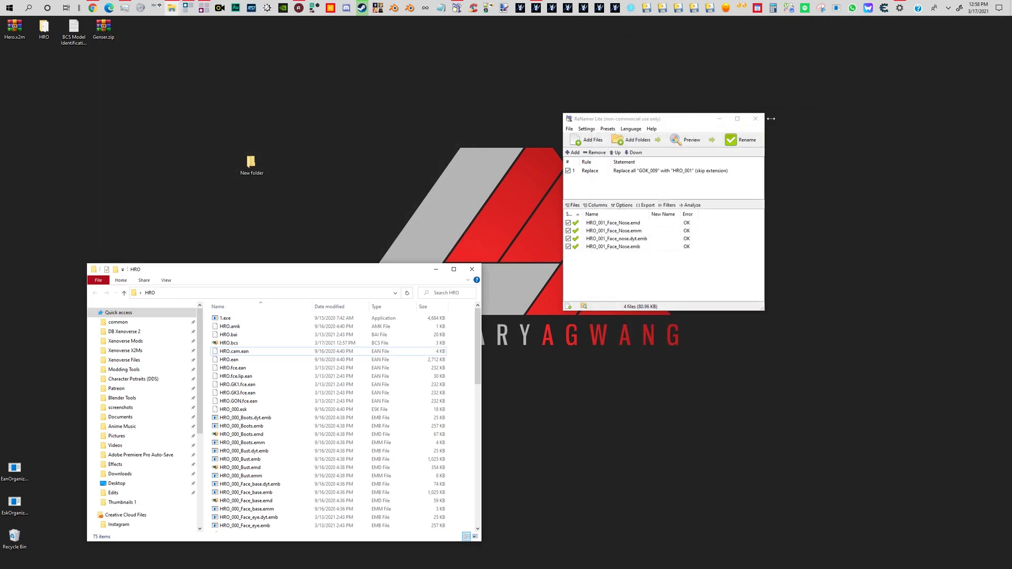
pyautogui.click(817, 117)
pyautogui.click(251, 163)
pyautogui.press('Delete')
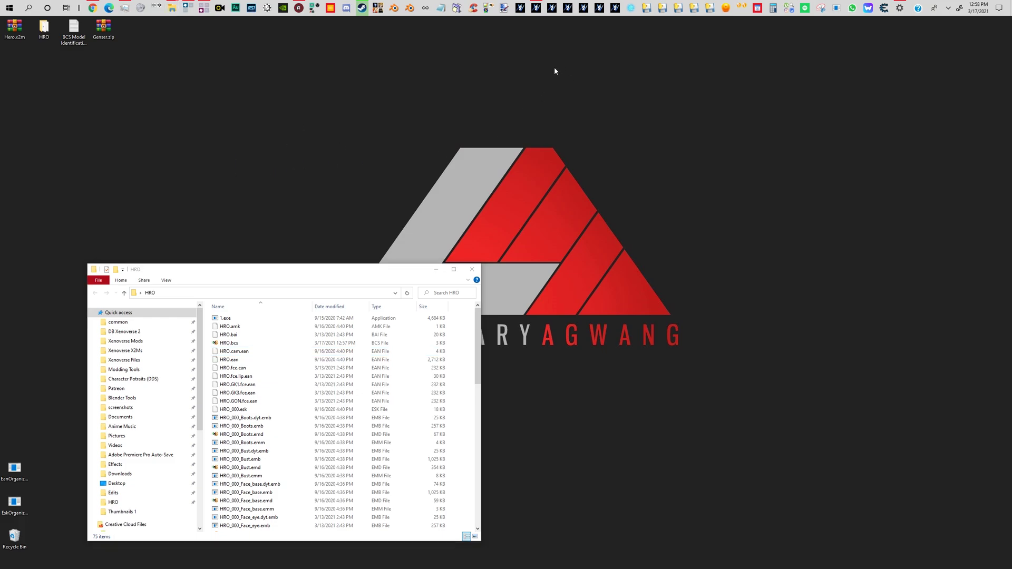
# Switch to XV2 Chara Creator and open the Hero.x2m mod from the desktop.
pyautogui.click(553, 9)
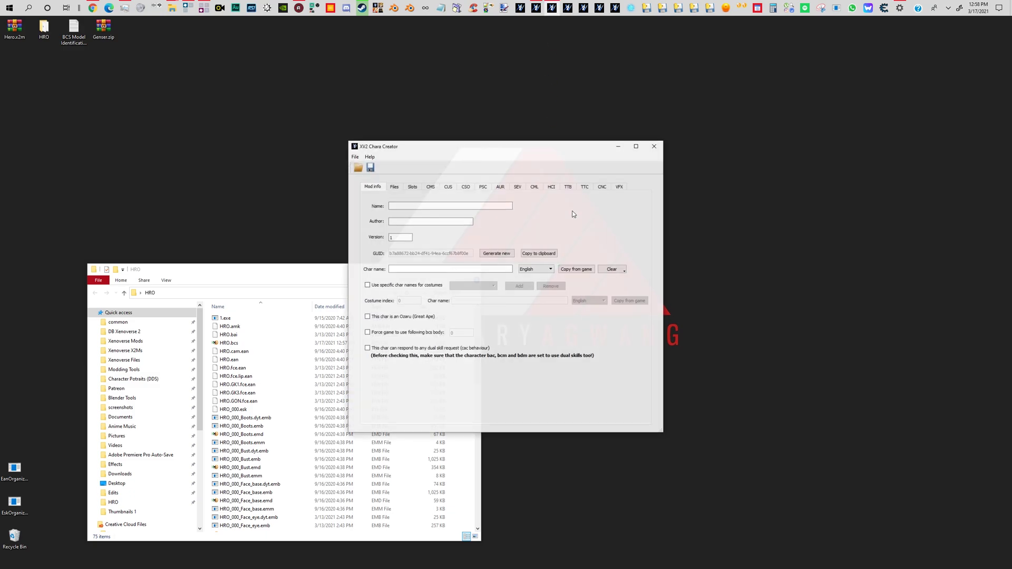
pyautogui.click(358, 169)
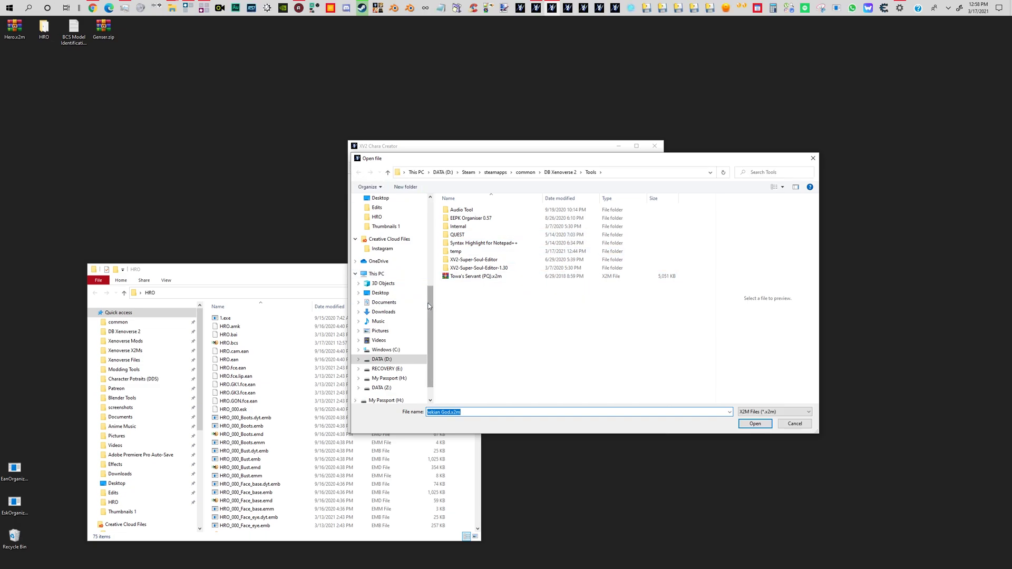
pyautogui.moveTo(431, 304); pyautogui.dragTo(435, 271)
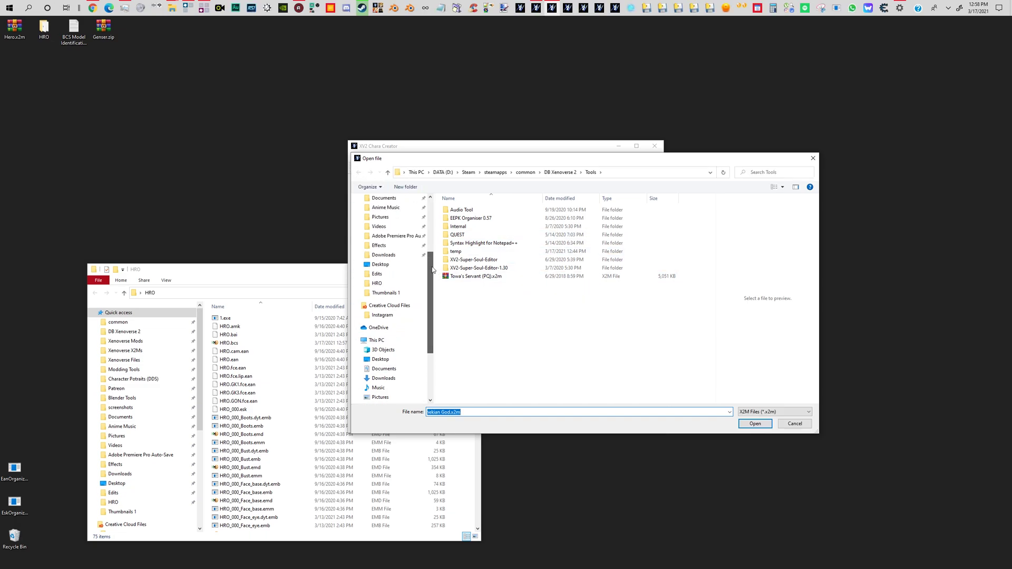
pyautogui.click(377, 283)
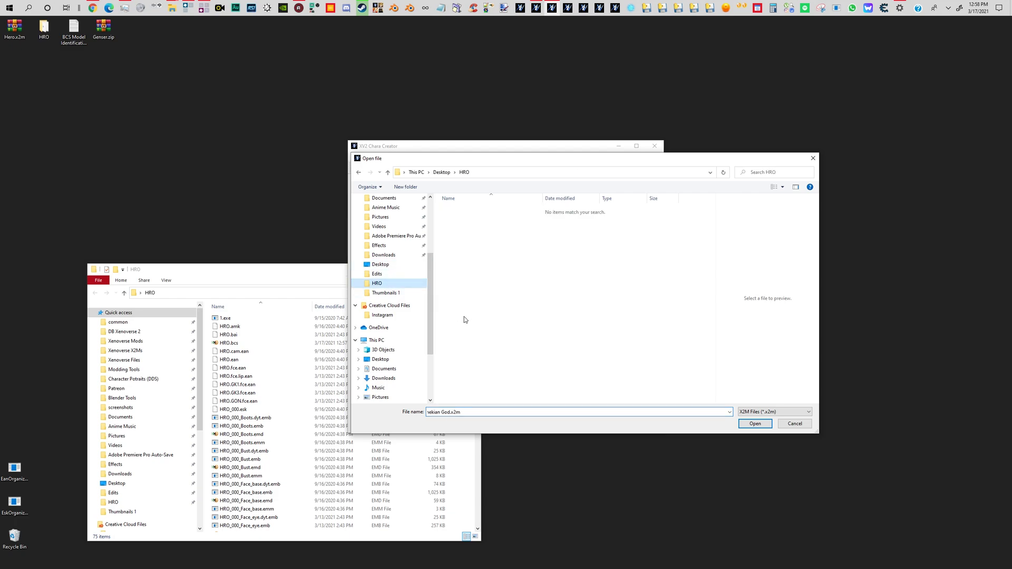
pyautogui.click(379, 362)
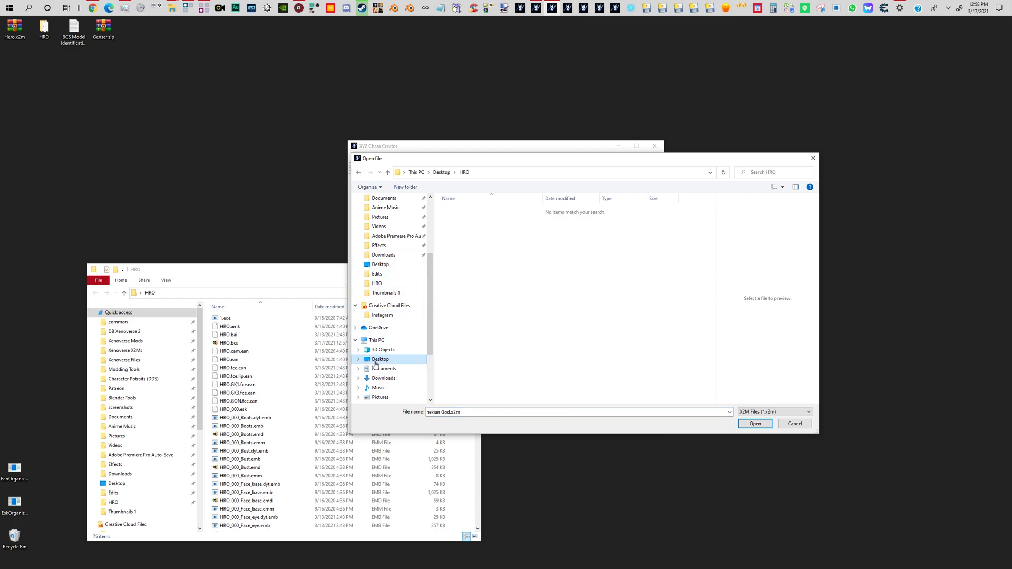
pyautogui.doubleClick(470, 220)
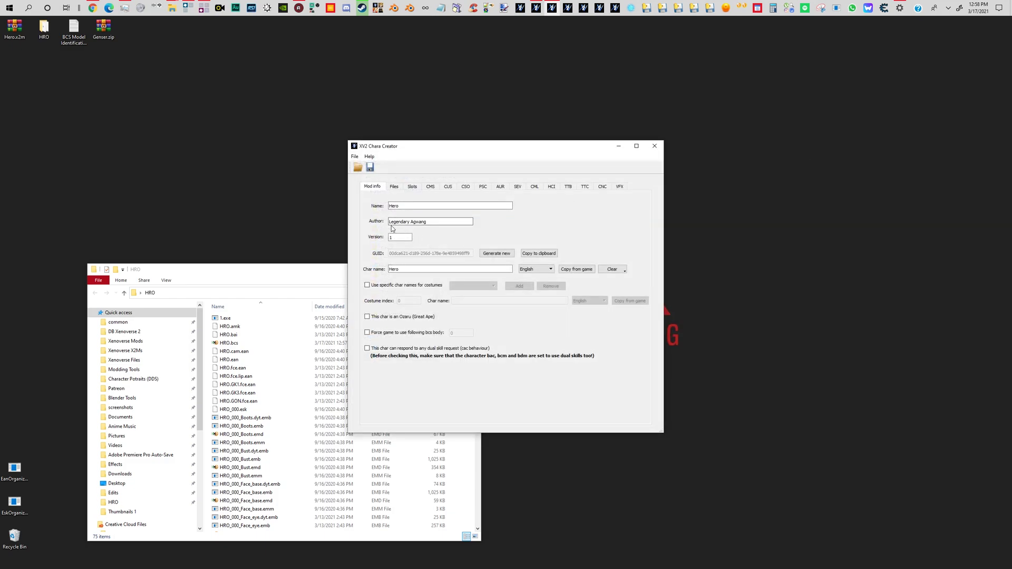
# Set the mod's Char files directory to the HRO folder on the desktop.
pyautogui.click(390, 188)
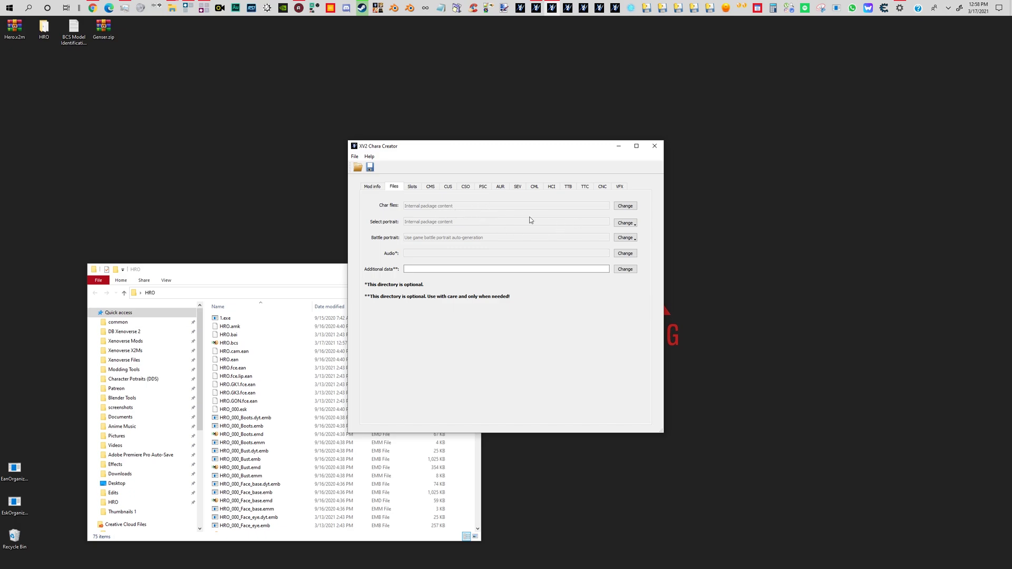
pyautogui.click(625, 206)
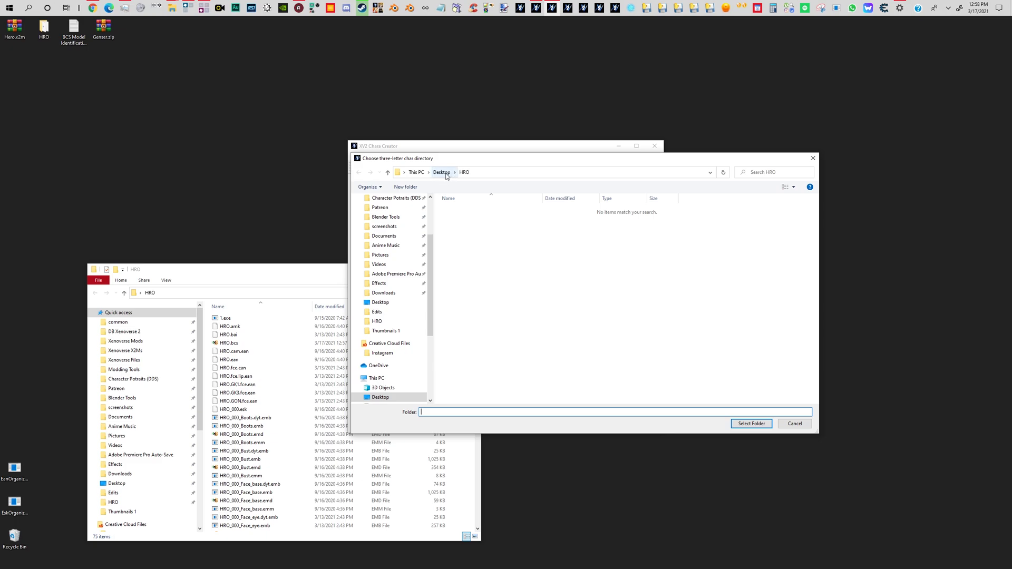
pyautogui.click(446, 175)
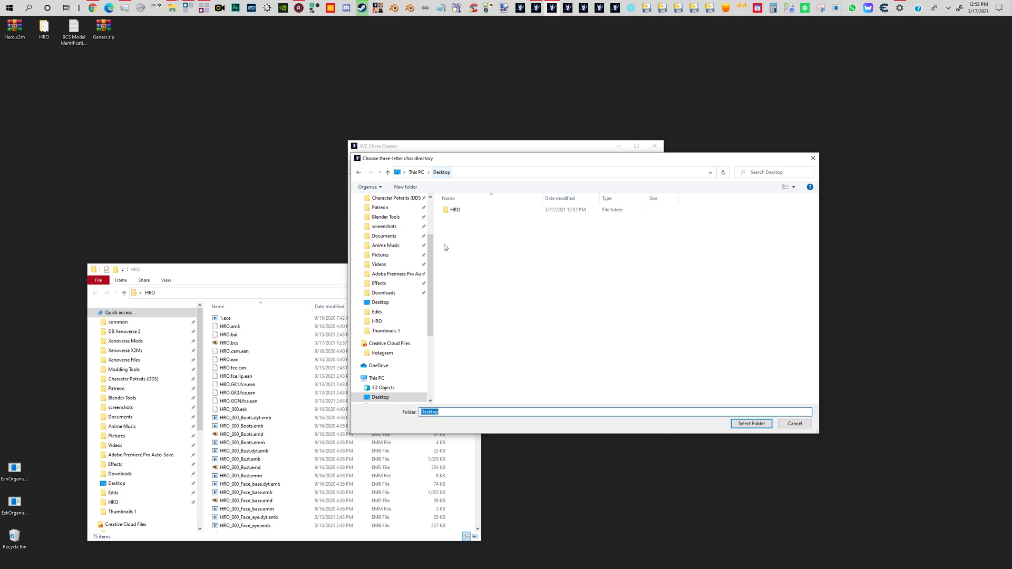
pyautogui.click(461, 212)
pyautogui.doubleClick(461, 212)
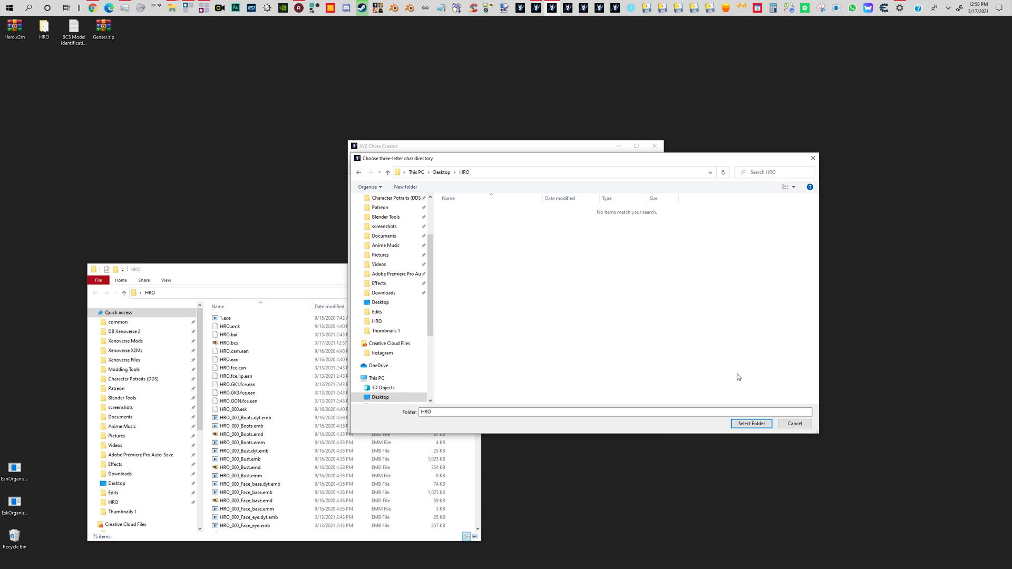
pyautogui.click(752, 424)
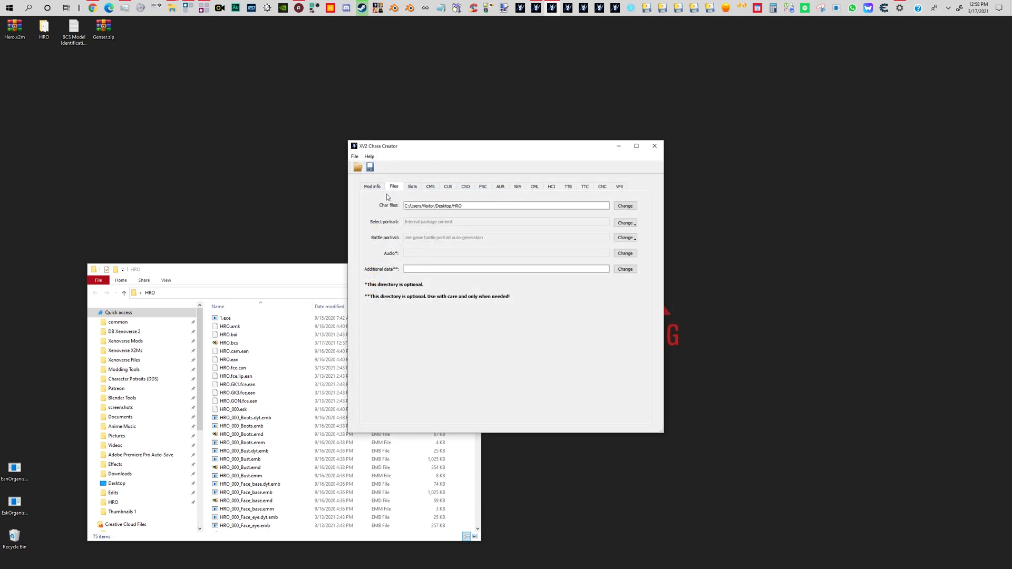
# Add a second costume slot to the character and go to the CMS settings.
pyautogui.click(411, 188)
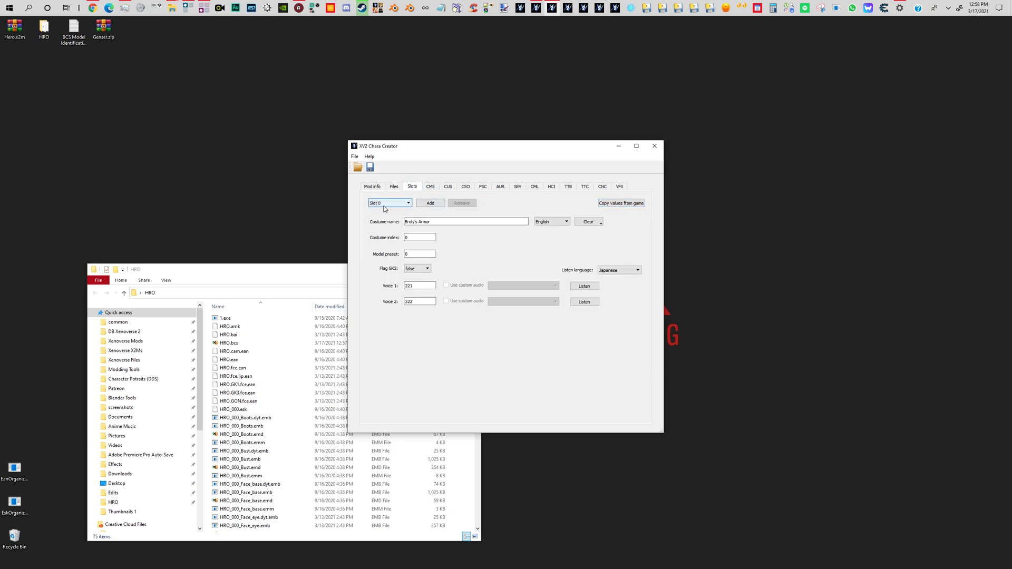
pyautogui.click(431, 204)
pyautogui.click(432, 190)
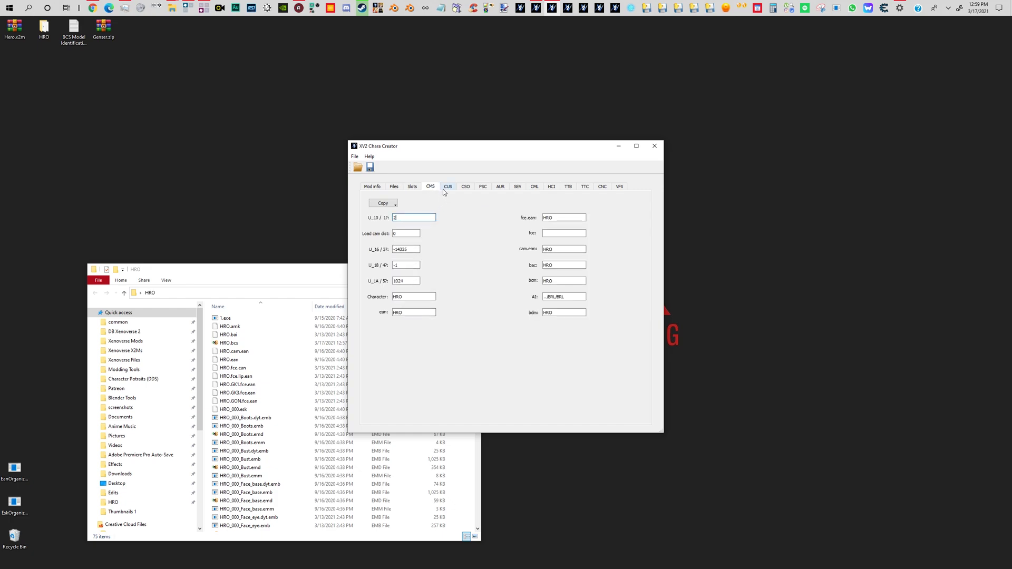
# In the CUS skills of Slot 1, set Ultimate 1 to God Punisher and Ultimate 2 to Godly Display.
pyautogui.click(448, 188)
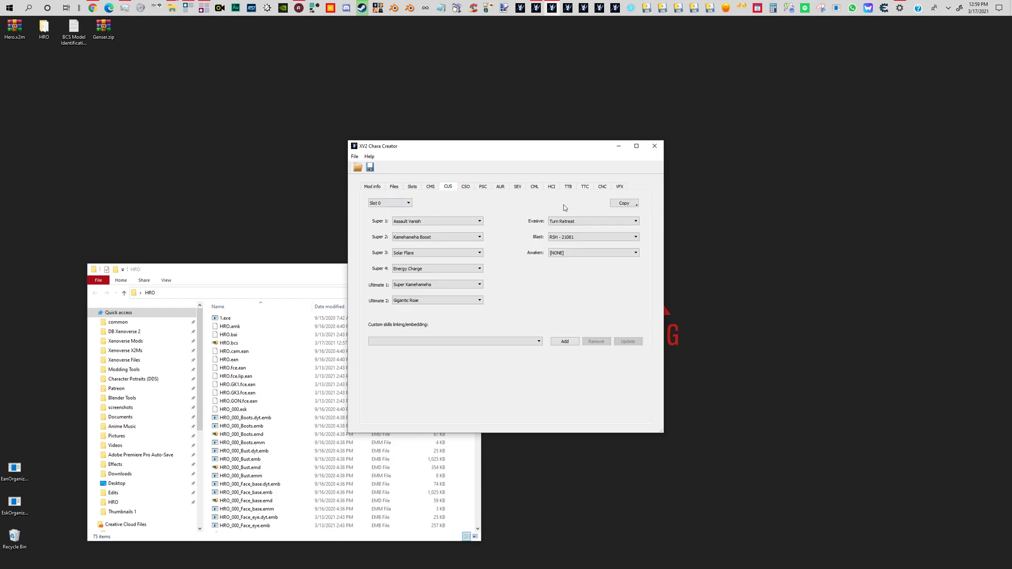
pyautogui.click(408, 204)
pyautogui.click(405, 215)
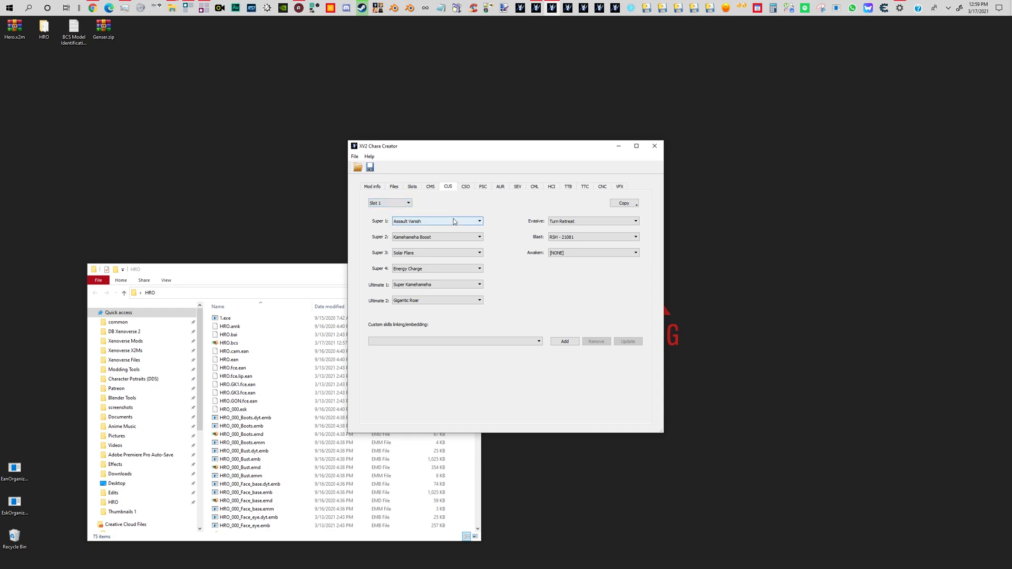
pyautogui.click(479, 285)
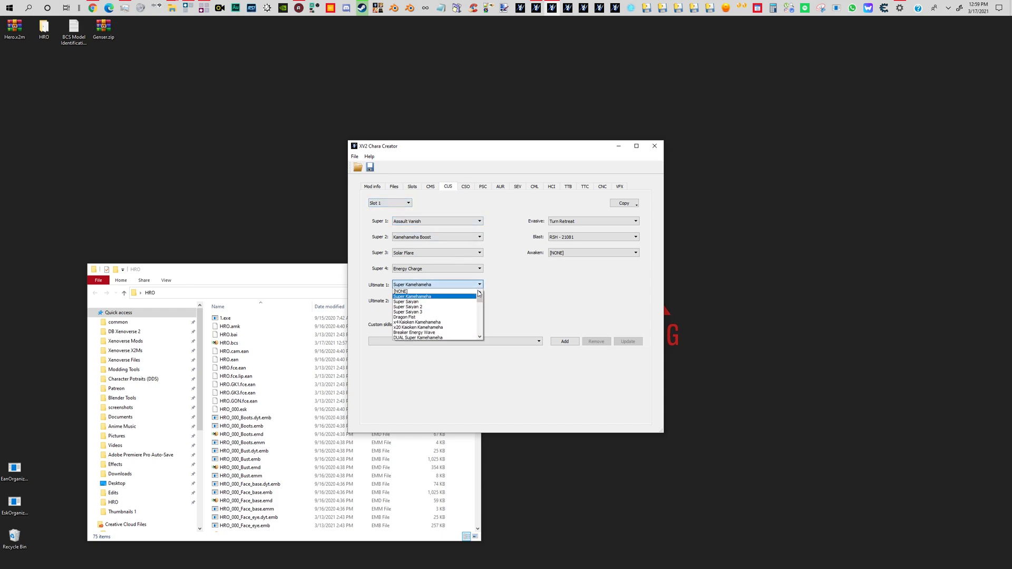
pyautogui.moveTo(479, 299); pyautogui.dragTo(483, 336)
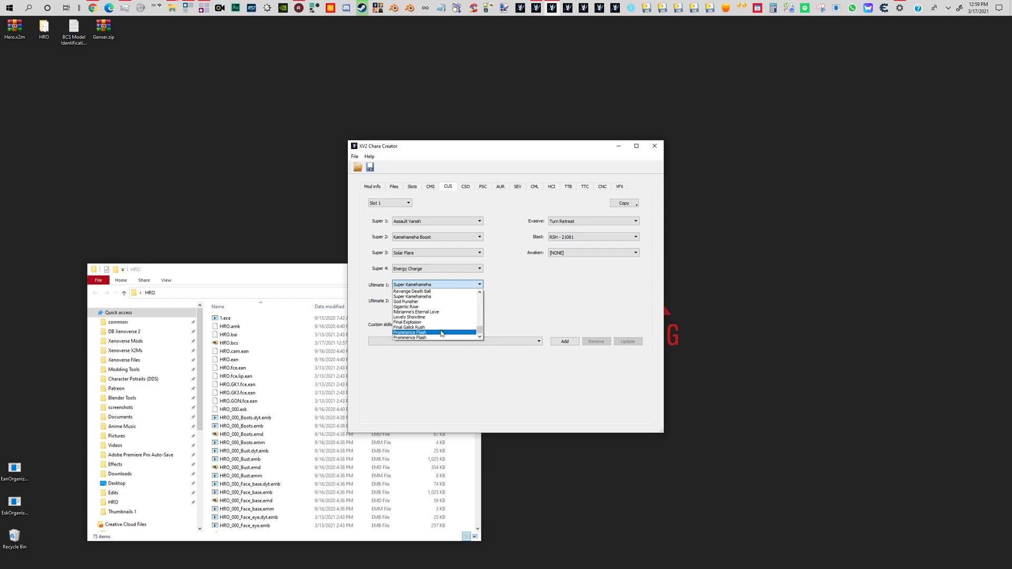
pyautogui.scroll(3, 438, 331)
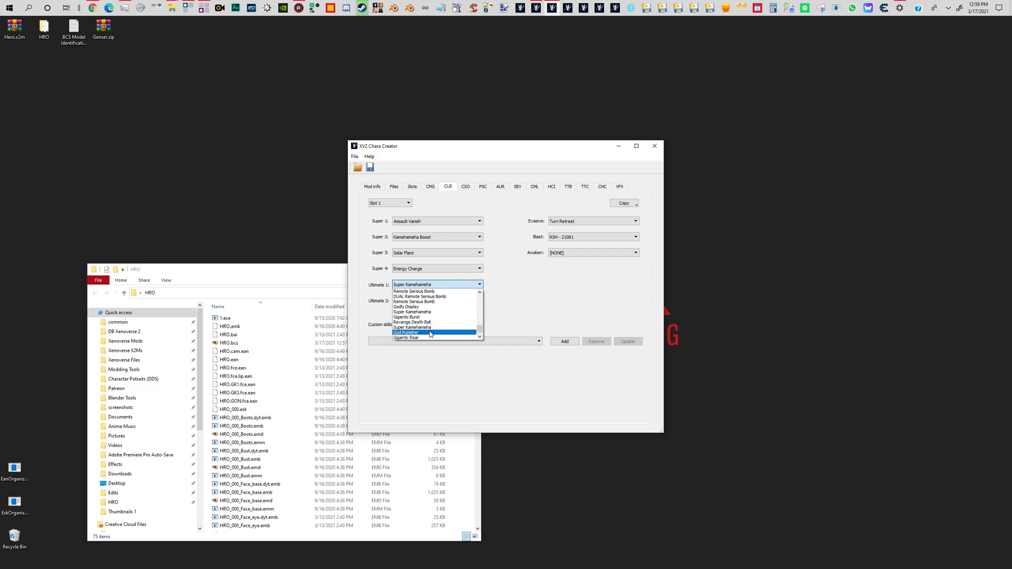
pyautogui.click(431, 333)
pyautogui.click(462, 301)
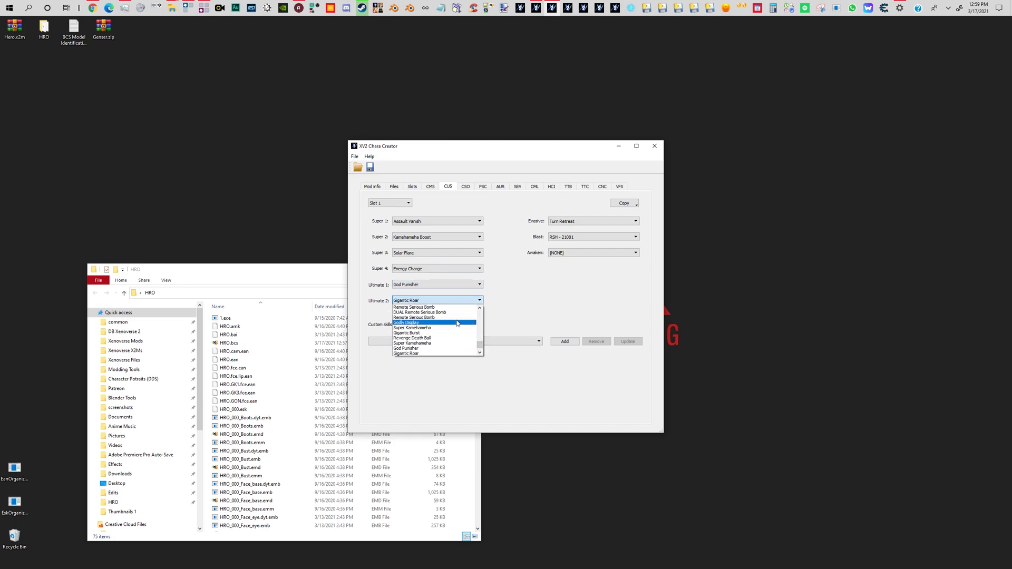
pyautogui.click(457, 323)
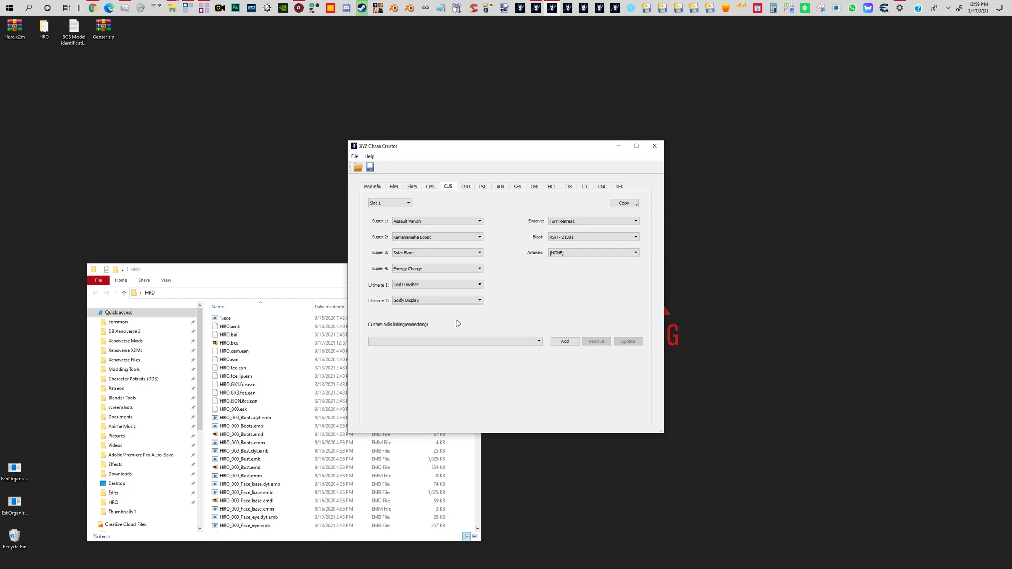
# Set Super 4 to Darkness Mixer and Super 2 to Dragon Blitz for Slot 1.
pyautogui.click(471, 268)
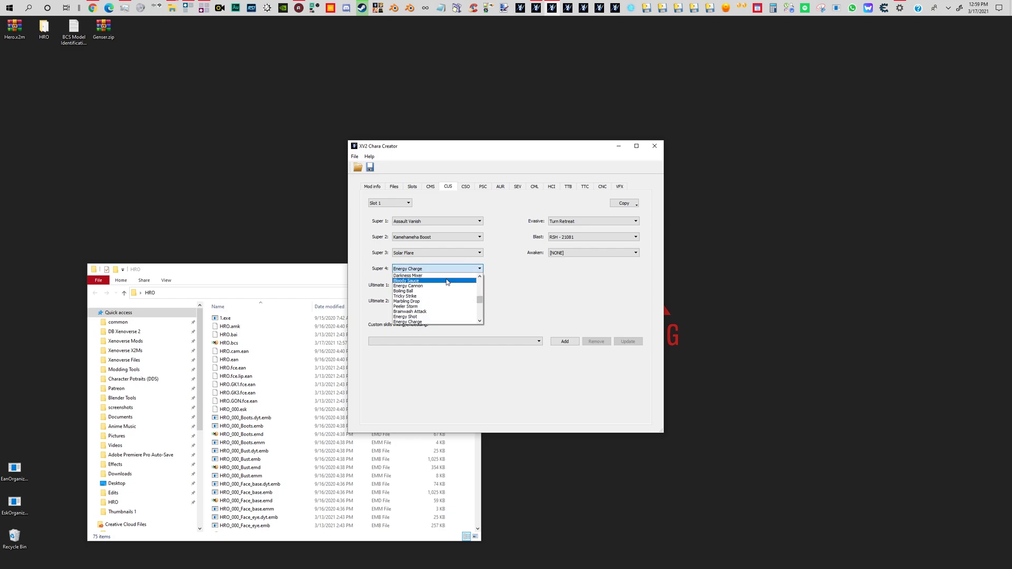
pyautogui.click(442, 276)
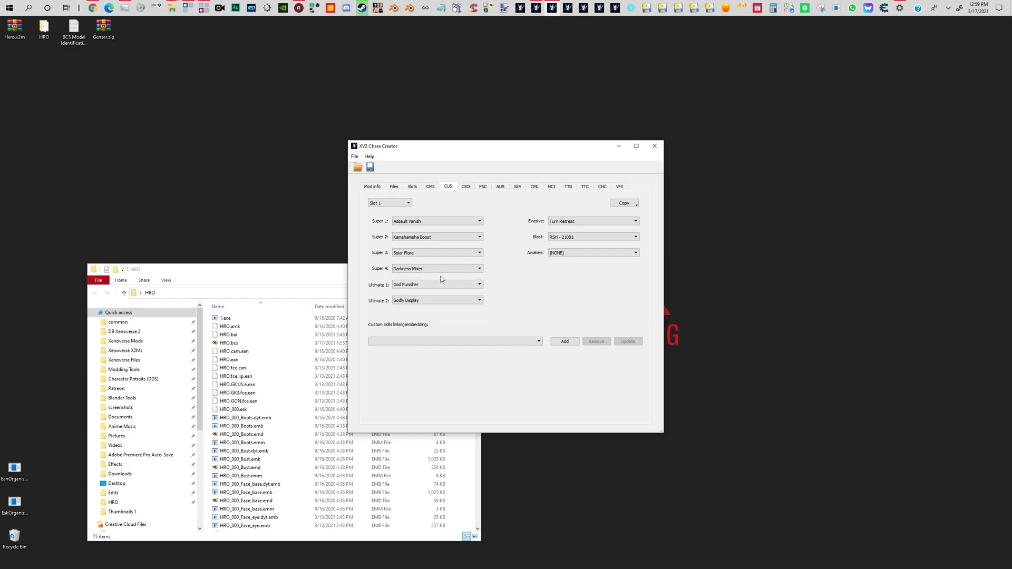
pyautogui.click(450, 237)
pyautogui.moveTo(480, 260); pyautogui.dragTo(479, 274)
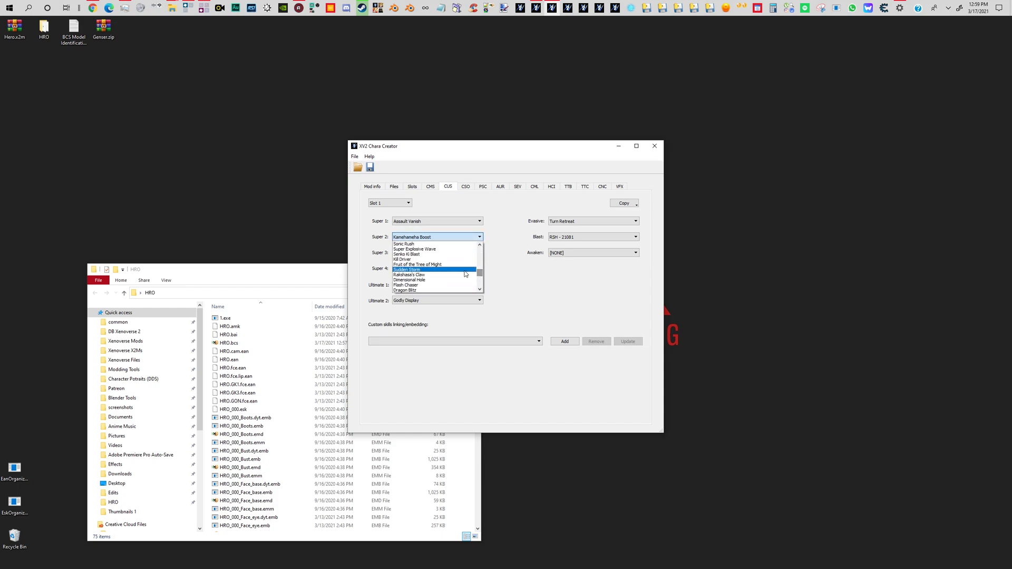
pyautogui.click(433, 290)
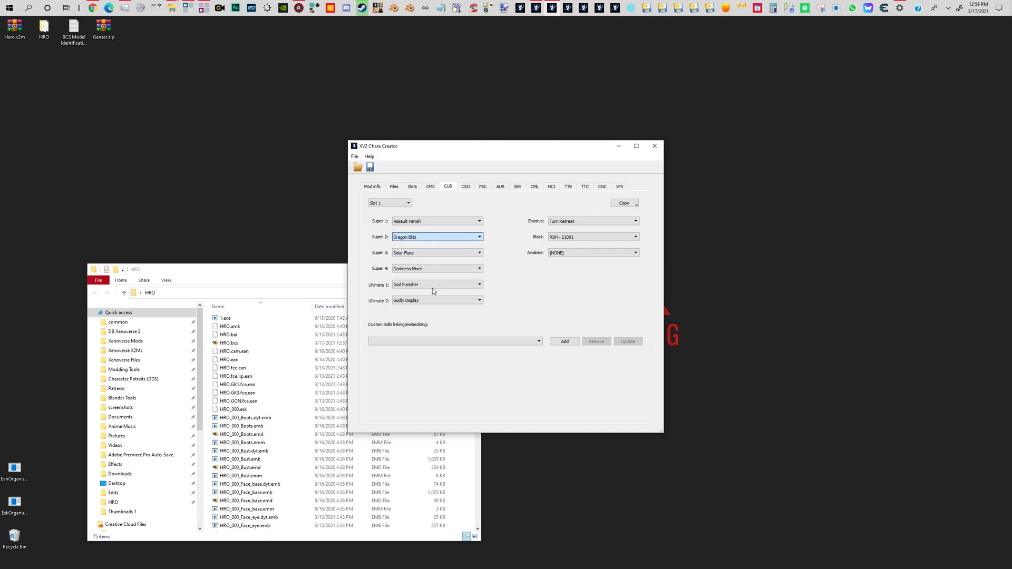
# Add a second CSO entry for the new costume and keep Entry 1 selected.
pyautogui.click(465, 187)
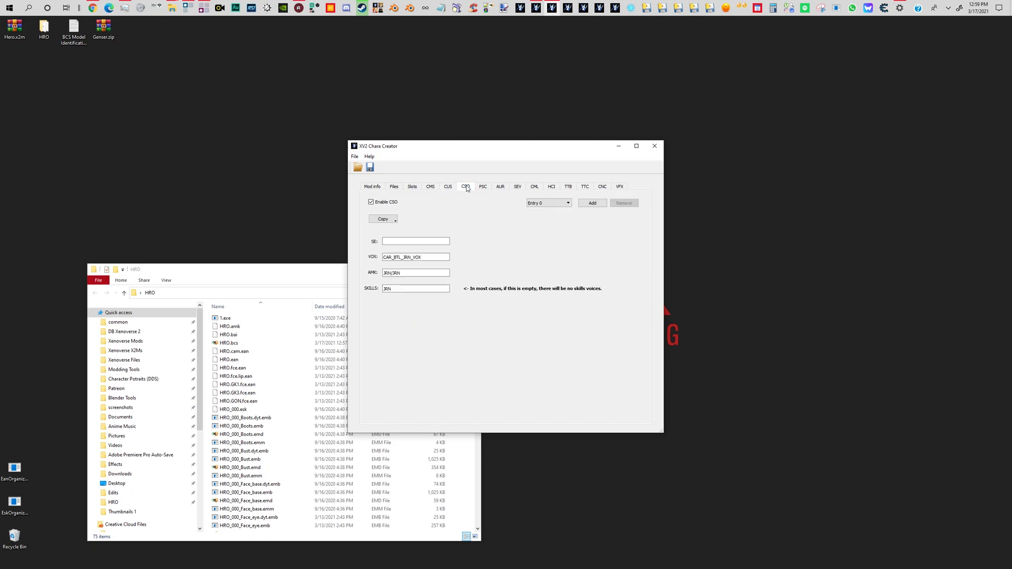
pyautogui.click(567, 202)
pyautogui.click(593, 204)
pyautogui.click(567, 203)
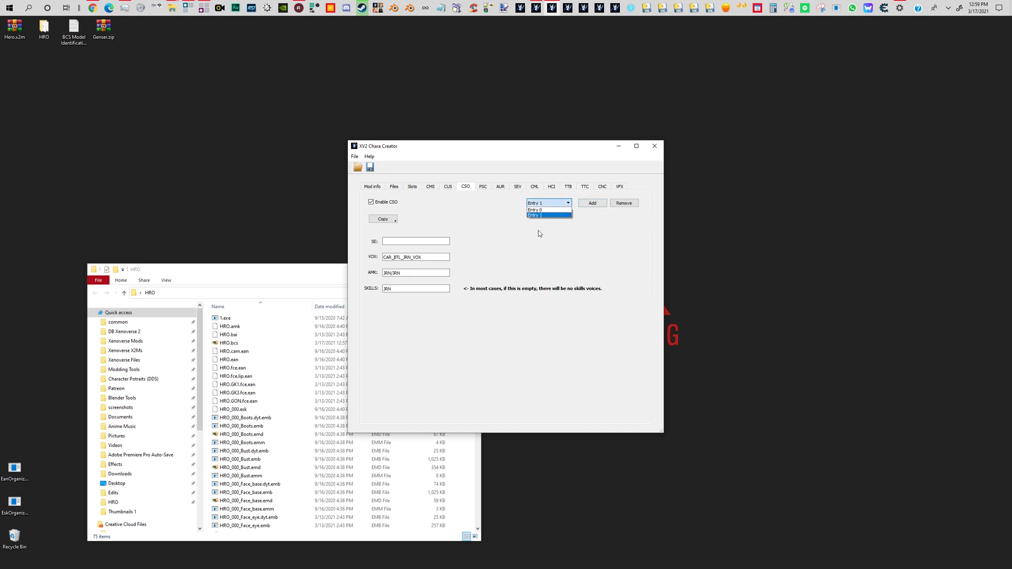
pyautogui.click(524, 230)
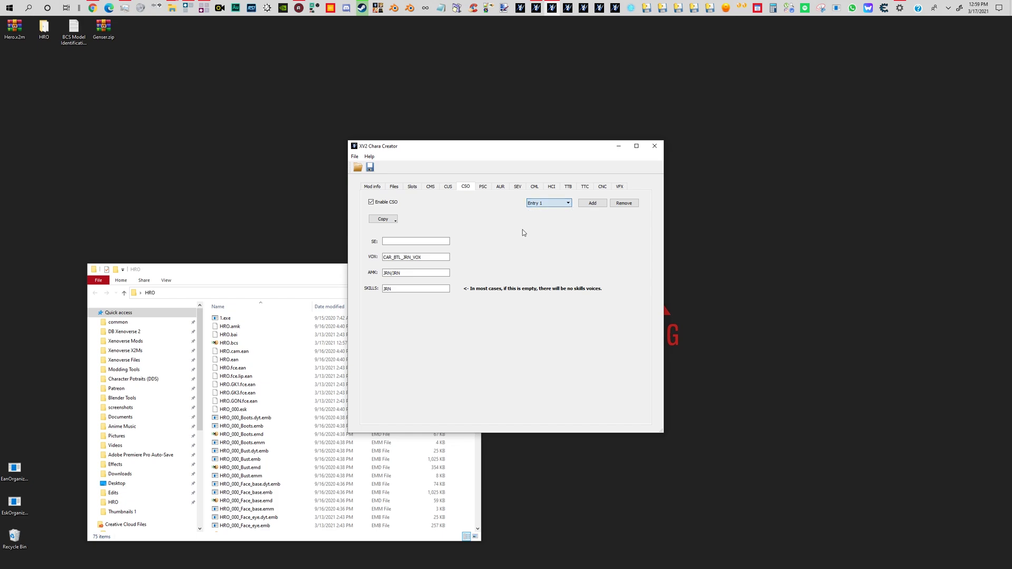
# Add a second PSC stats entry for the new costume.
pyautogui.click(483, 188)
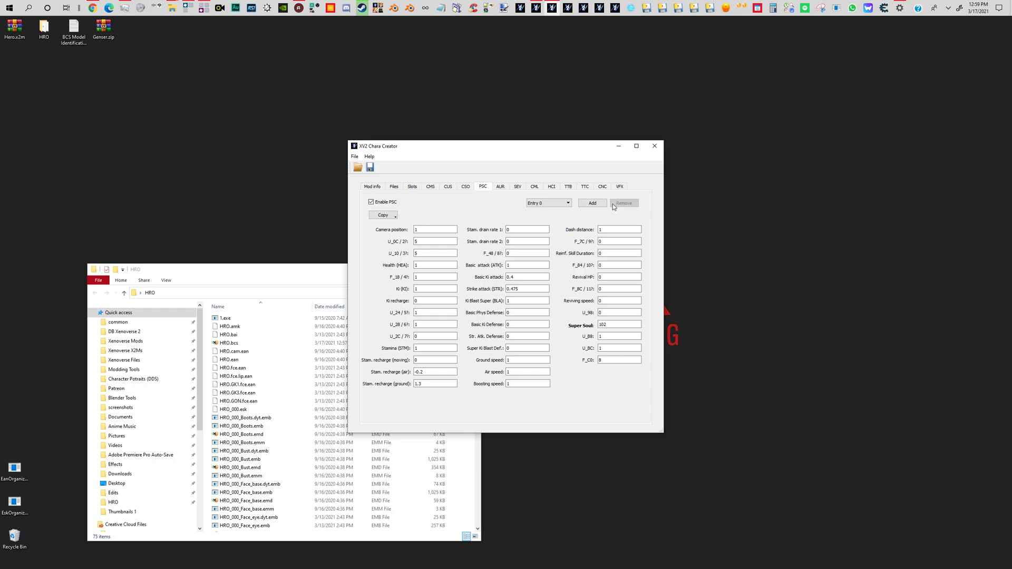
pyautogui.click(546, 203)
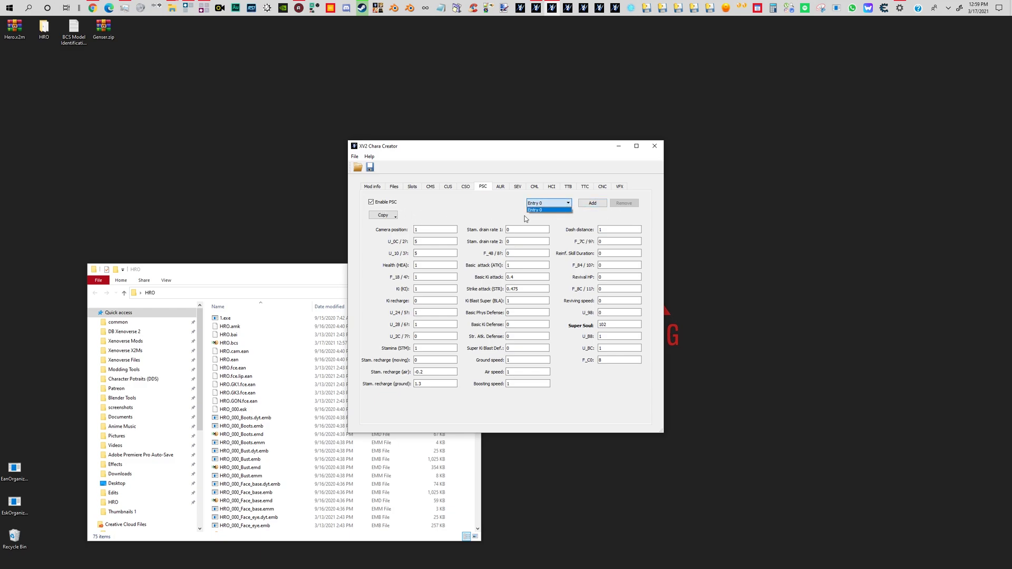
pyautogui.click(593, 203)
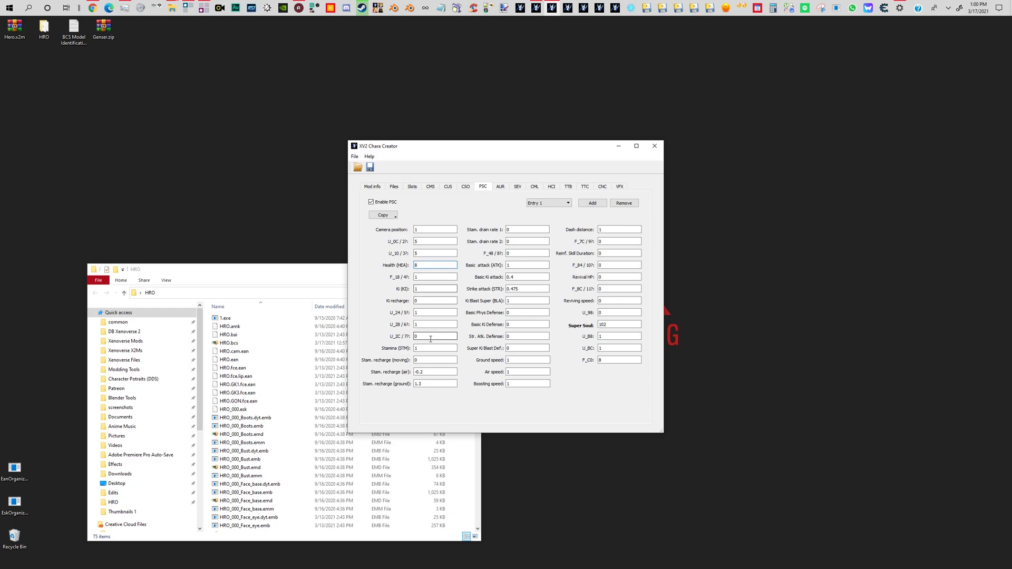
# In PSC Entry 1, set Health, Ki recharge and Stamina to 8, Basic Ki attack to 1 and Strike attack to 2.
pyautogui.write('8')
pyautogui.doubleClick(509, 277)
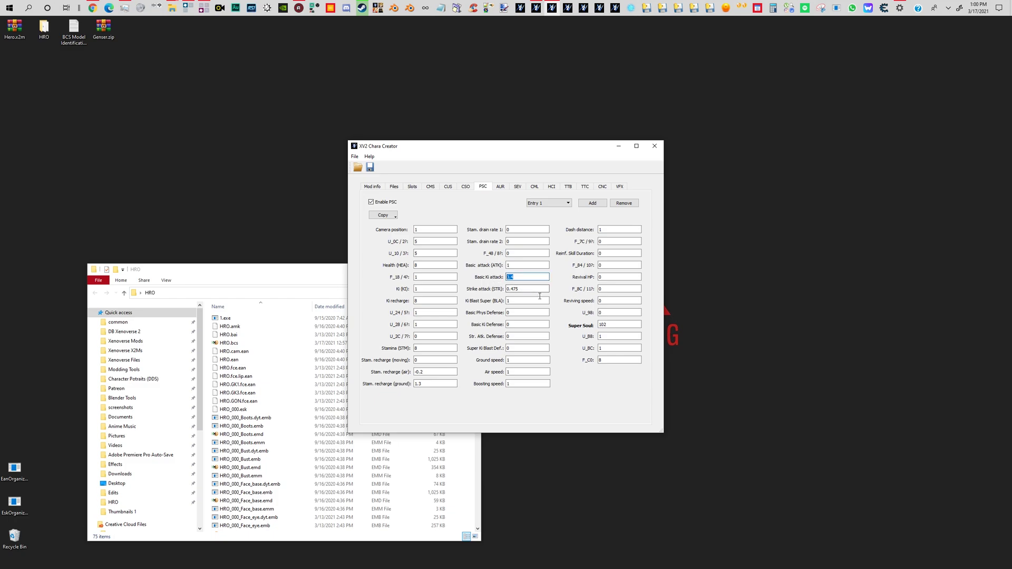
pyautogui.write('1')
pyautogui.doubleClick(508, 289)
pyautogui.write('2')
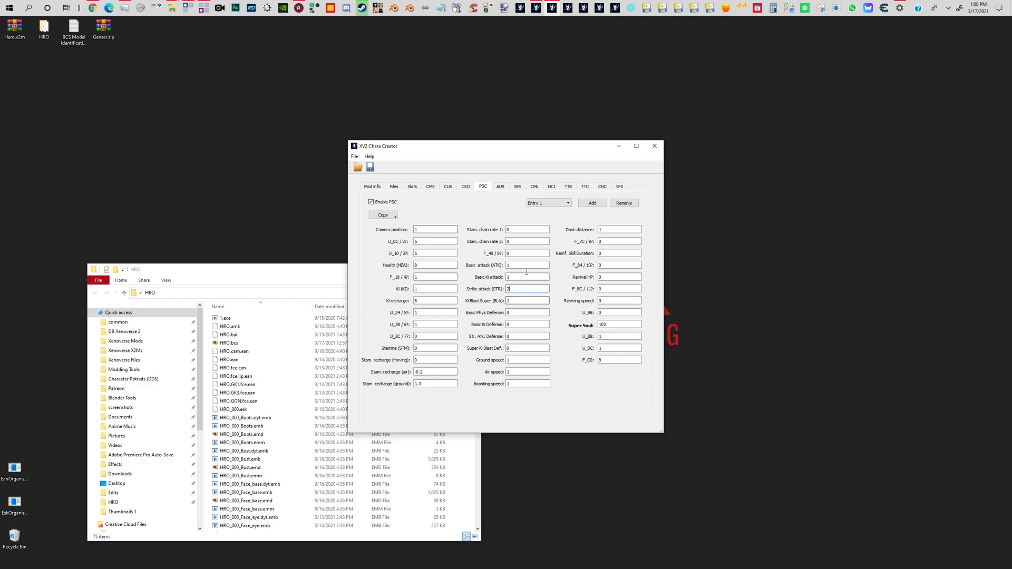
pyautogui.doubleClick(517, 384)
# Add a second AUR entry for the new costume.
pyautogui.click(501, 187)
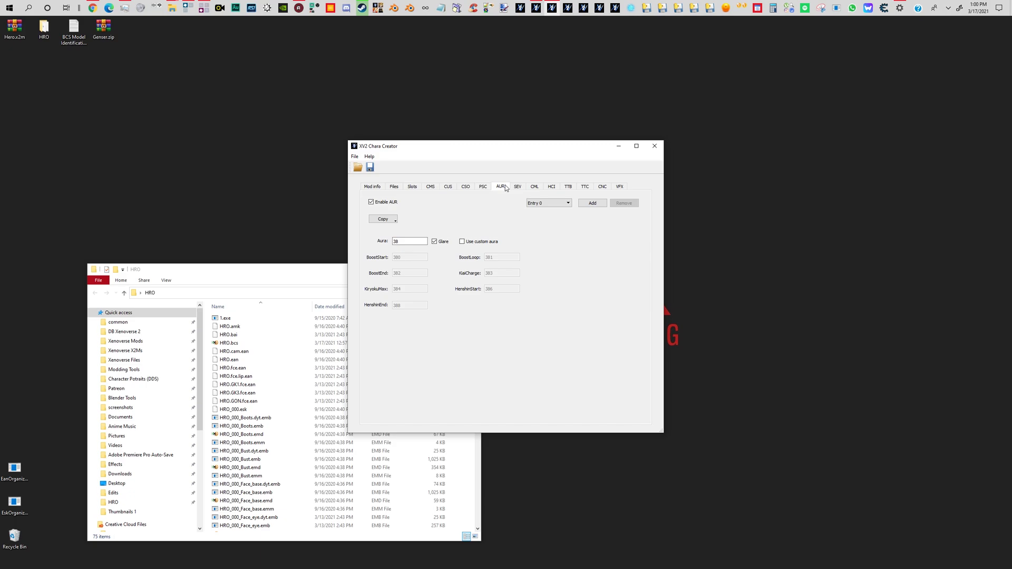
pyautogui.click(539, 204)
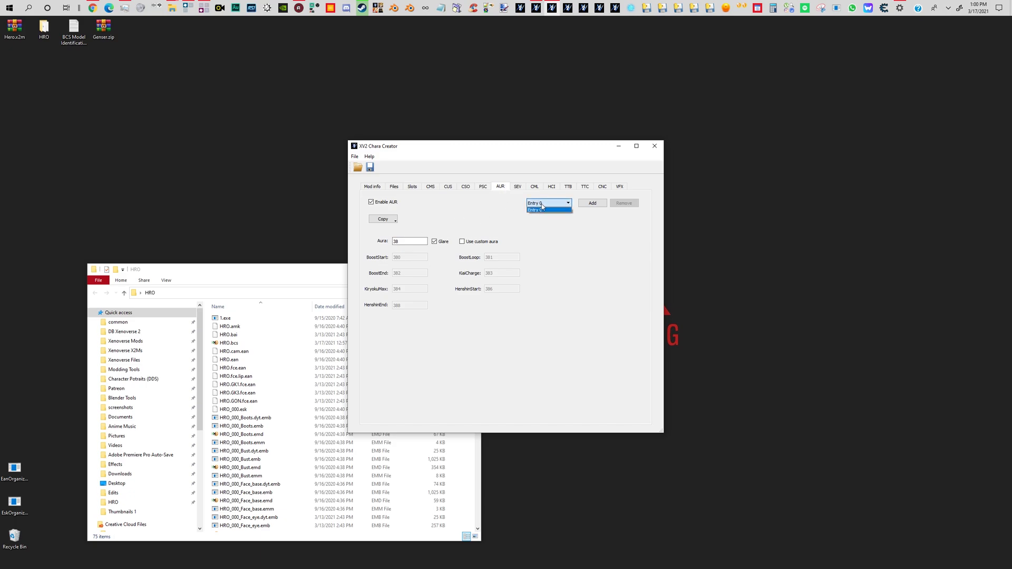
pyautogui.click(594, 203)
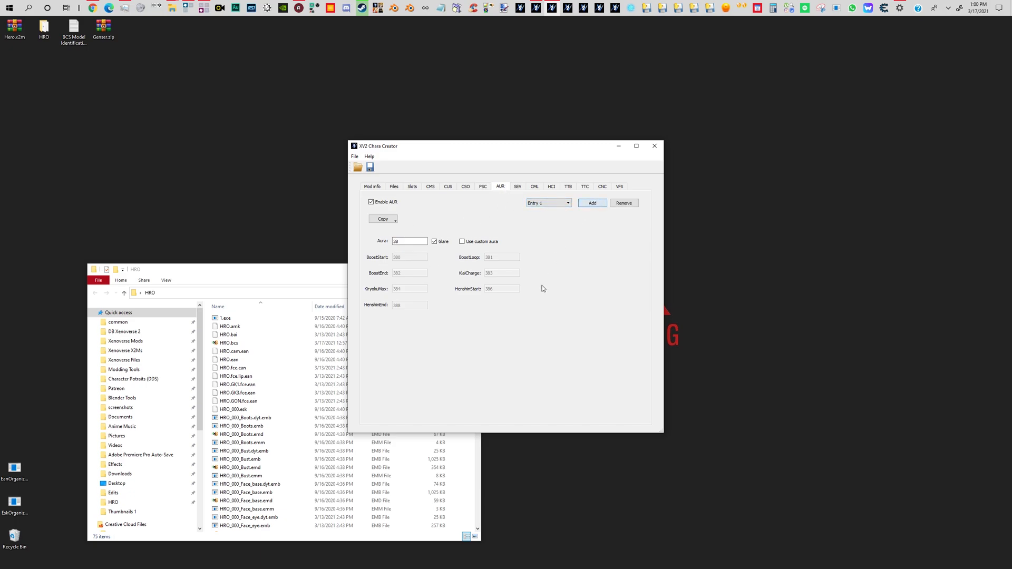
# Copy the aura of Goku (Ultra Instinct) - Turtle Hermit Gi 1 from the game into AUR Entry 1.
pyautogui.click(392, 220)
pyautogui.click(416, 251)
pyautogui.moveTo(560, 241); pyautogui.dragTo(562, 338)
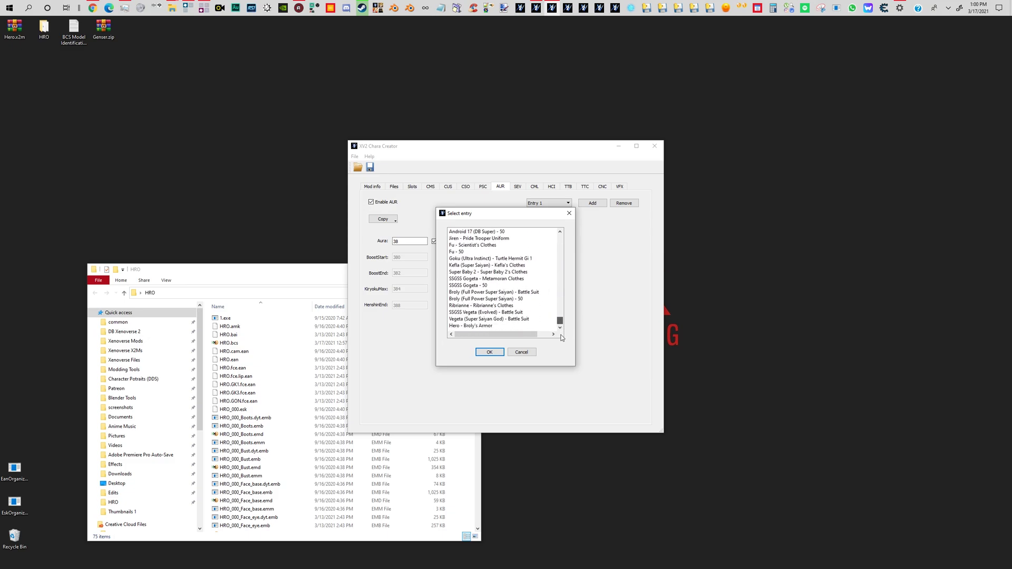
pyautogui.click(485, 252)
pyautogui.press('Up')
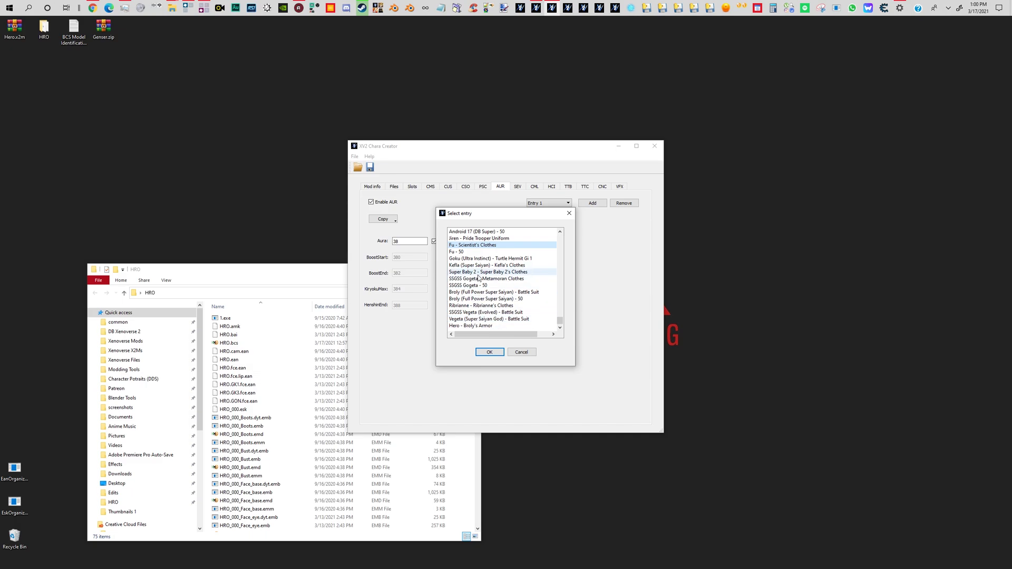
pyautogui.click(482, 259)
pyautogui.doubleClick(483, 260)
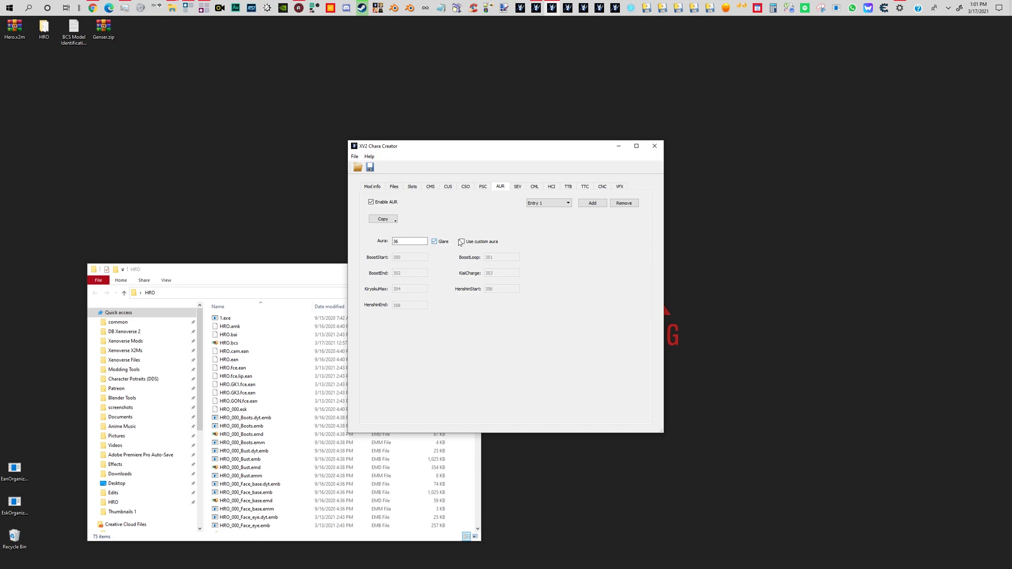
# Look over the SEV and CML settings and try to save the mod.
pyautogui.click(518, 187)
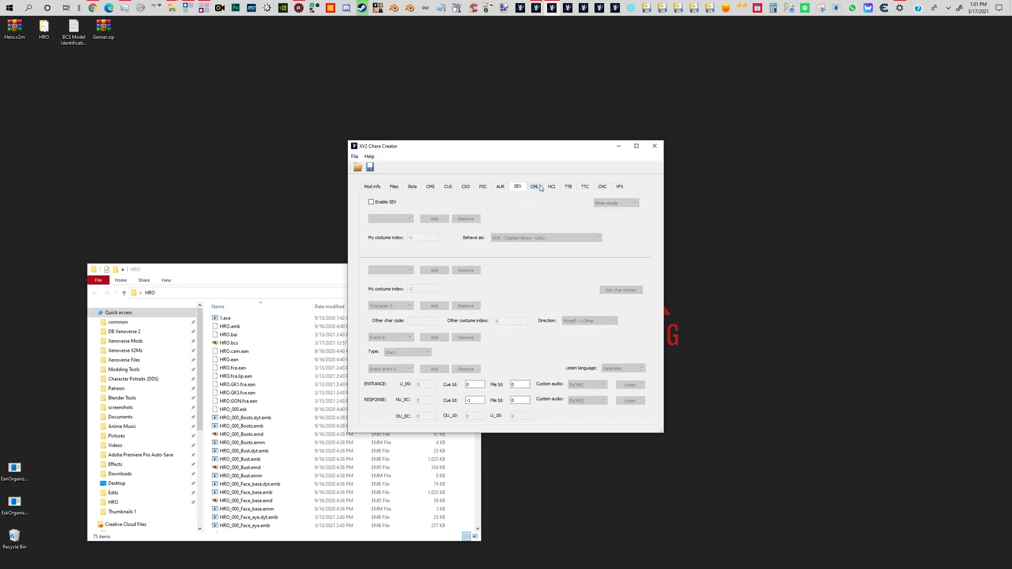
pyautogui.click(534, 186)
pyautogui.click(370, 167)
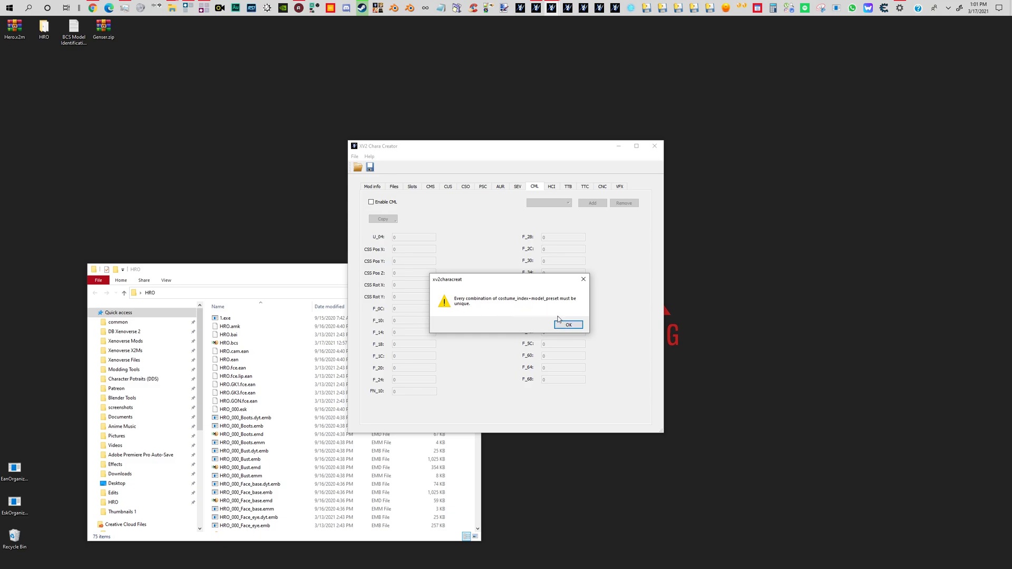
pyautogui.click(567, 325)
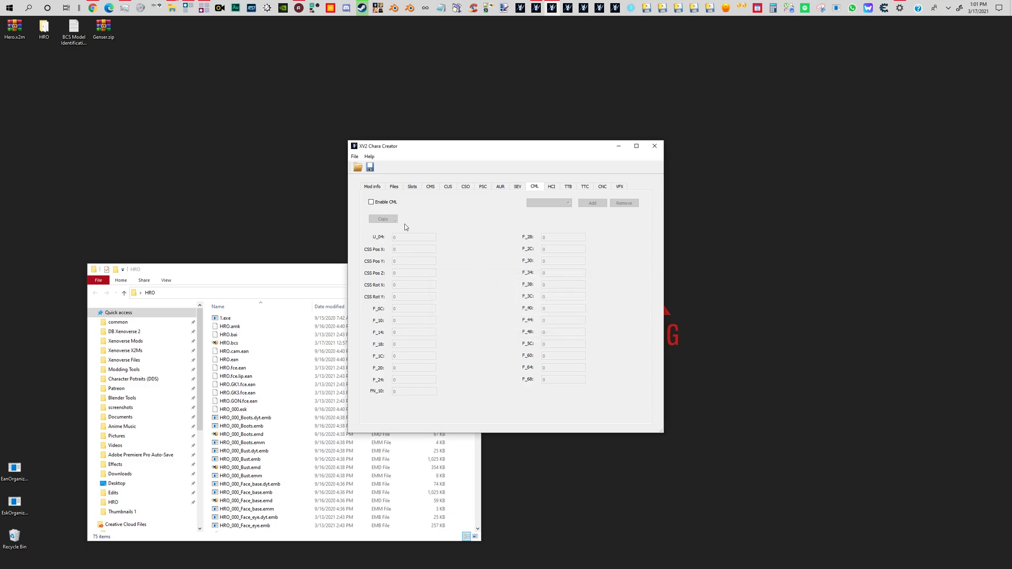
# In the slot settings, give Slot 1 a costume index of 1 and a model preset of 1.
pyautogui.click(394, 187)
pyautogui.click(413, 187)
pyautogui.click(431, 187)
pyautogui.click(394, 187)
pyautogui.click(412, 187)
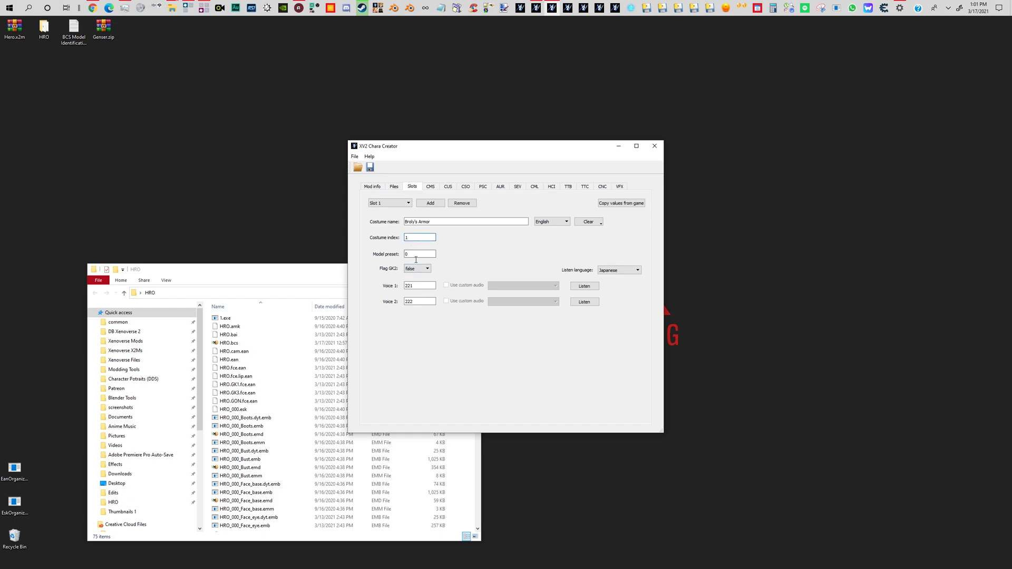
pyautogui.doubleClick(416, 259)
pyautogui.write('1')
# Try to save the mod with Slot 1's costume index set to 0.
pyautogui.doubleClick(422, 238)
pyautogui.write('0')
pyautogui.click(370, 167)
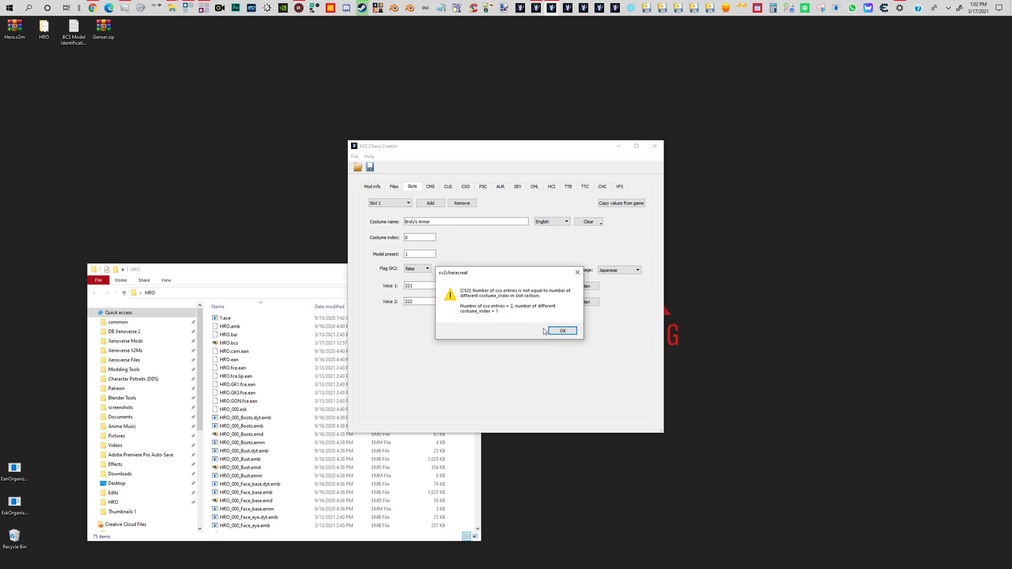
pyautogui.click(548, 331)
# Set Slot 1's costume index to 1 and save the mod over the existing Hero.x2m on the Desktop.
pyautogui.doubleClick(419, 240)
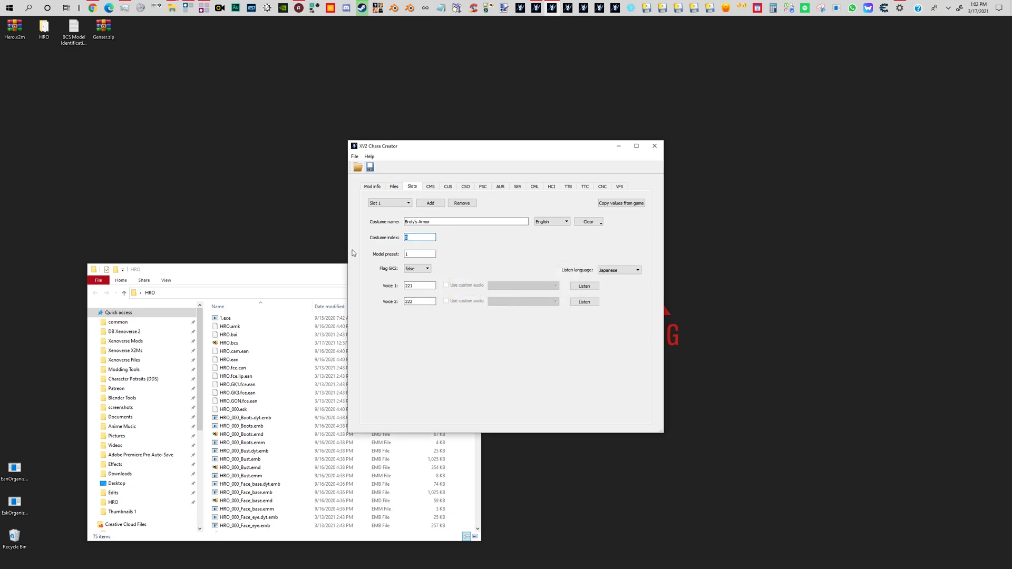
pyautogui.click(370, 167)
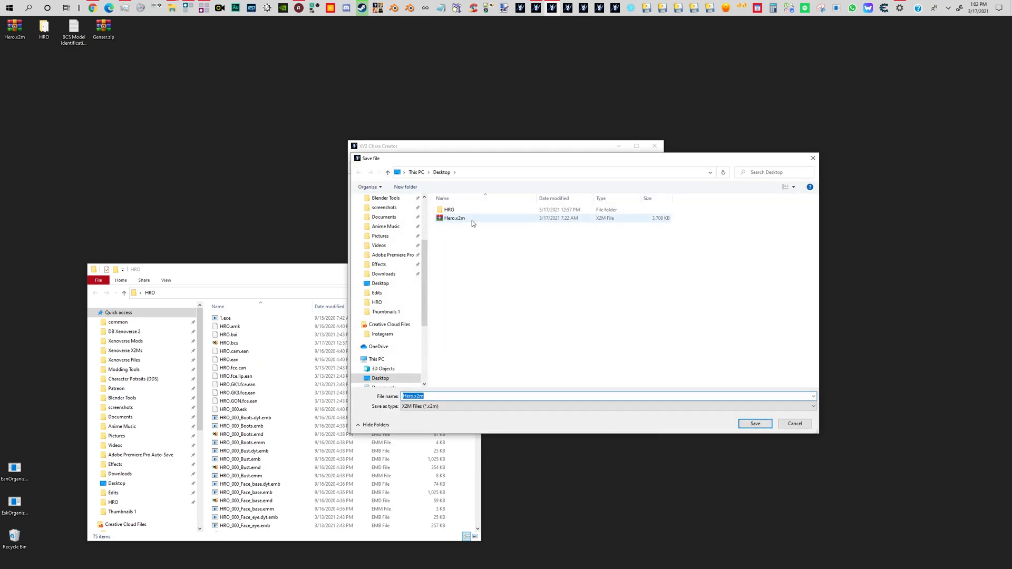
pyautogui.doubleClick(463, 224)
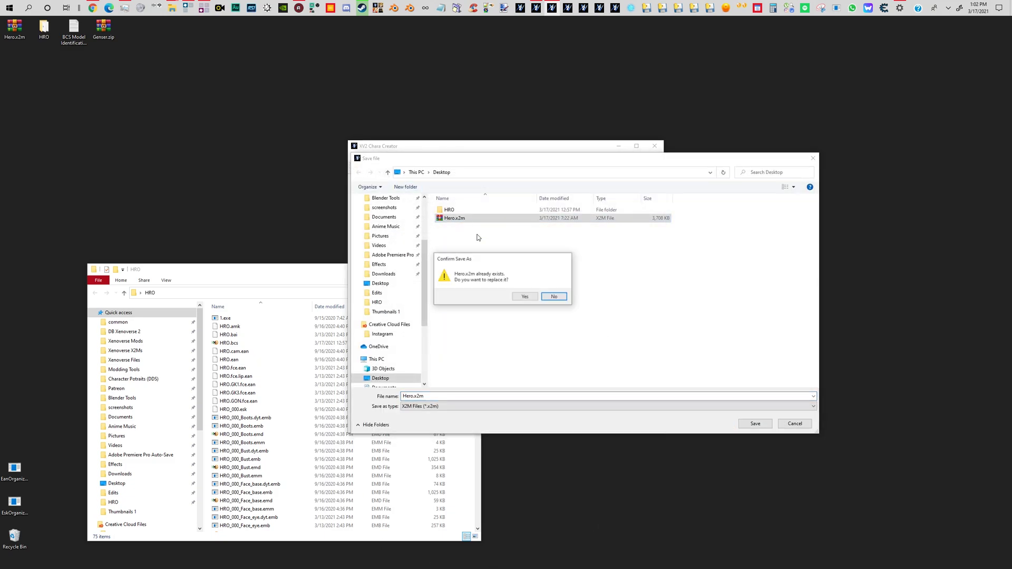
pyautogui.click(520, 295)
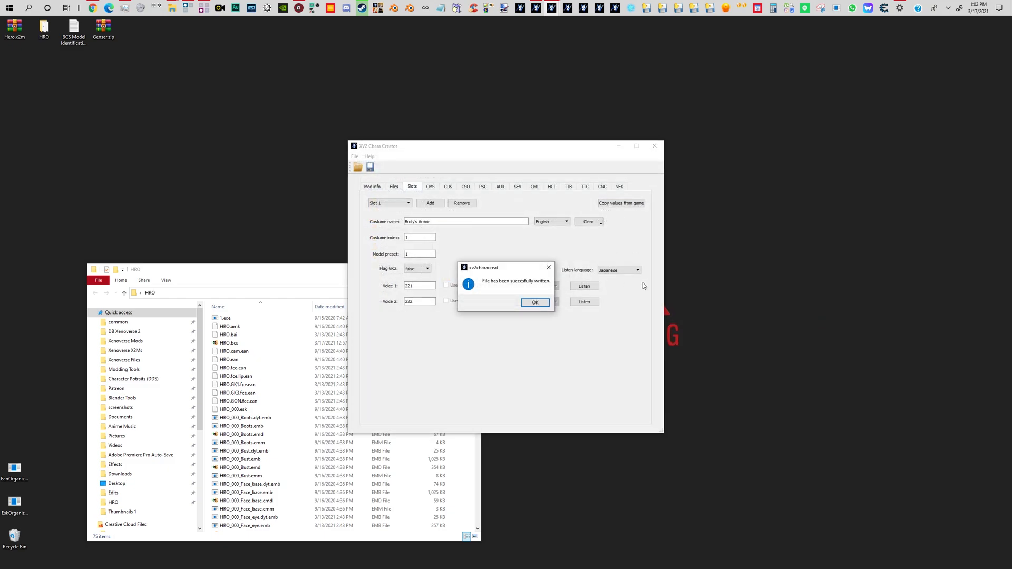
pyautogui.click(535, 302)
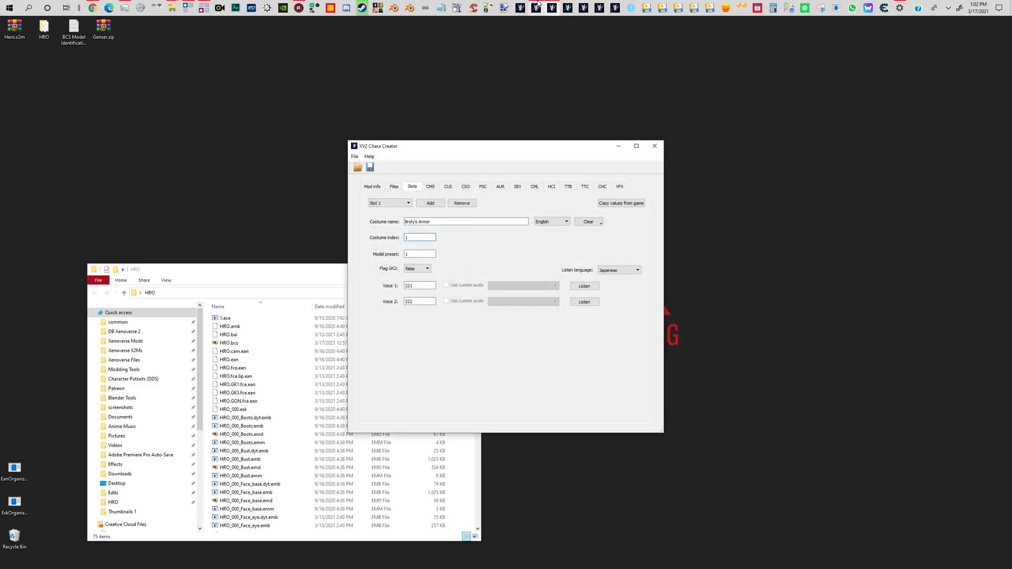
# Switch to XV2 Mods Installer and reinstall Hero.x2m, placing all of its costumes in a new slot.
pyautogui.click(553, 7)
pyautogui.click(318, 198)
pyautogui.doubleClick(440, 249)
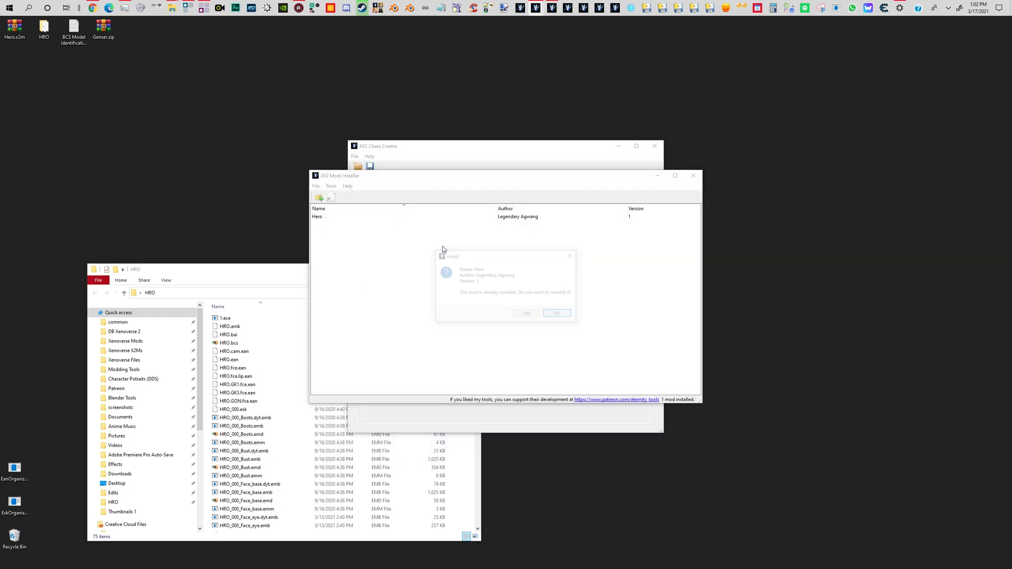
pyautogui.click(527, 315)
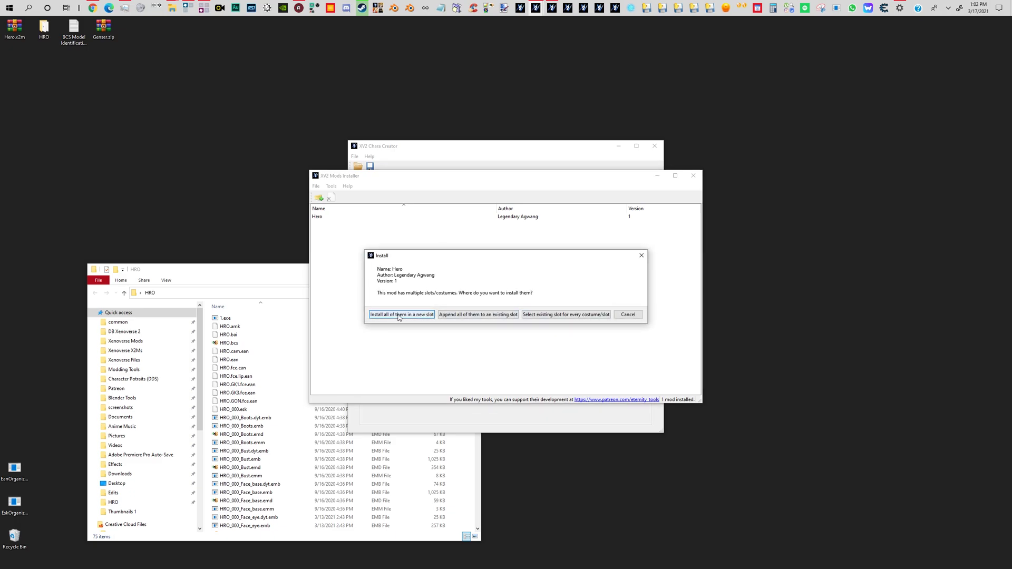
pyautogui.click(417, 316)
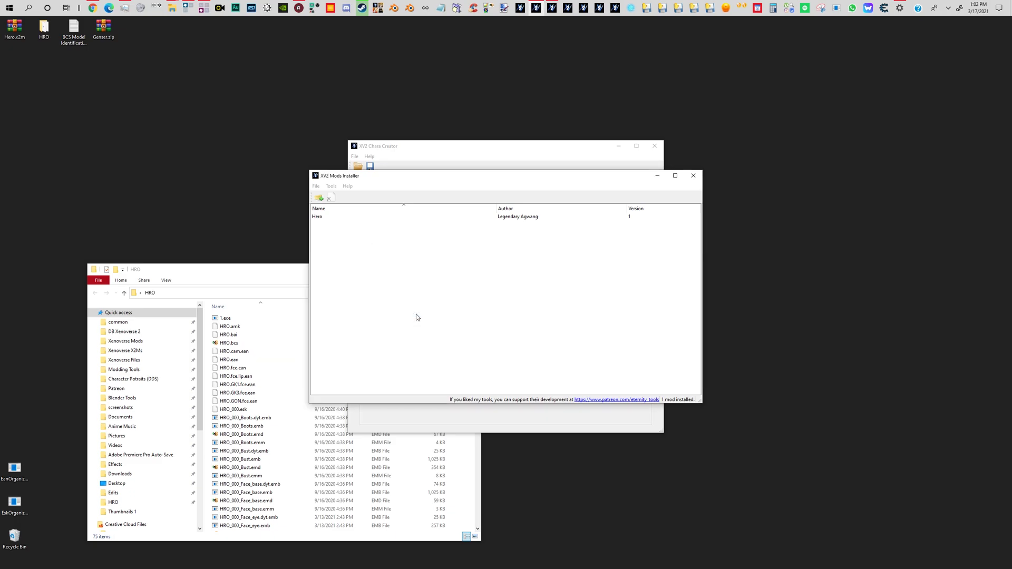
pyautogui.click(527, 303)
# Launch the DB Xenoverse 2 game and choose Hero in the Broly's Armor costume as the player's fighter.
pyautogui.click(378, 6)
pyautogui.click(352, 24)
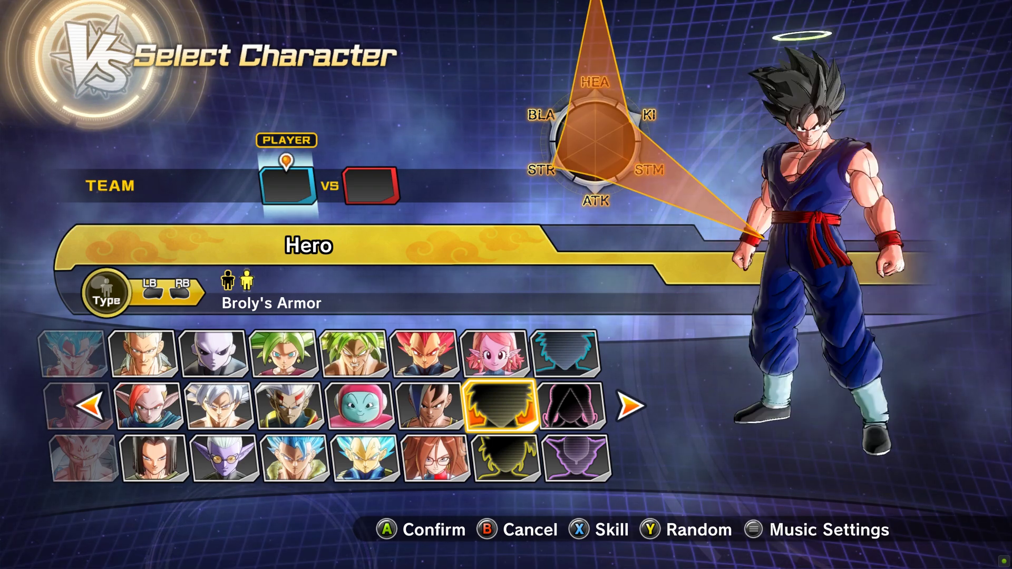
pyautogui.press('Right')
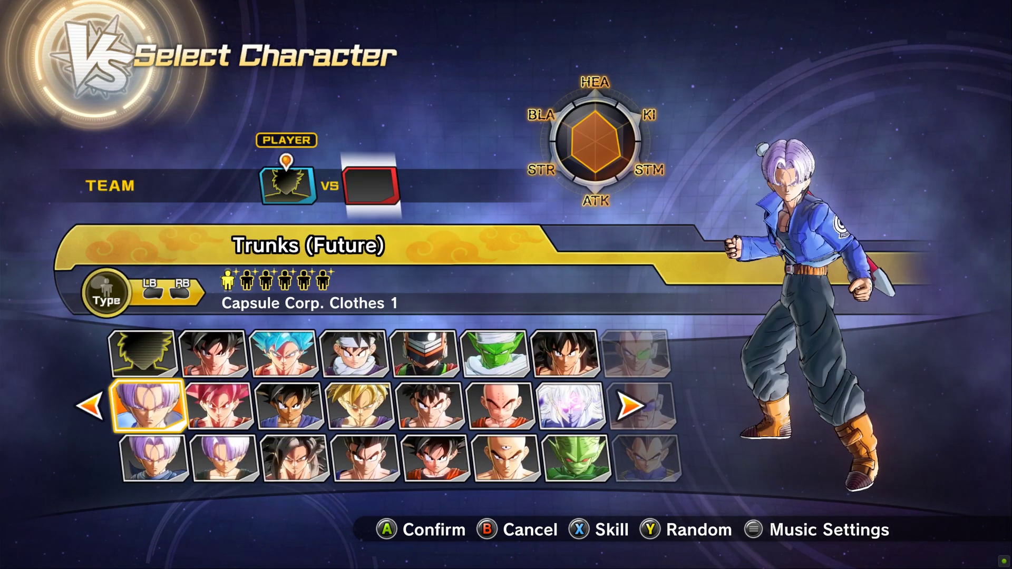
# Choose an opponent from the roster and go to the Future In Ruins stage for the match.
pyautogui.press('Left')
pyautogui.press('Left')
pyautogui.press('Left')
pyautogui.press('Left')
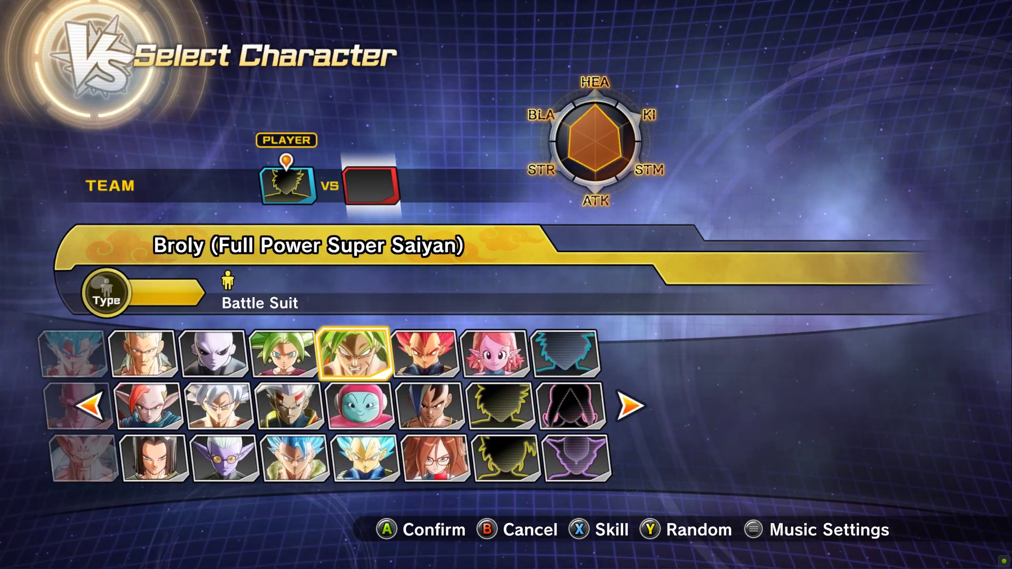
pyautogui.press('Down')
pyautogui.press('Return')
pyautogui.press('Left')
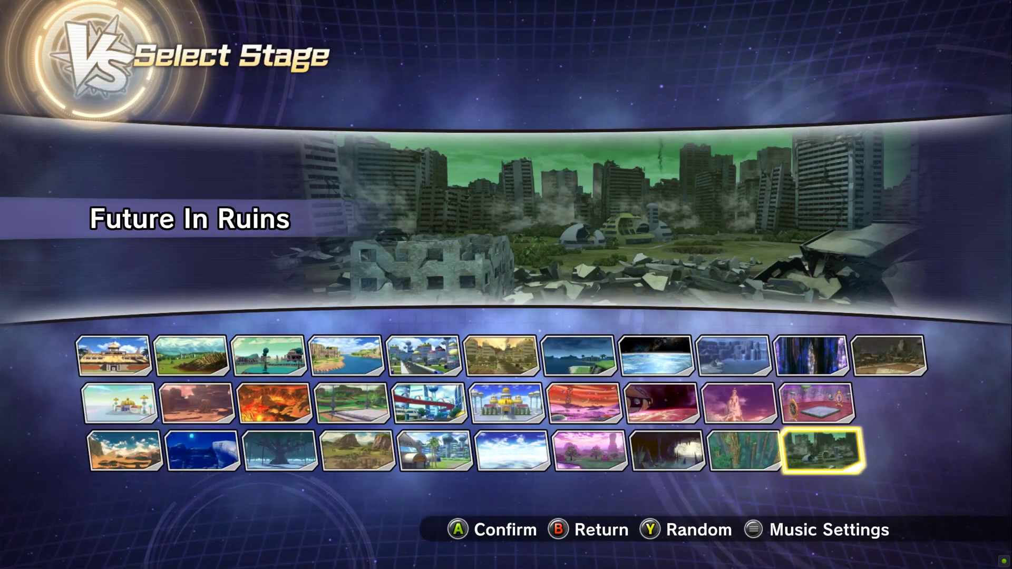